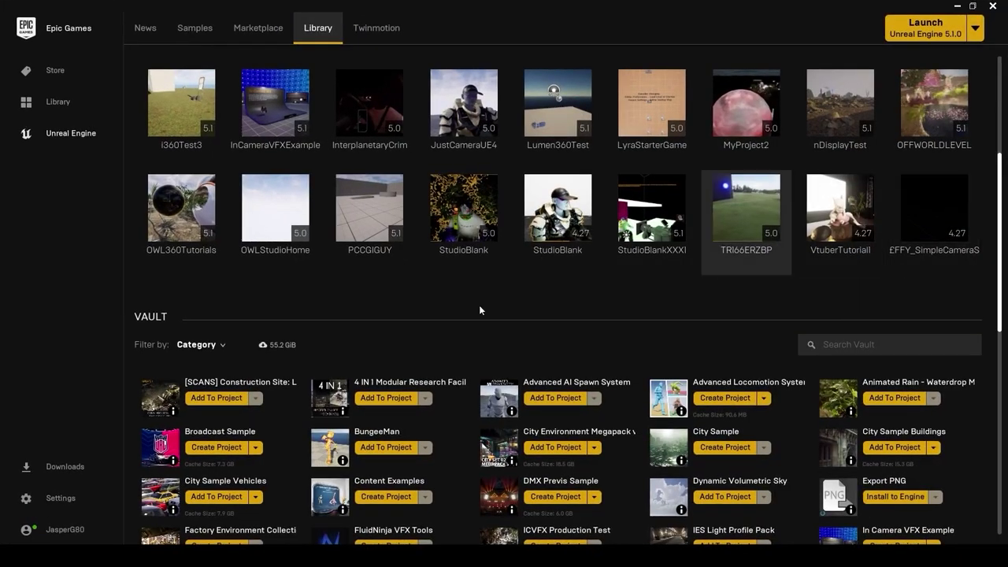
- Create a project named nDisplayWalkthrough2 from the nDisplay template in the Film / Video & Live Events category
scroll(401, 240, up, 5)
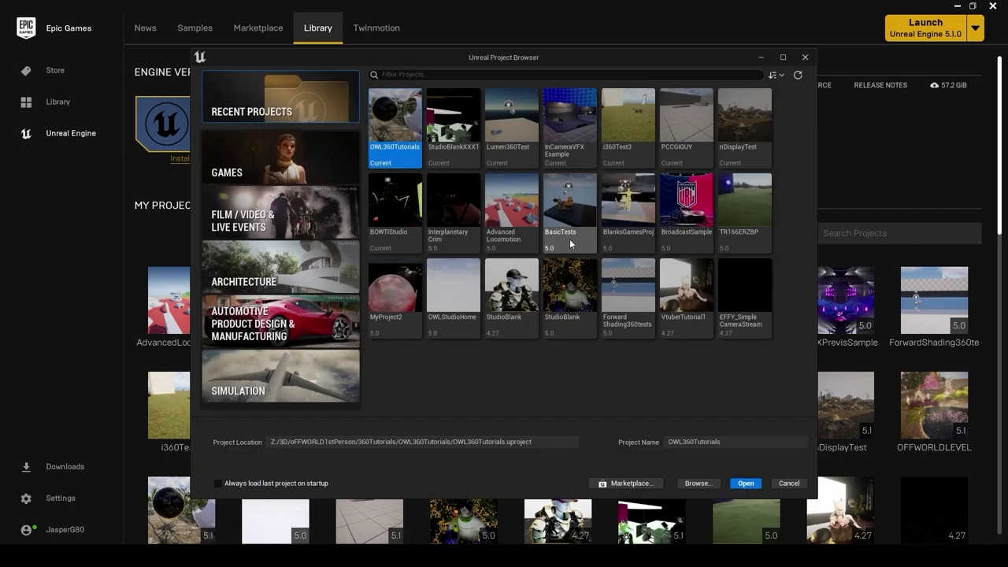
click(275, 223)
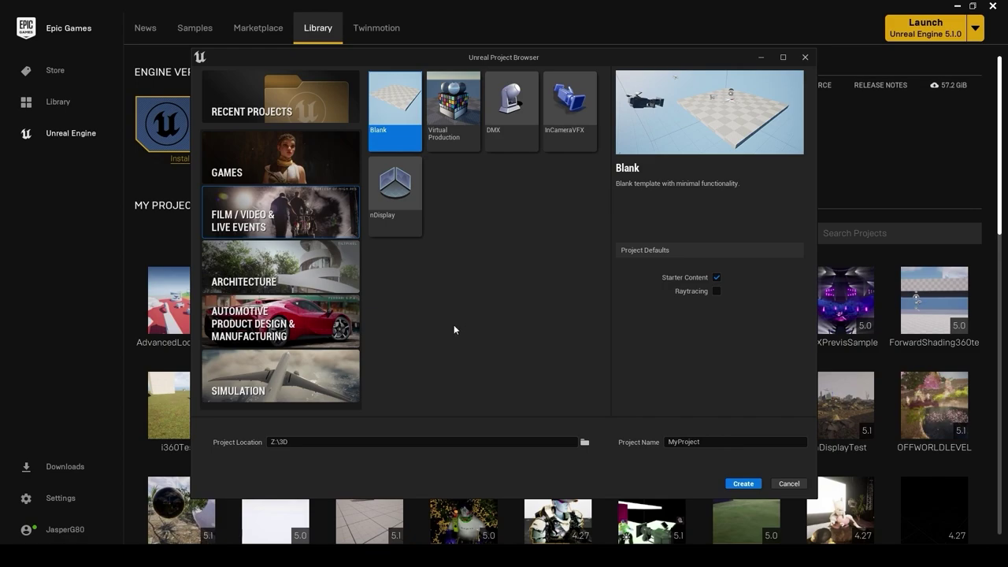
click(394, 196)
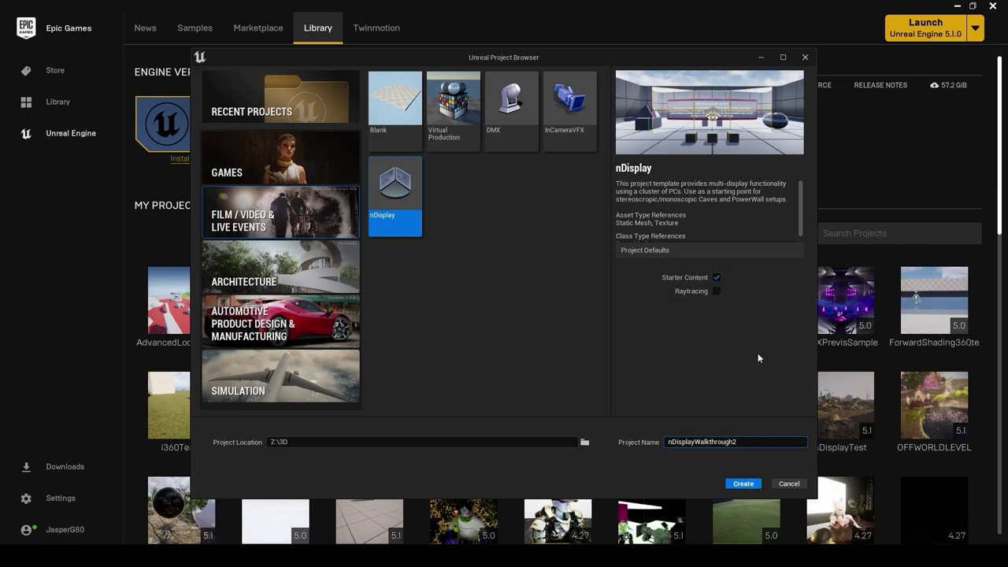
click(744, 484)
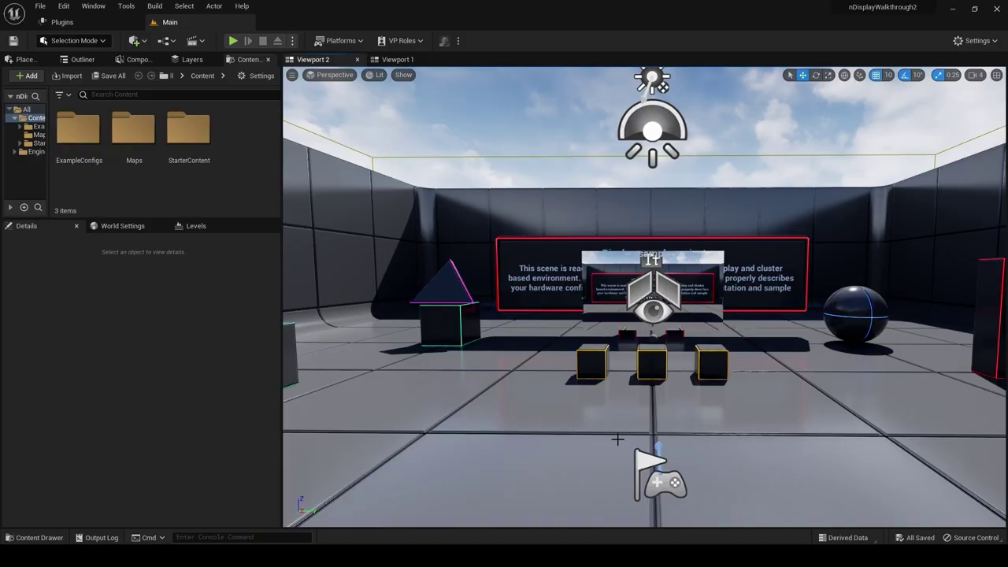
- Select the NDC_Basic actor in the level and look at its screen from several angles
right_drag(644, 297, 654, 344)
click(683, 235)
right_drag(669, 236, 622, 236)
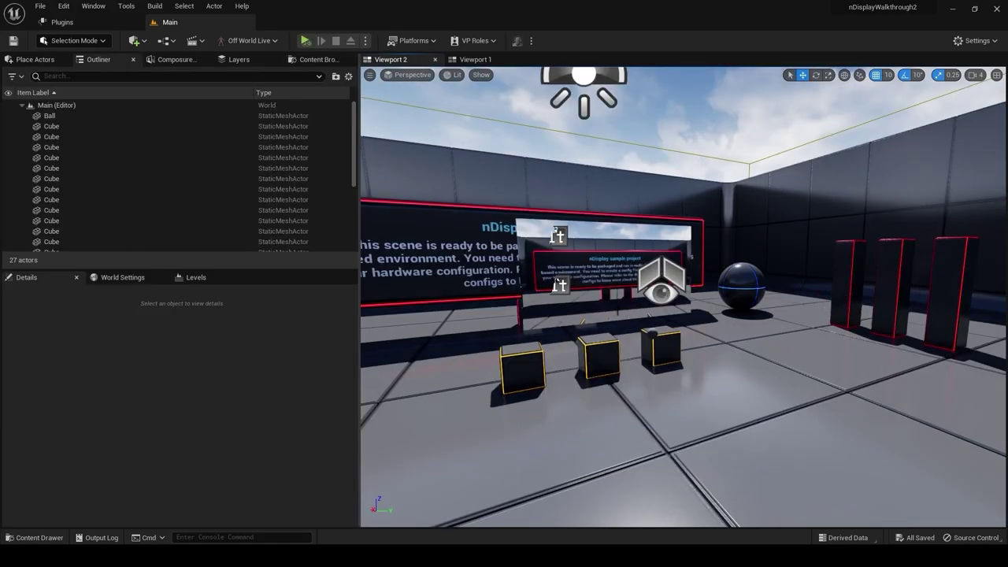
click(660, 290)
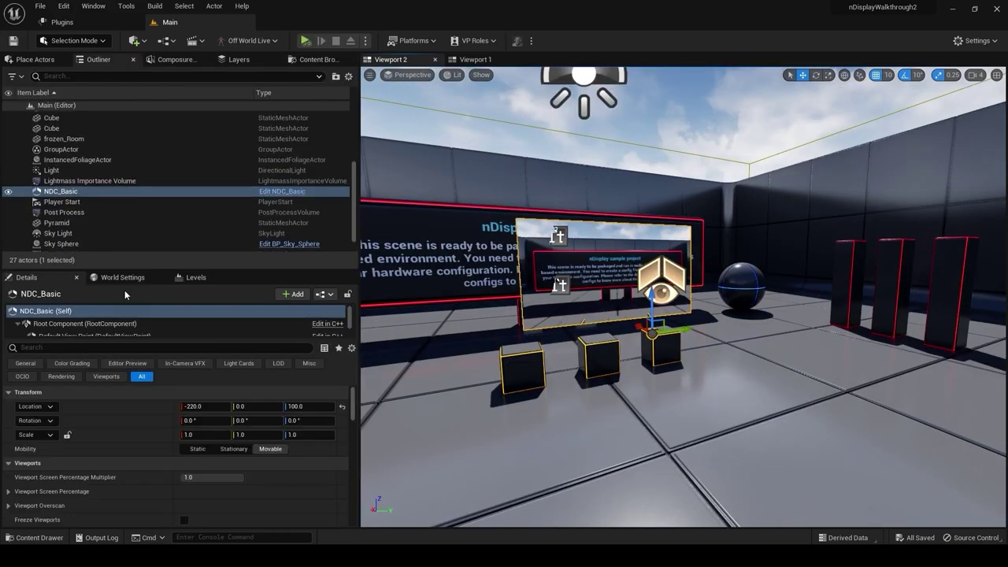
right_drag(634, 343, 614, 345)
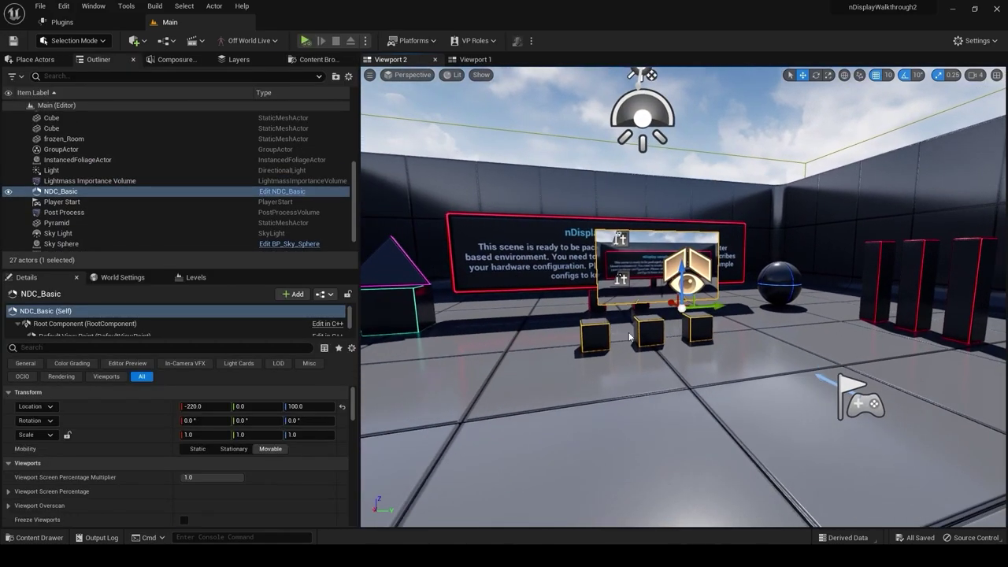
right_drag(644, 382, 798, 267)
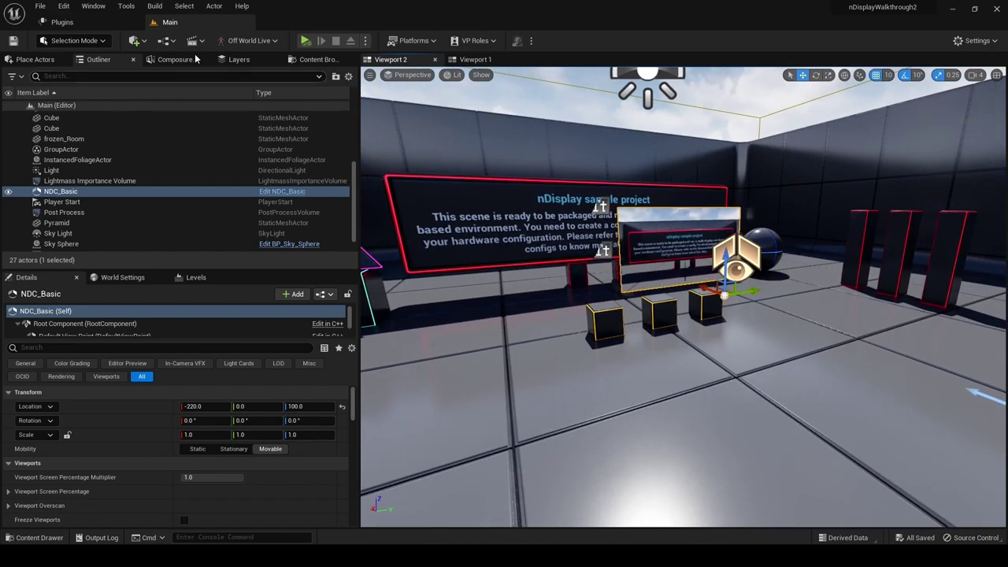
- Open the NDC_CaveUnwrap configuration from the ExampleConfigs content folder
click(319, 59)
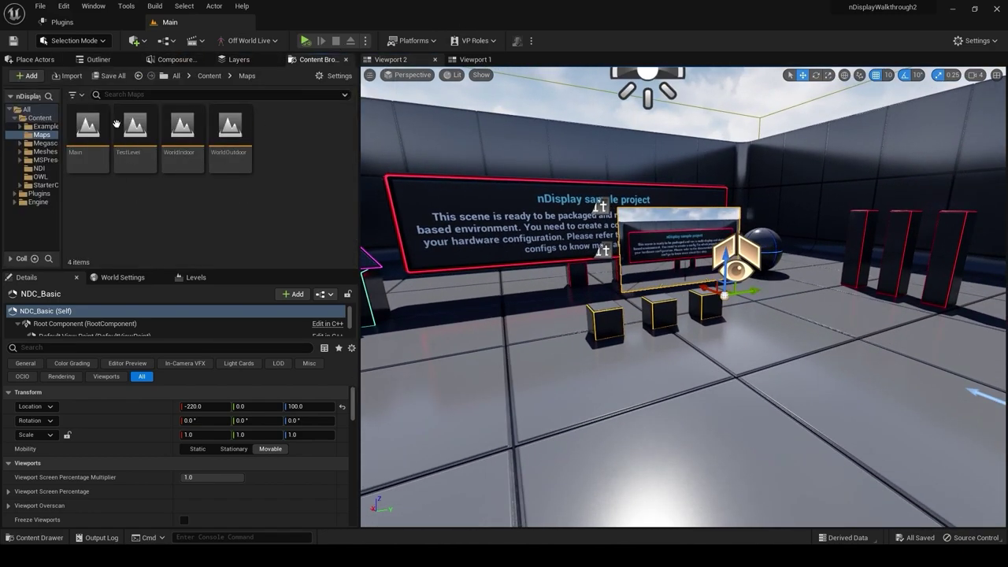
click(206, 77)
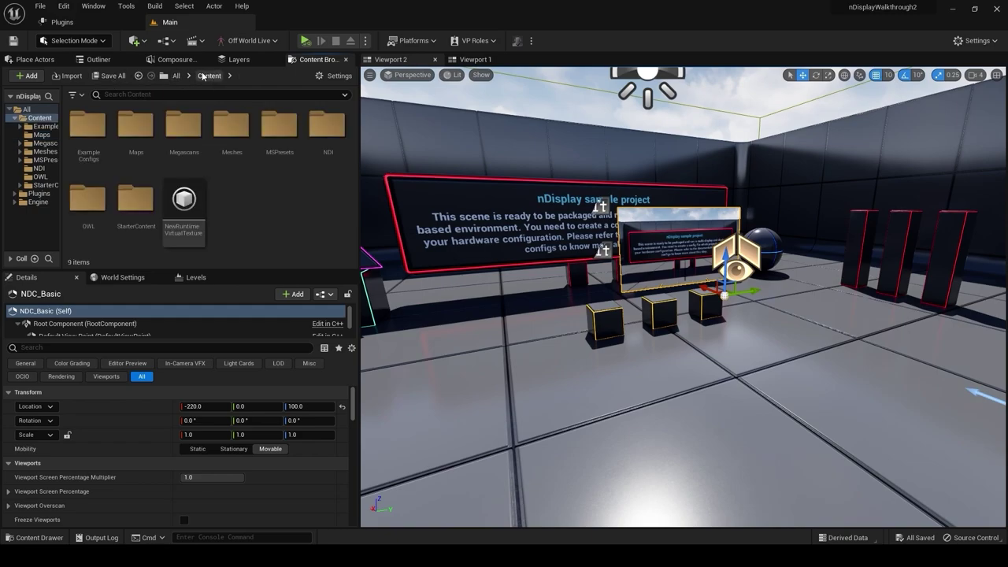
click(99, 126)
double_click(95, 126)
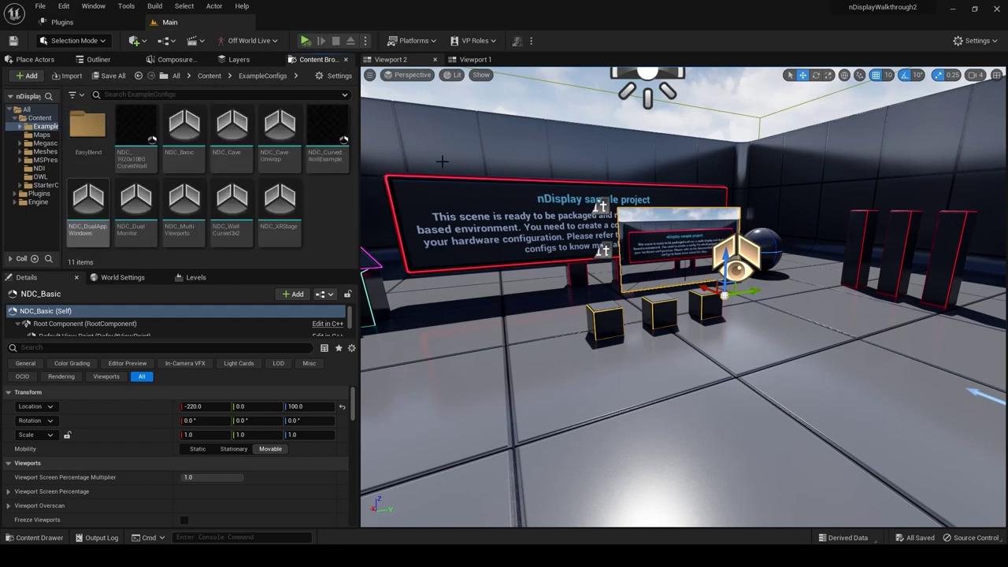
click(276, 128)
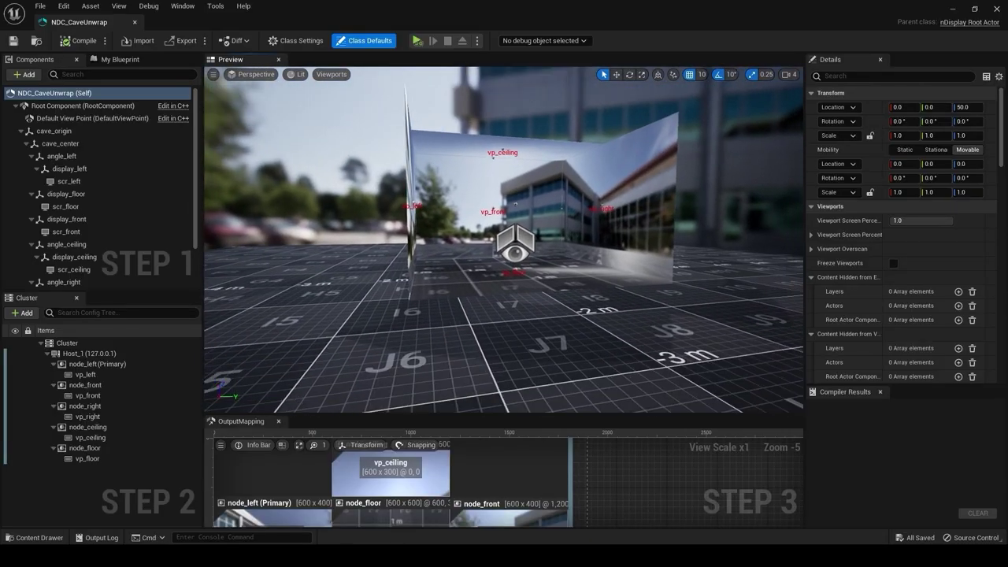
- Examine the arrangement of the cave screens in the configuration's 3D preview from different angles
drag(490, 250, 514, 258)
right_drag(513, 258, 407, 244)
click(480, 258)
right_drag(585, 270, 467, 266)
click(488, 233)
click(470, 246)
click(438, 221)
click(468, 272)
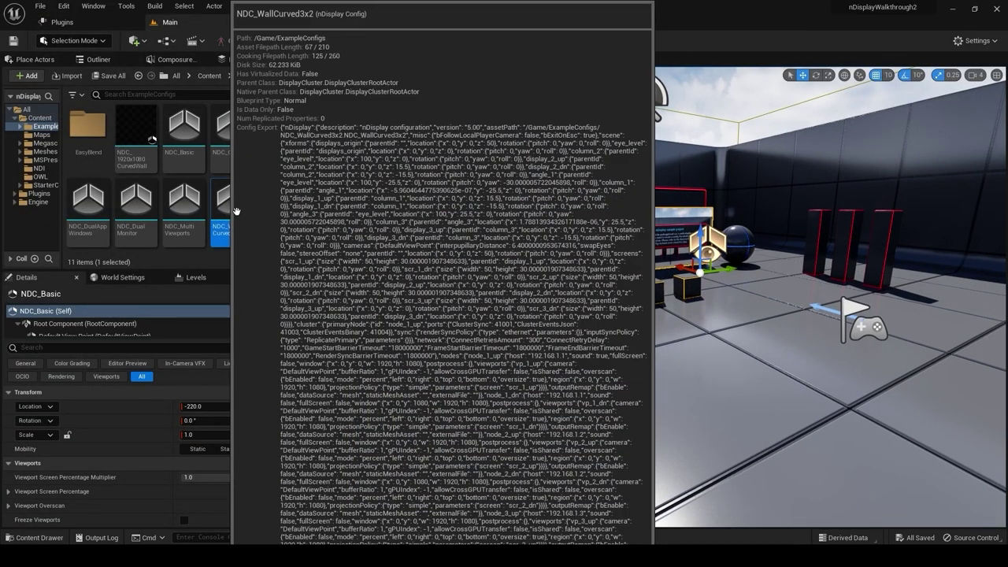
- Place the NDC_WallCurved3x2 configuration from ExampleConfigs on the floor beside the cubes and inspect its screens up close
drag(231, 207, 587, 363)
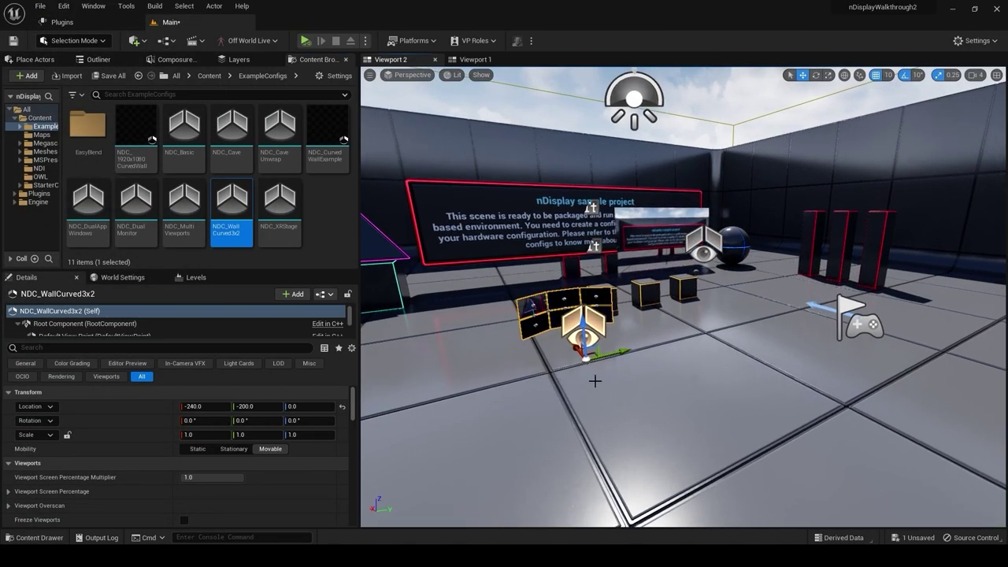
key(f)
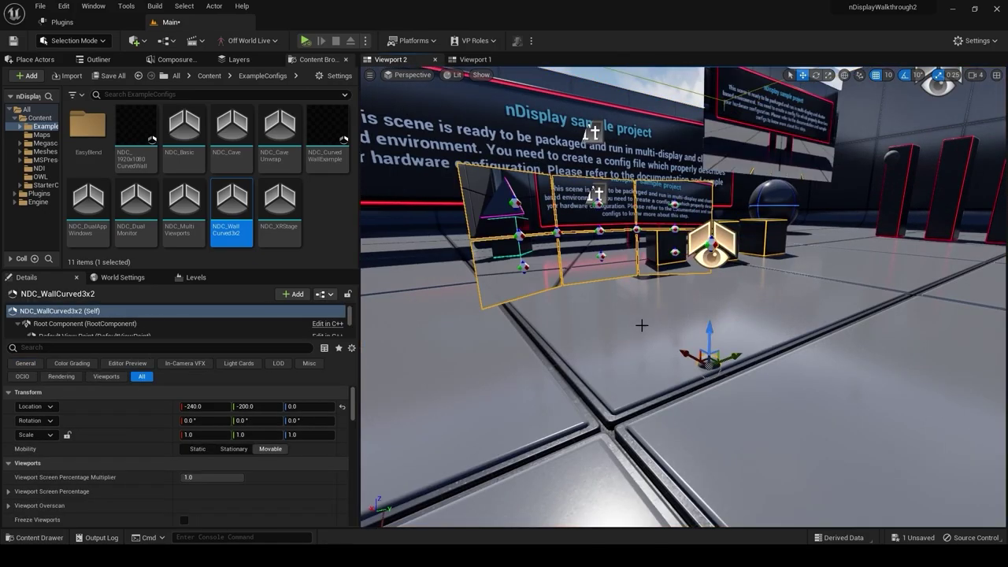
right_drag(642, 325, 656, 332)
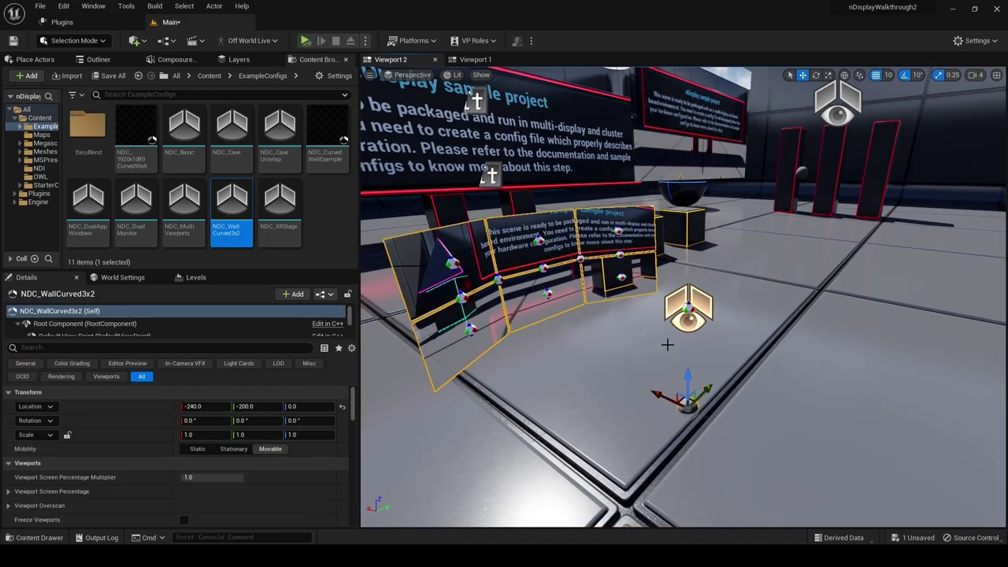
right_drag(668, 345, 648, 358)
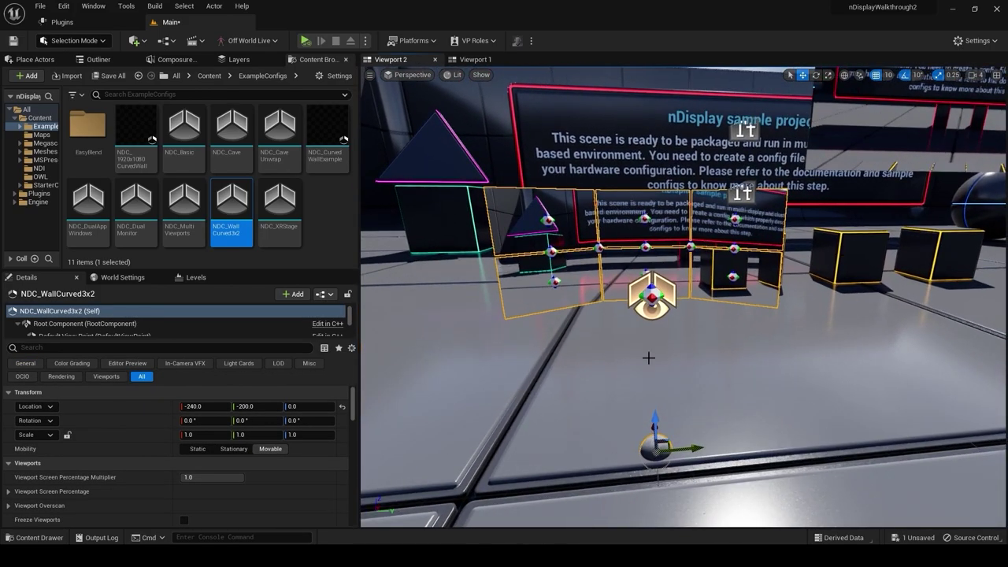
right_drag(584, 397, 594, 389)
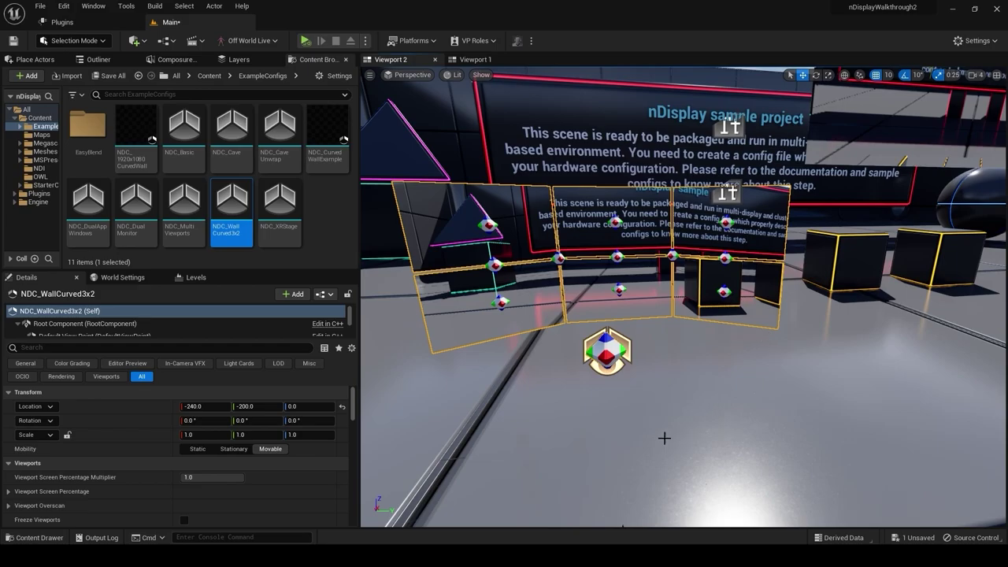
- Move the curved wall actor to location -220, -200, 20, then delete it from the level
key(w)
right_drag(665, 438, 761, 411)
key(s)
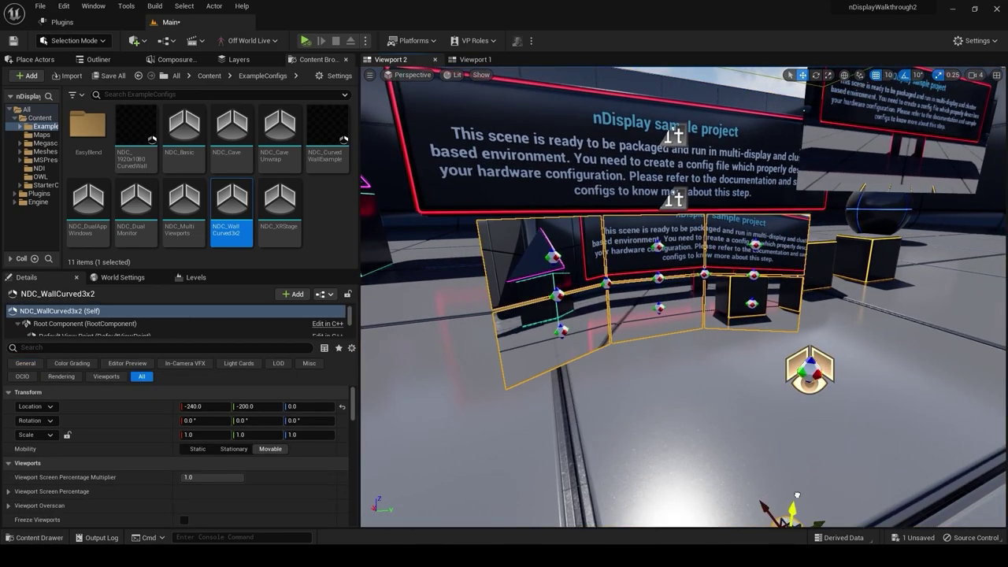
drag(797, 496, 773, 411)
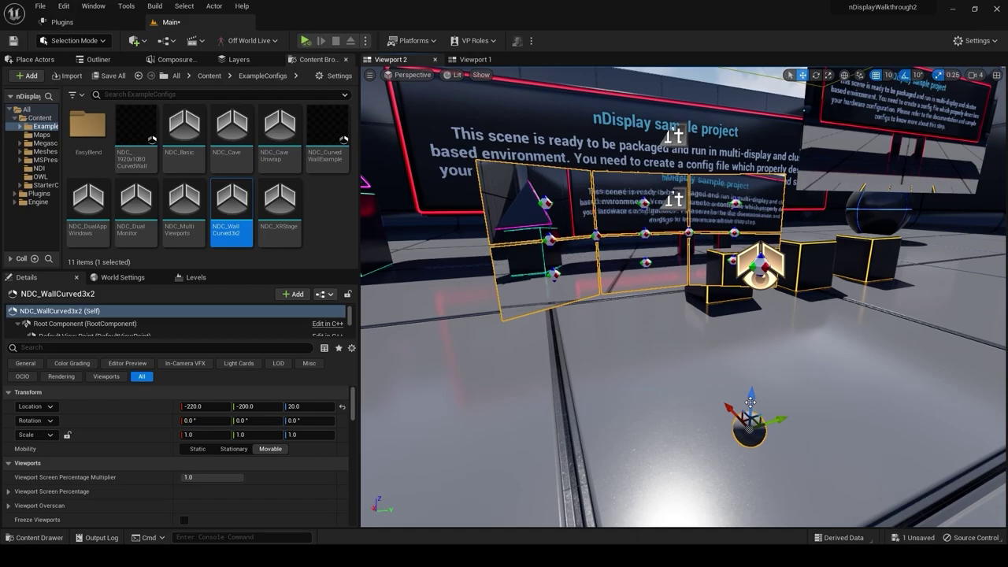
key(Delete)
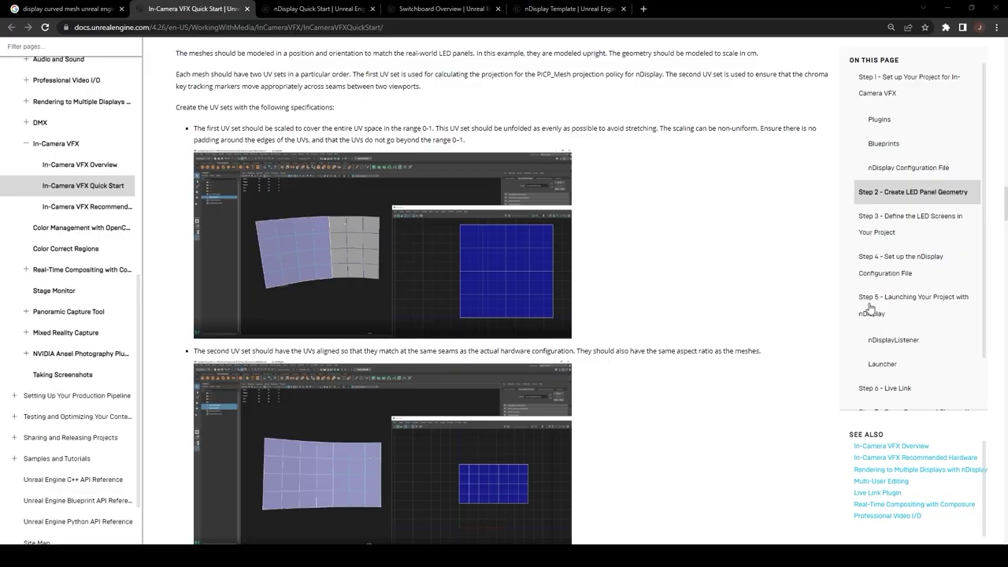
- In the browser, review the LED panel geometry and LED screen definition sections of the 4.26 In-Camera VFX Quick Start documentation
scroll(636, 276, down, 4)
scroll(636, 333, up, 3)
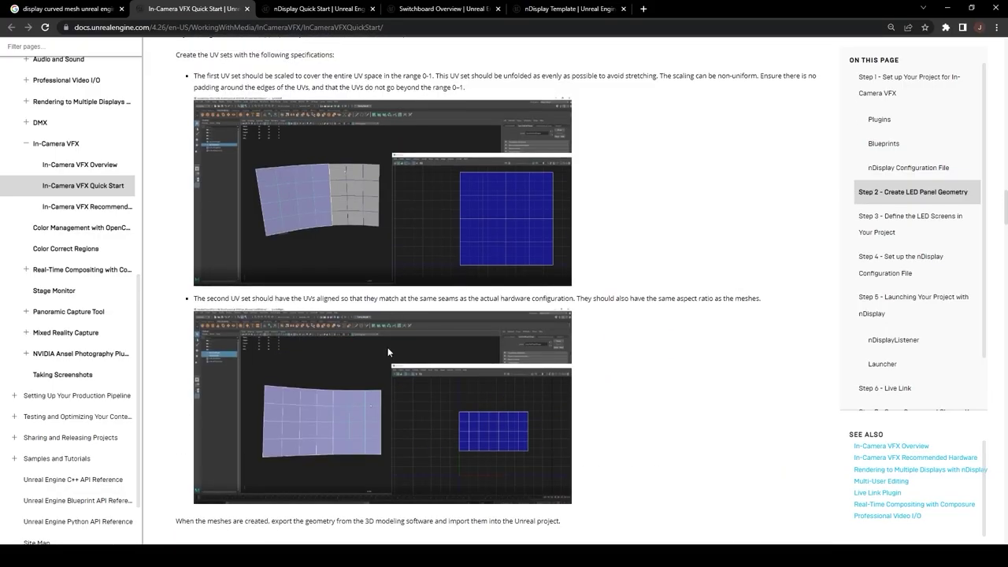
scroll(378, 315, down, 3)
scroll(391, 260, down, 3)
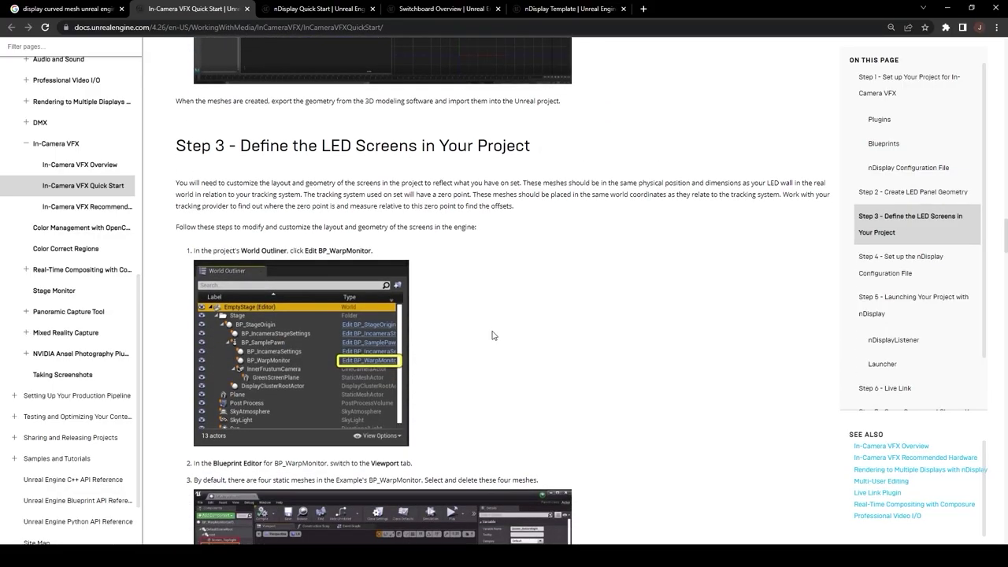
scroll(598, 386, down, 5)
scroll(560, 315, up, 8)
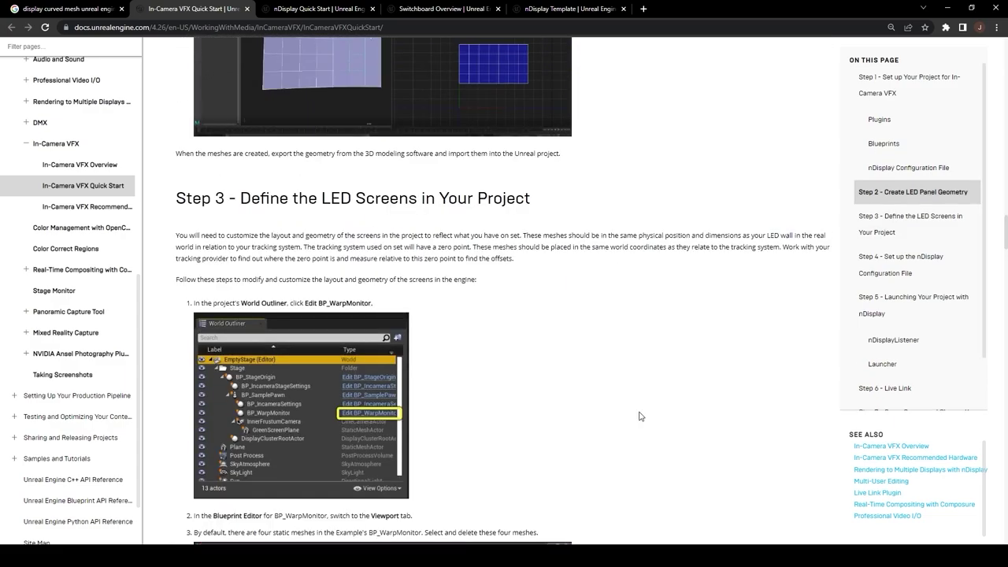
scroll(671, 270, up, 3)
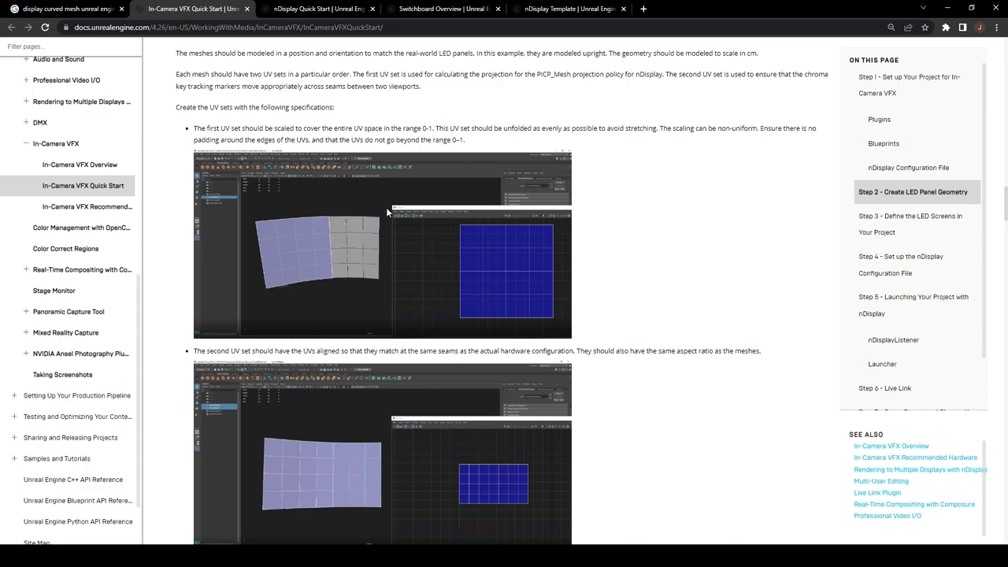
scroll(607, 217, down, 3)
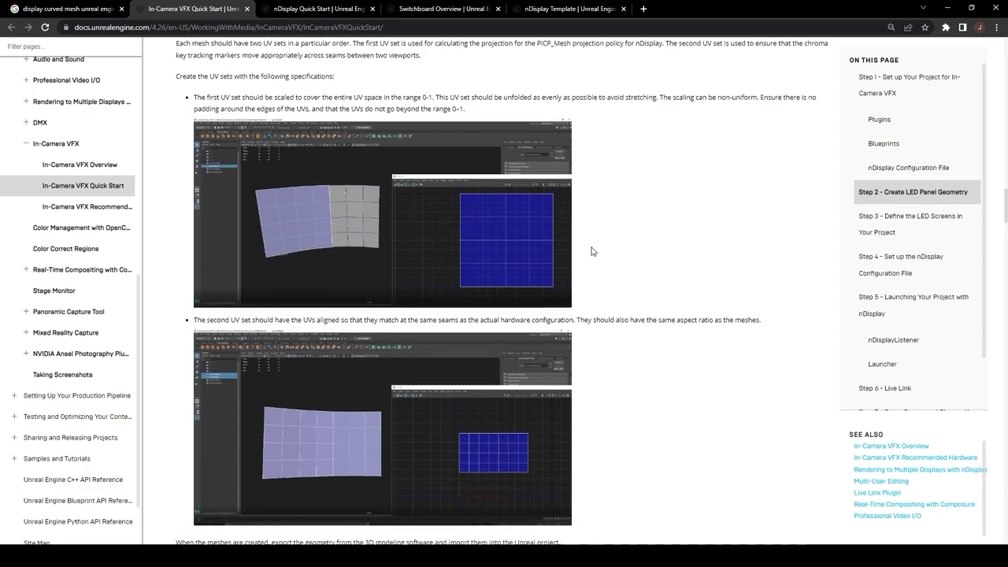
scroll(672, 175, down, 3)
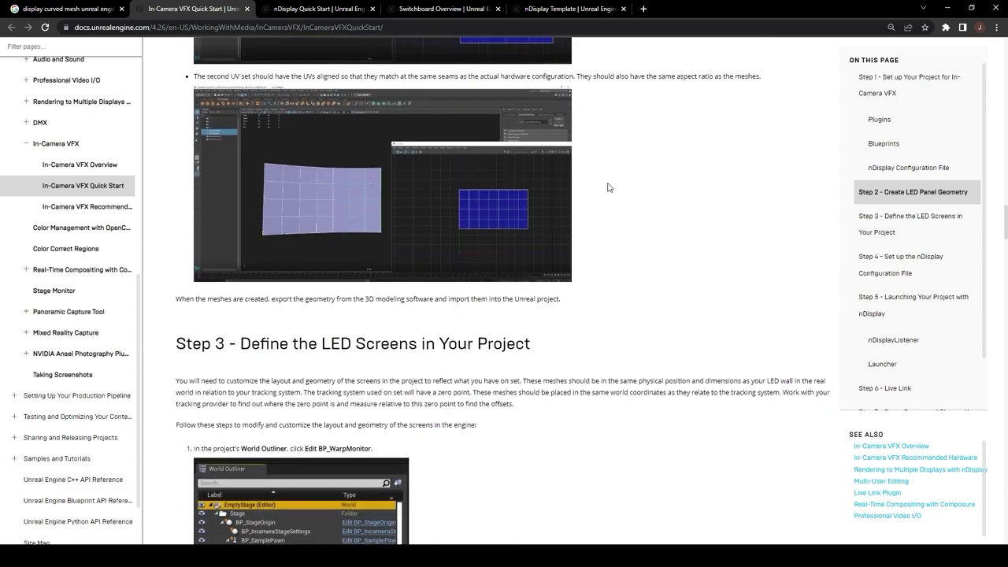
scroll(648, 260, down, 11)
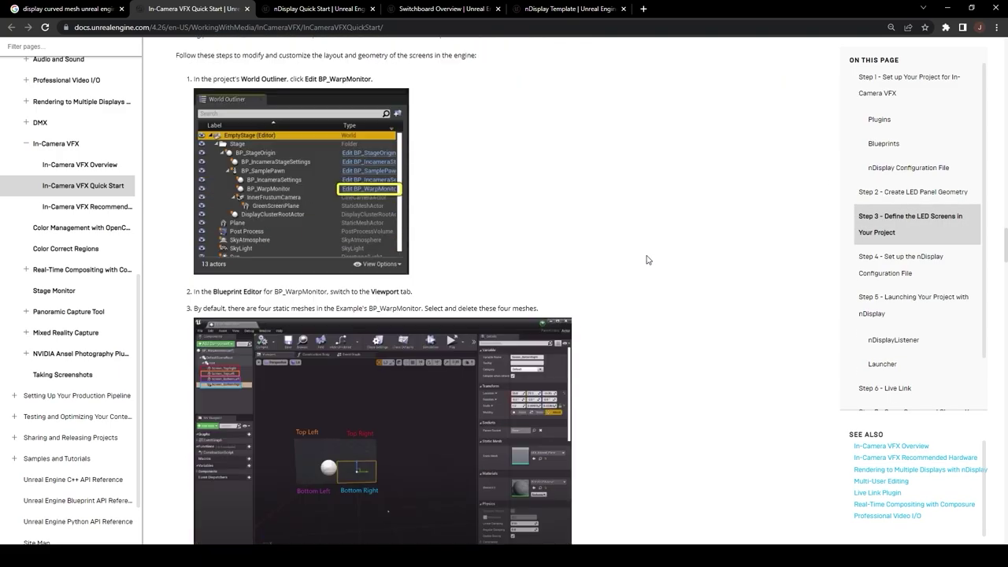
scroll(638, 274, down, 8)
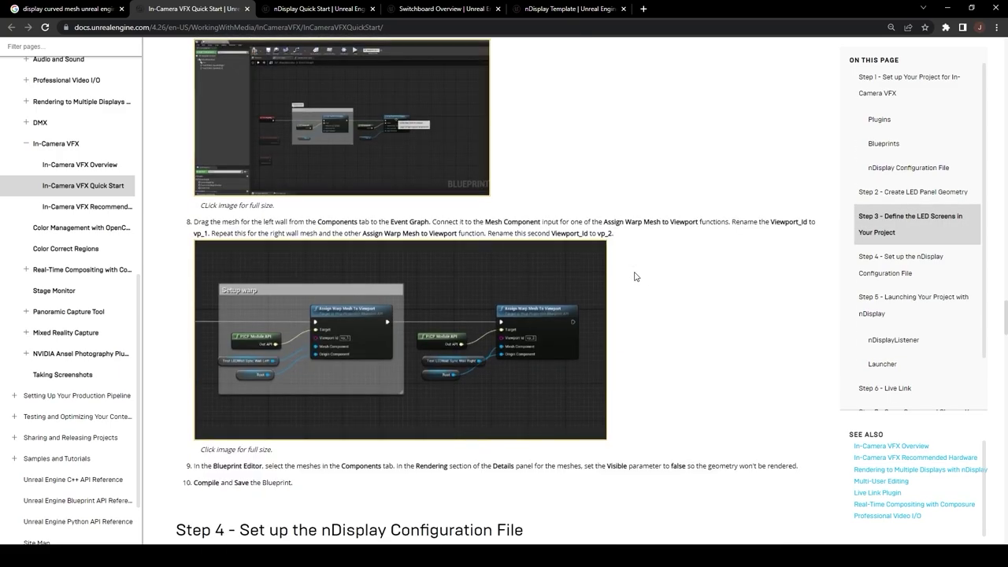
scroll(616, 336, up, 2)
middle_click(620, 246)
scroll(621, 246, up, 20)
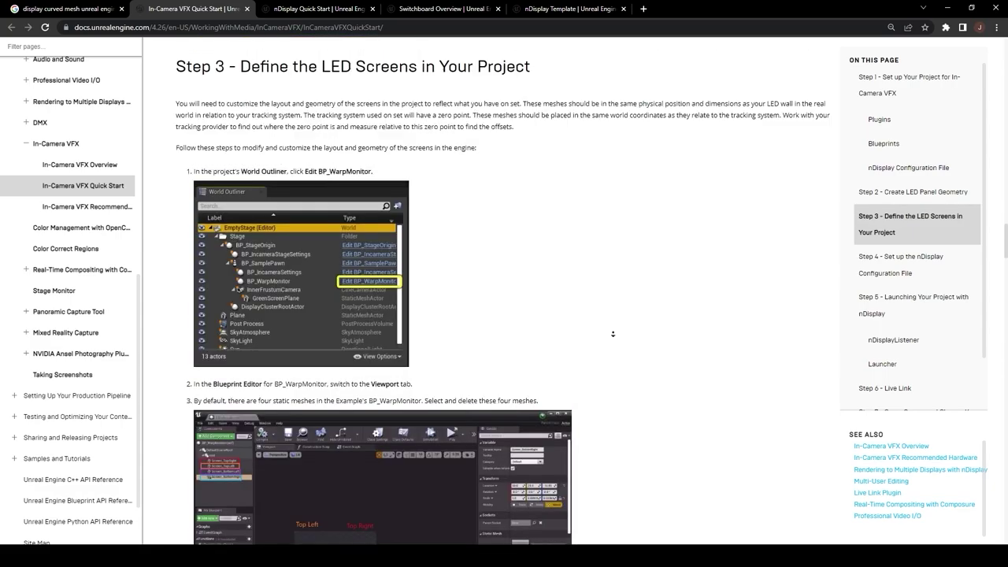
scroll(612, 295, down, 5)
scroll(624, 341, up, 9)
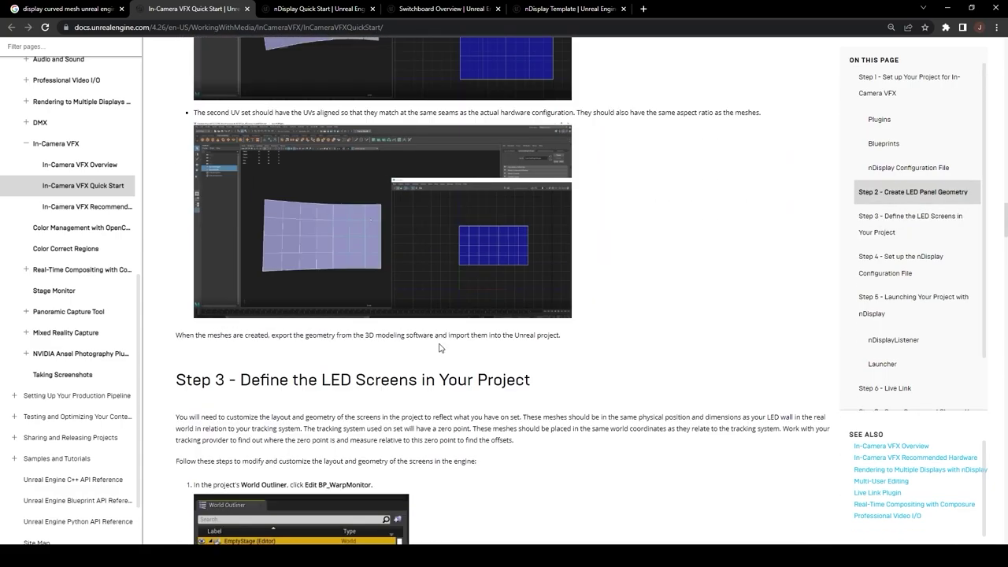
- Open the Unreal Engine 4.27 In-Camera VFX Quick Start page from the search results and locate the example mesh download under Step 2
scroll(440, 348, up, 4)
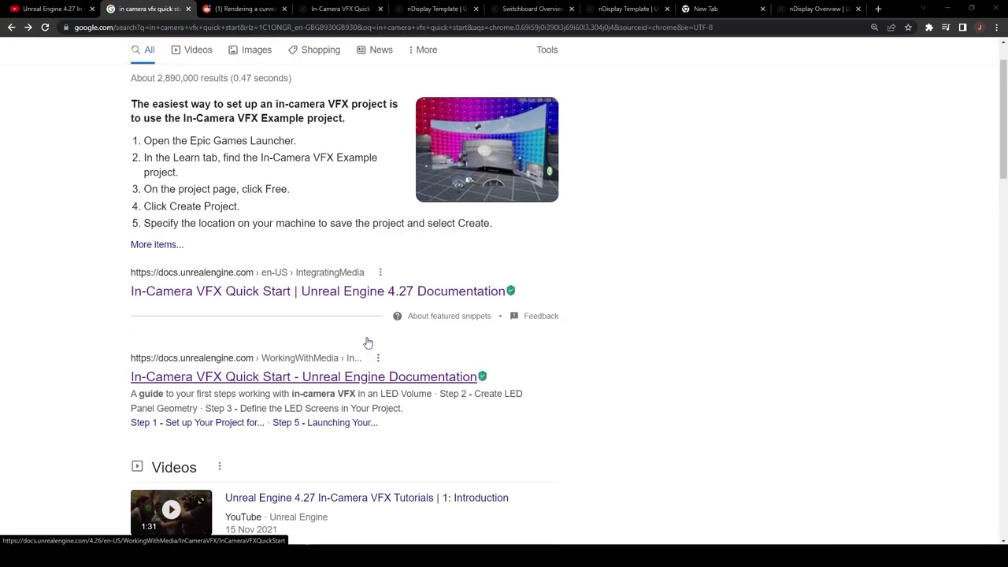
scroll(367, 342, up, 1)
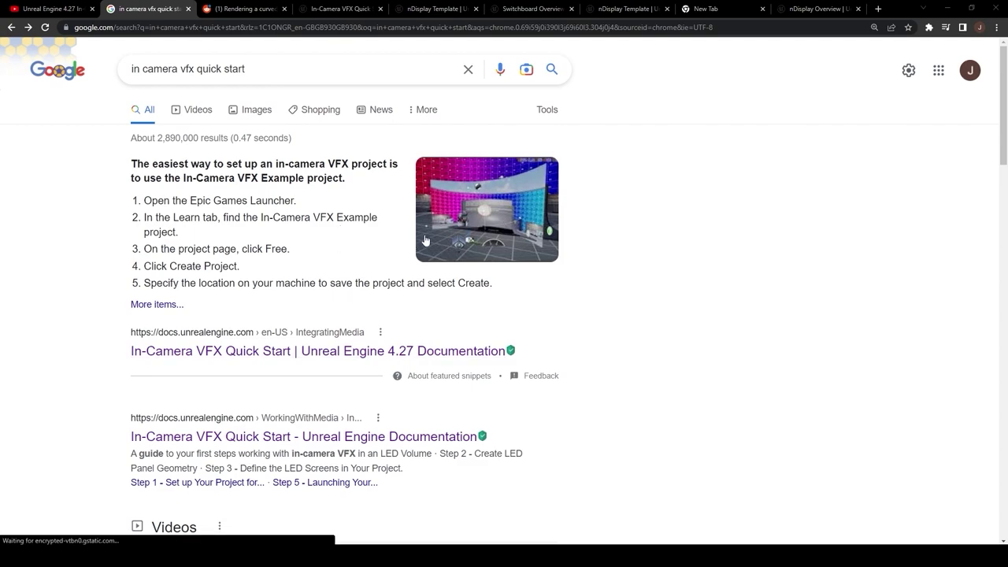
drag(144, 71, 469, 64)
click(284, 69)
click(272, 357)
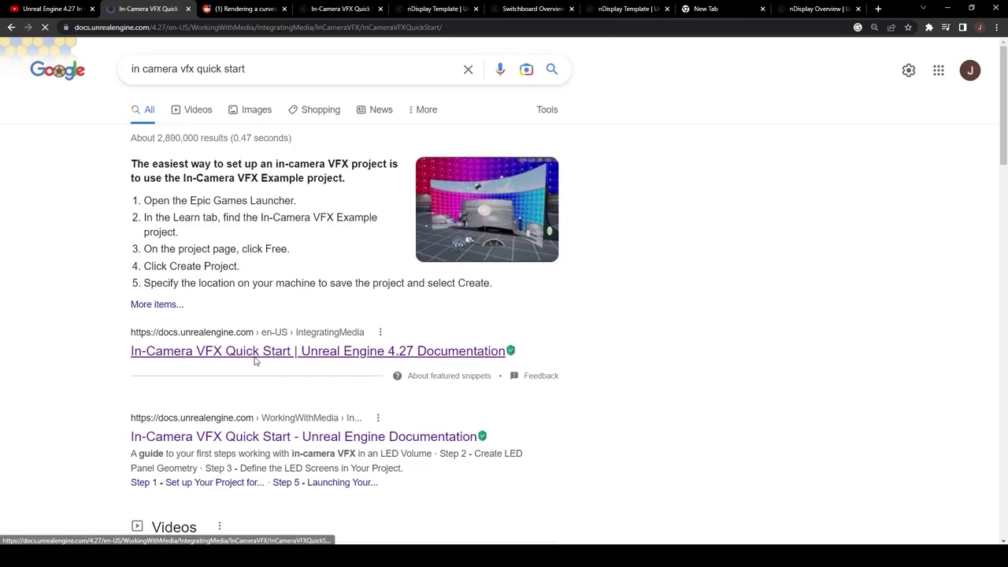
scroll(394, 234, down, 15)
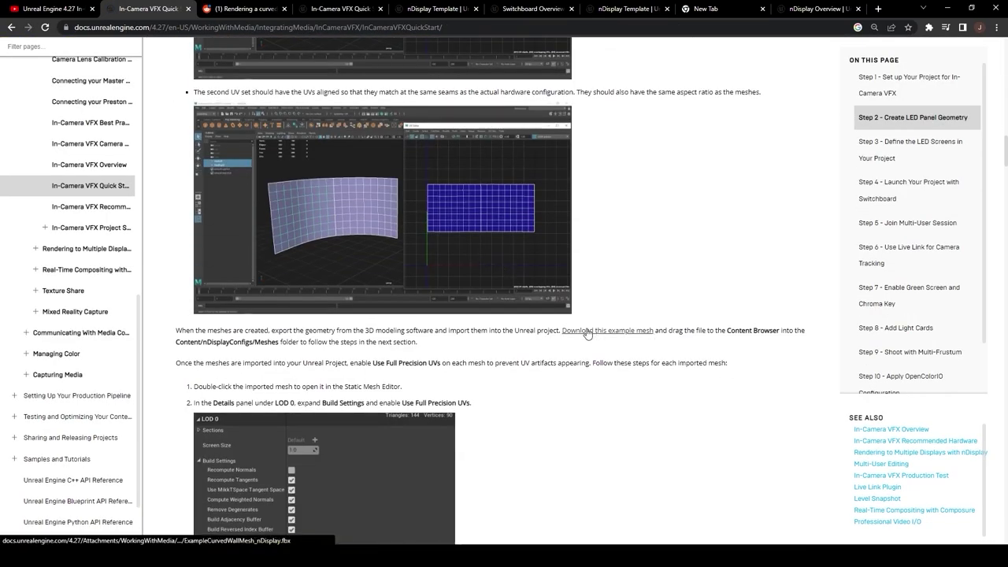
- Download the example mesh ExampleCurvedWallMesh_nDisplay.fbx from Step 2 of the 4.27 Quick Start page
click(586, 332)
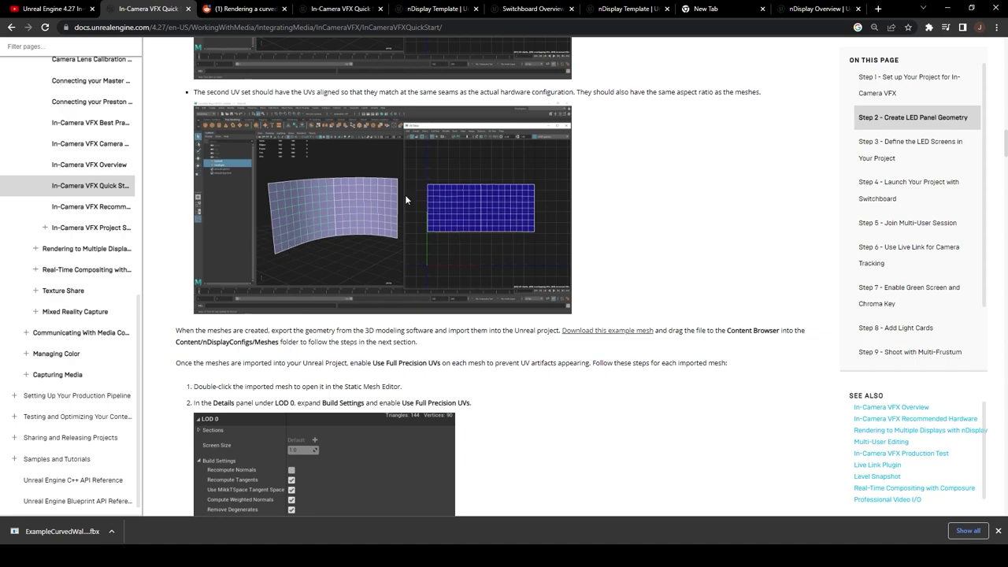
click(113, 534)
click(148, 497)
click(113, 534)
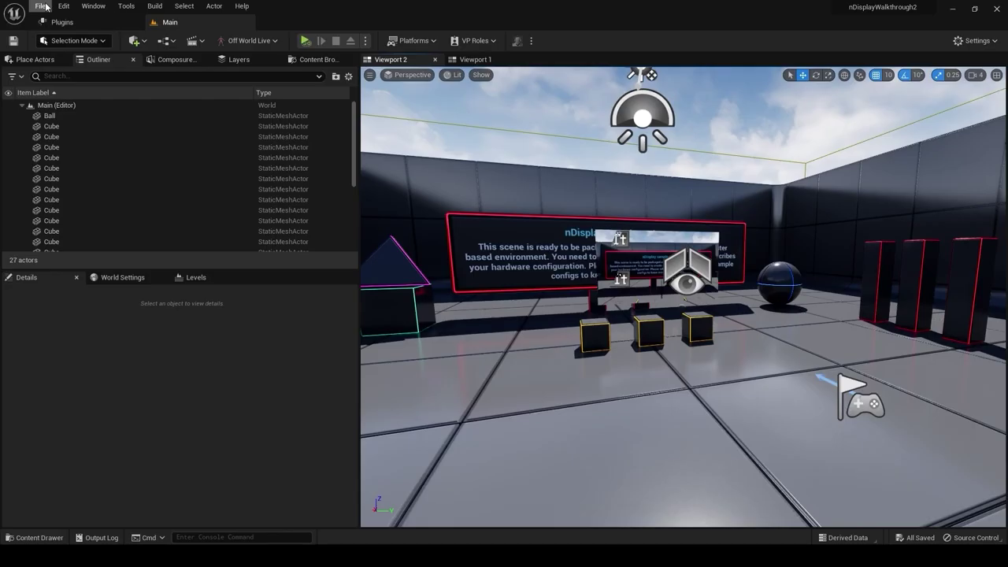
- Switch to the Unreal editor and show the project's root Content folder in the Content Browser
click(40, 7)
mouse_move(92, 79)
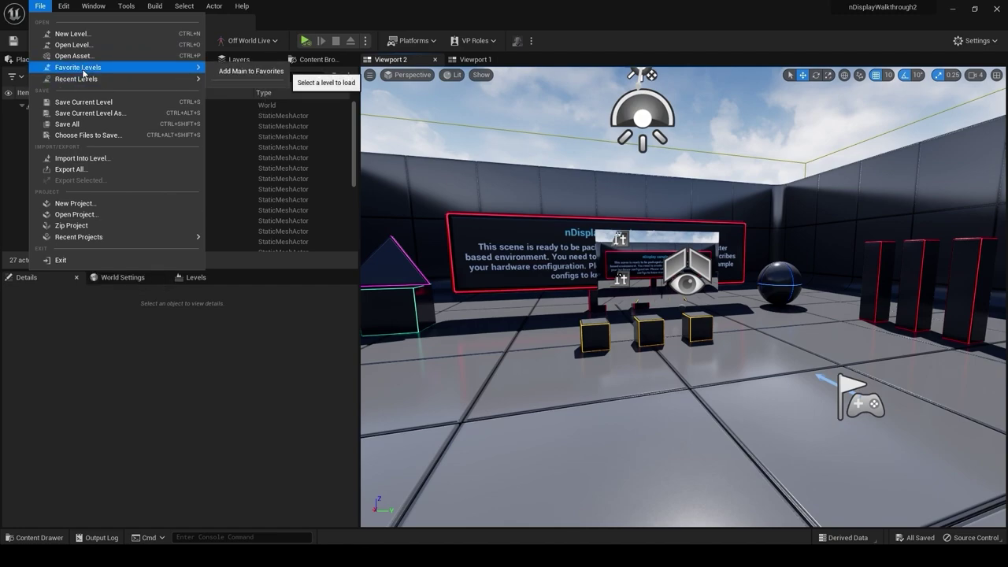
click(315, 59)
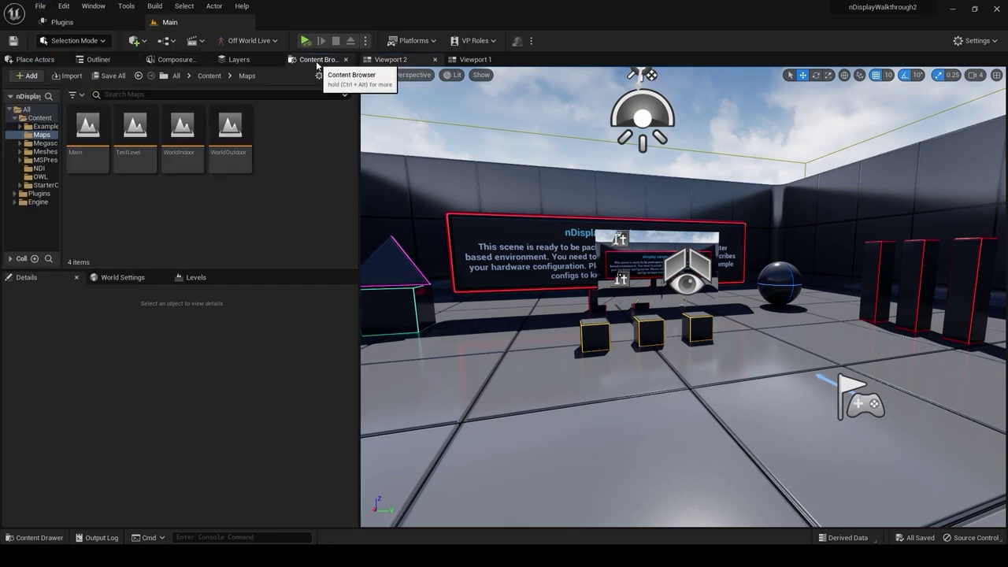
click(240, 63)
click(151, 63)
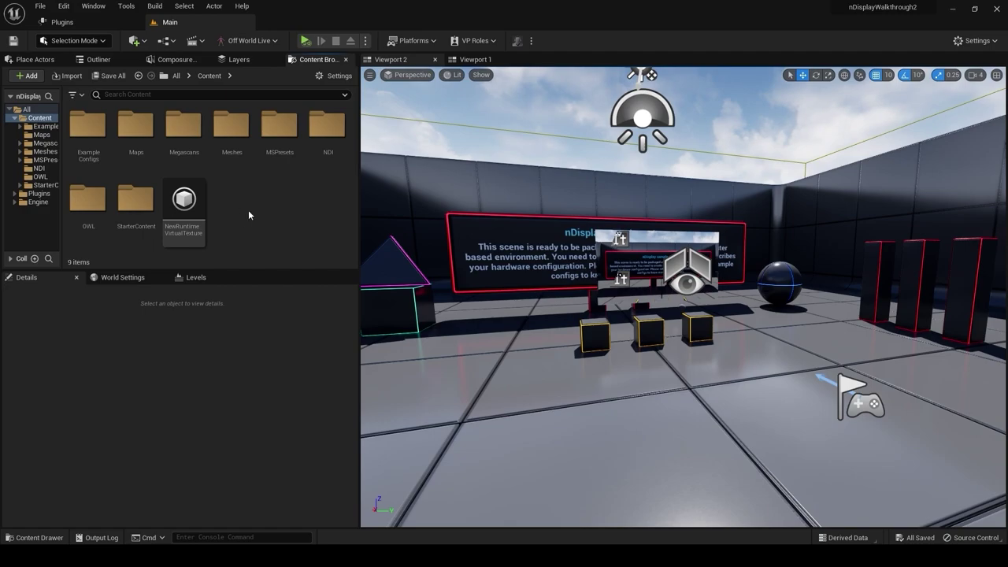
- Open the TestLevel level from the Maps folder
right_drag(669, 458, 674, 485)
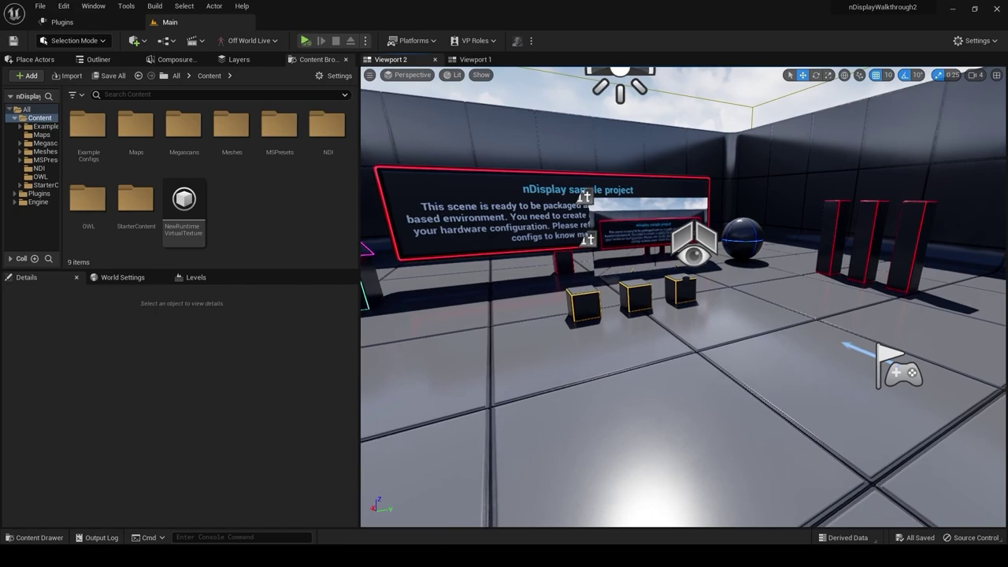
click(39, 5)
click(66, 45)
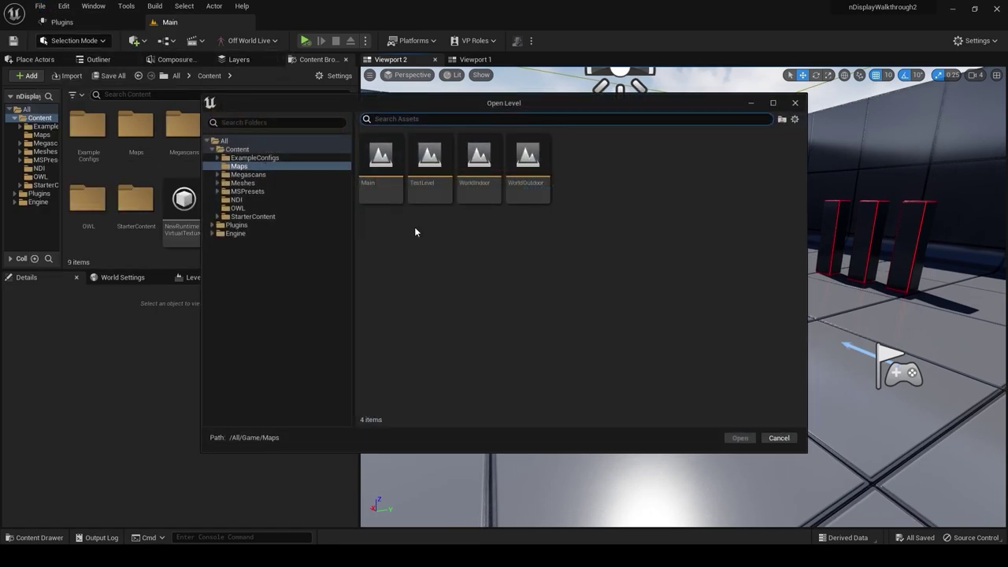
click(432, 191)
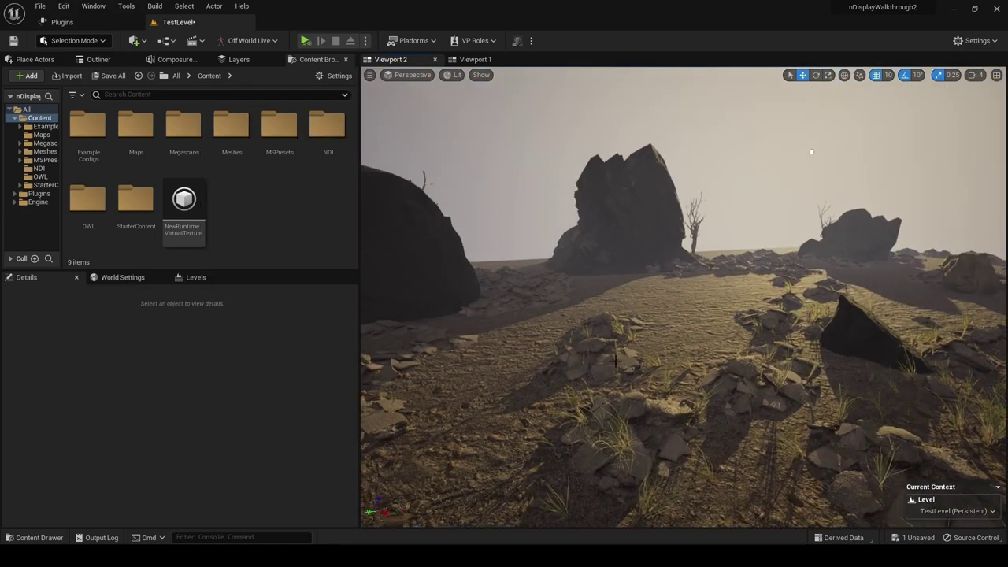
- Look over the jeep and rocky desert ground in TestLevel, save the level, and clear the selection
right_drag(684, 297, 650, 344)
click(728, 357)
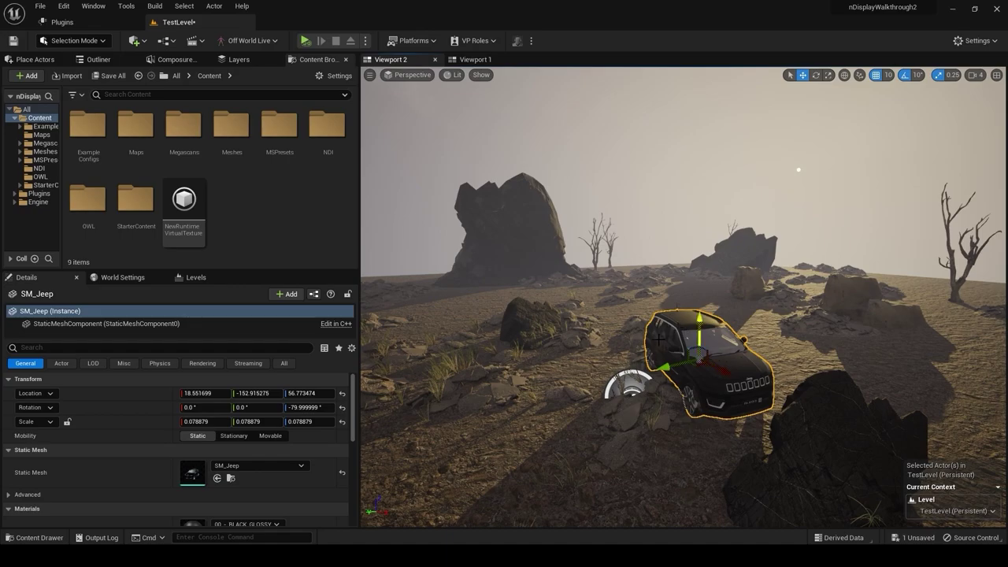
middle_drag(727, 358, 671, 371)
click(618, 348)
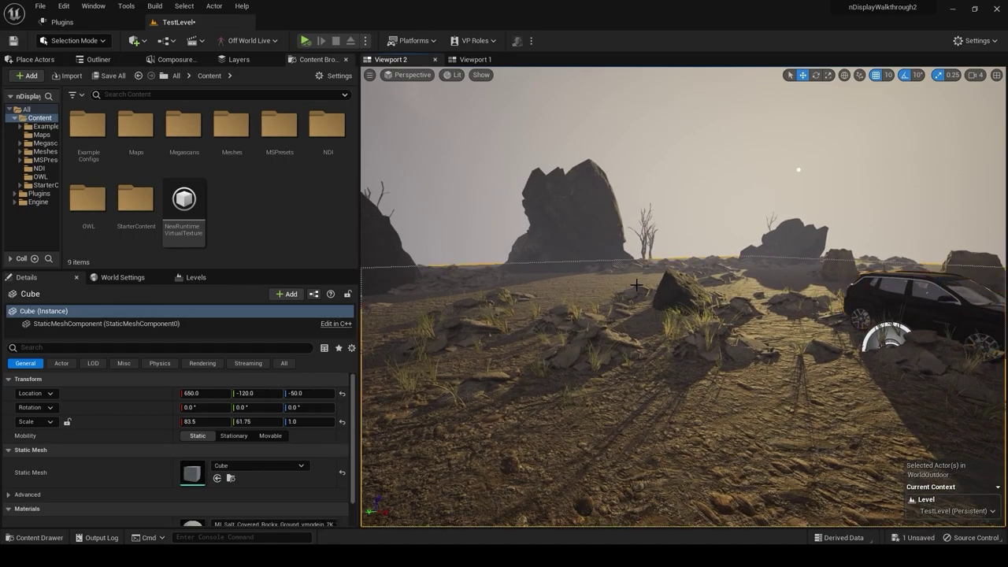
right_drag(632, 281, 599, 284)
right_drag(662, 356, 652, 333)
key(ctrl+s)
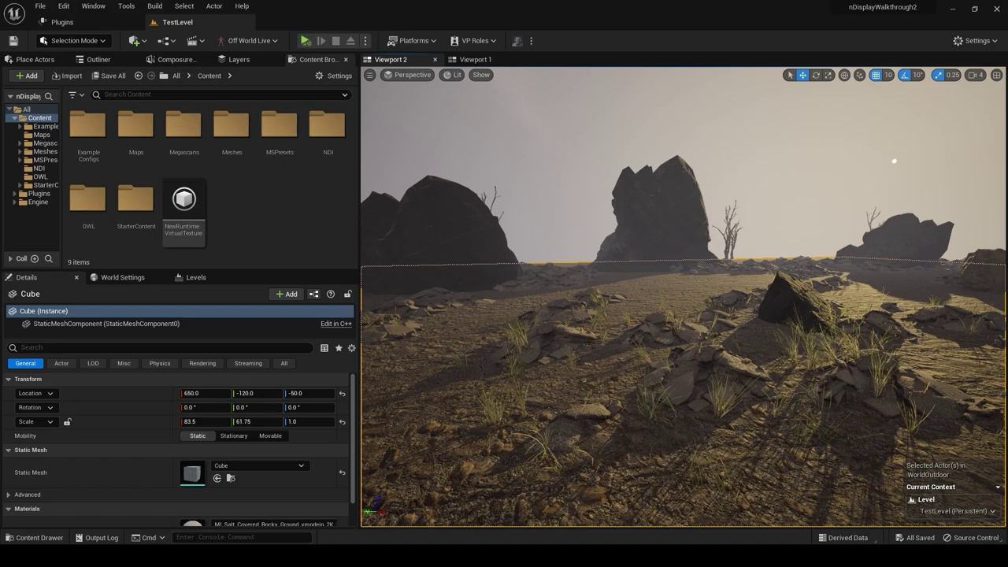
click(560, 182)
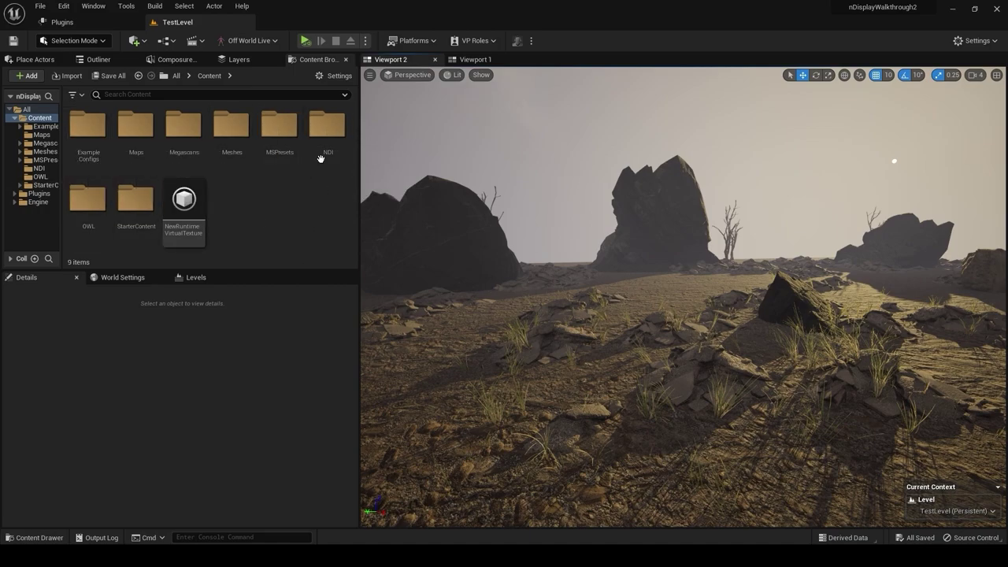
- Open the Meshes folder and inspect the ExampleCeiling_nDisplay mesh from below in the Static Mesh Editor, then close it
double_click(231, 126)
click(224, 153)
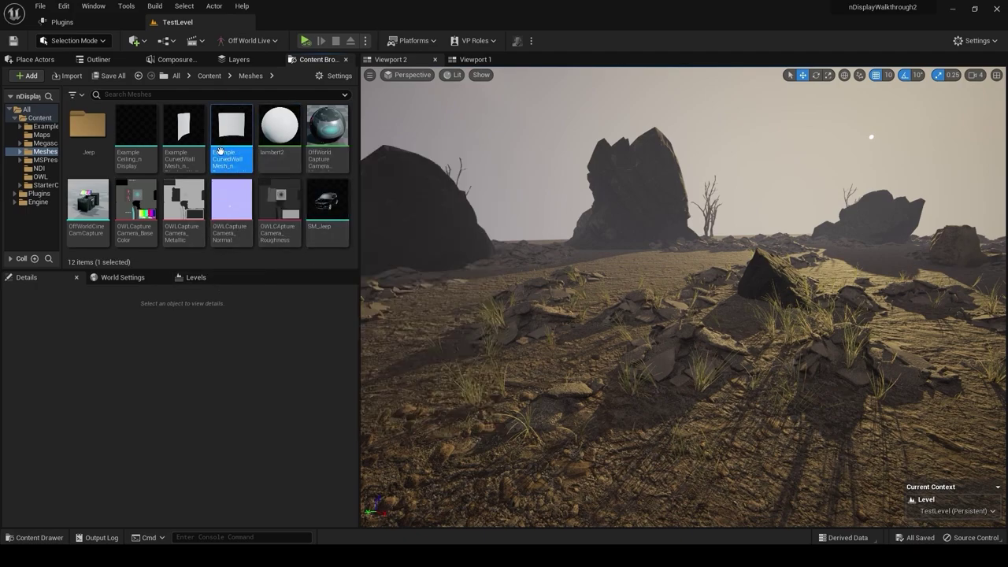
double_click(138, 131)
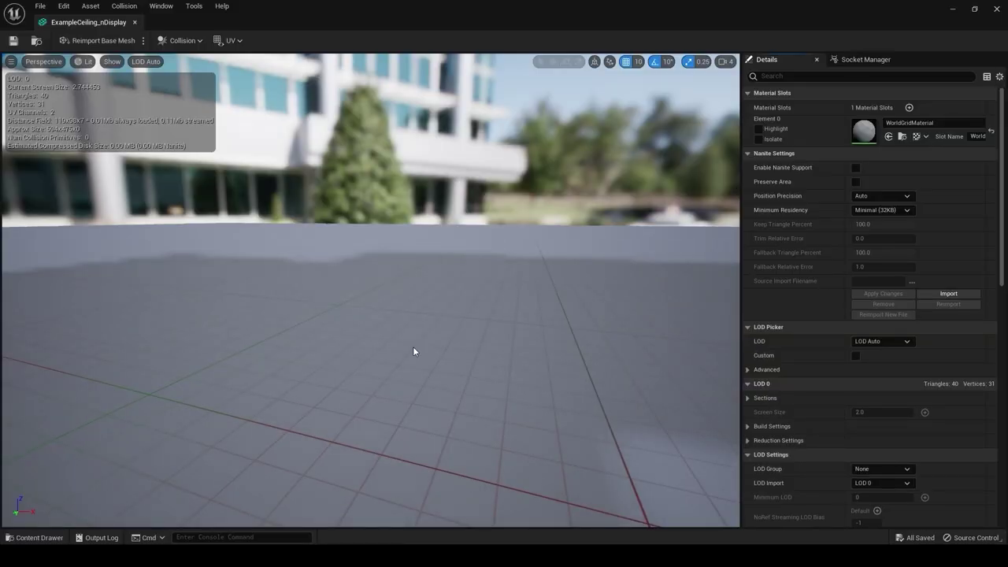
right_drag(413, 346, 579, 276)
right_drag(411, 318, 455, 307)
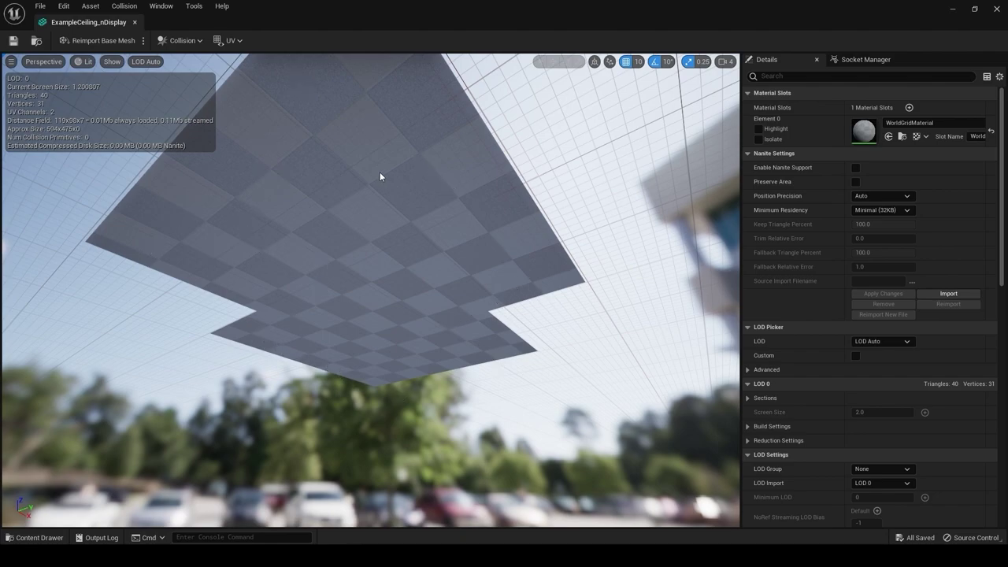
drag(342, 258, 265, 229)
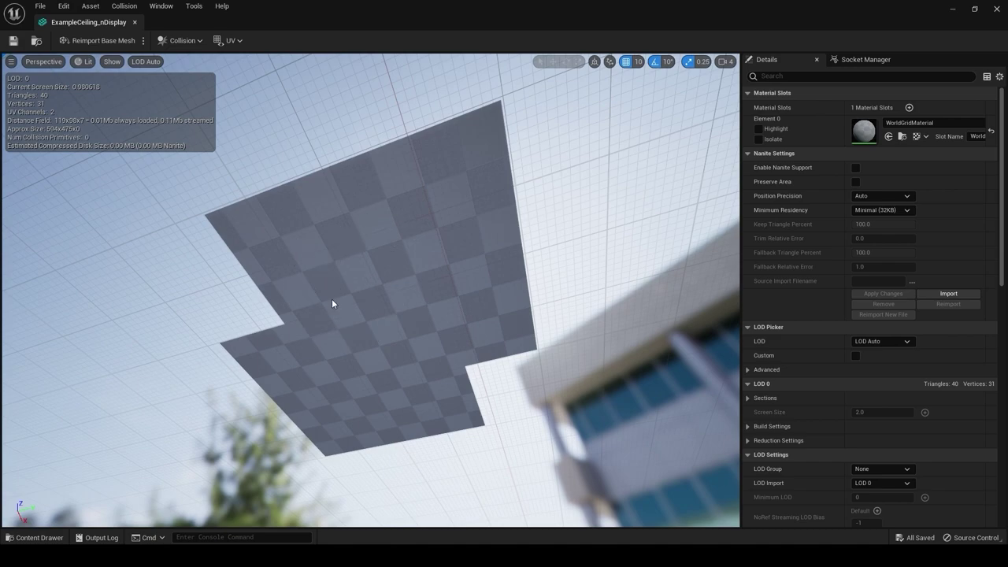
mouse_move(331, 299)
mouse_down()
mouse_move(331, 272)
mouse_move(347, 303)
mouse_up()
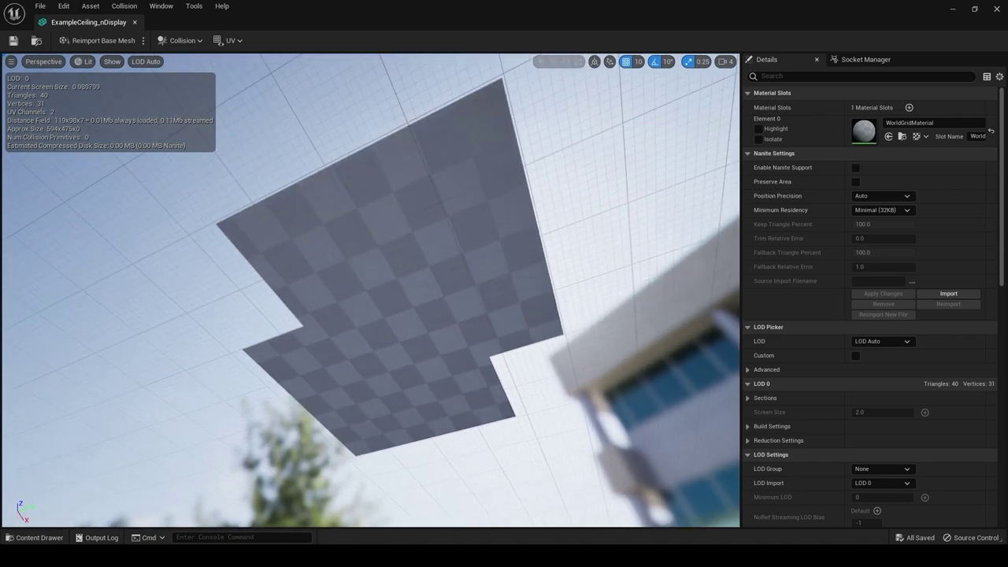
click(134, 22)
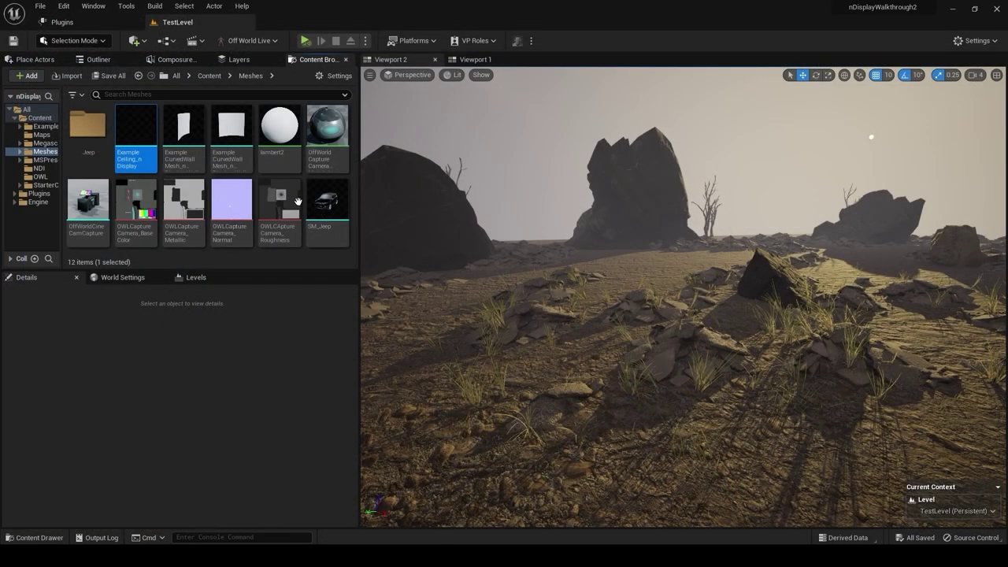
- Place both example curved wall meshes together on the desert ground to inspect them, then delete them and save the level
click(231, 130)
ctrl+click(182, 136)
drag(182, 137, 569, 353)
click(563, 300)
drag(569, 315, 570, 288)
right_drag(569, 287, 563, 263)
key(s)
key(e)
right_drag(678, 410, 630, 411)
key(a)
key(e)
drag(605, 360, 578, 317)
key(Delete)
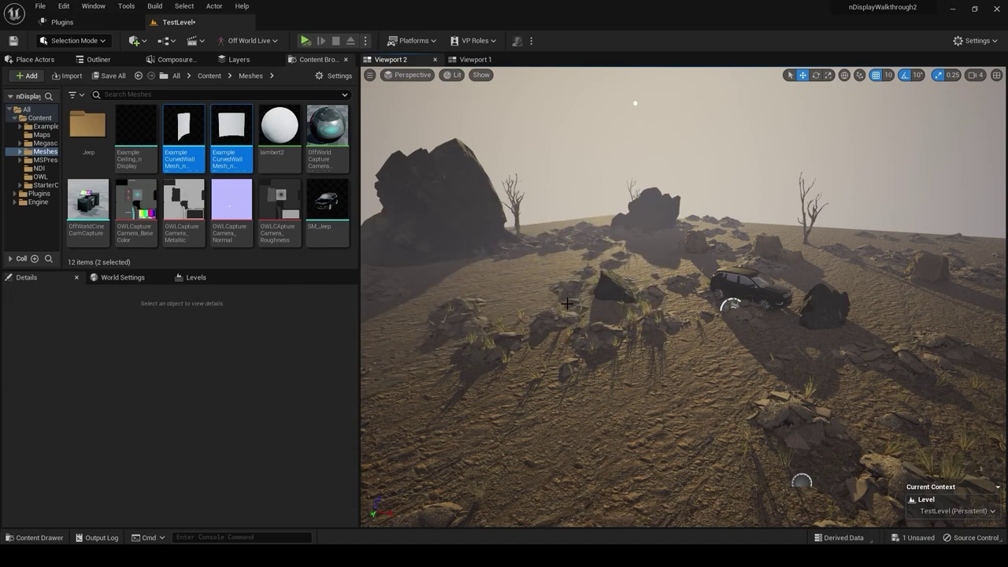
key(ctrl+s)
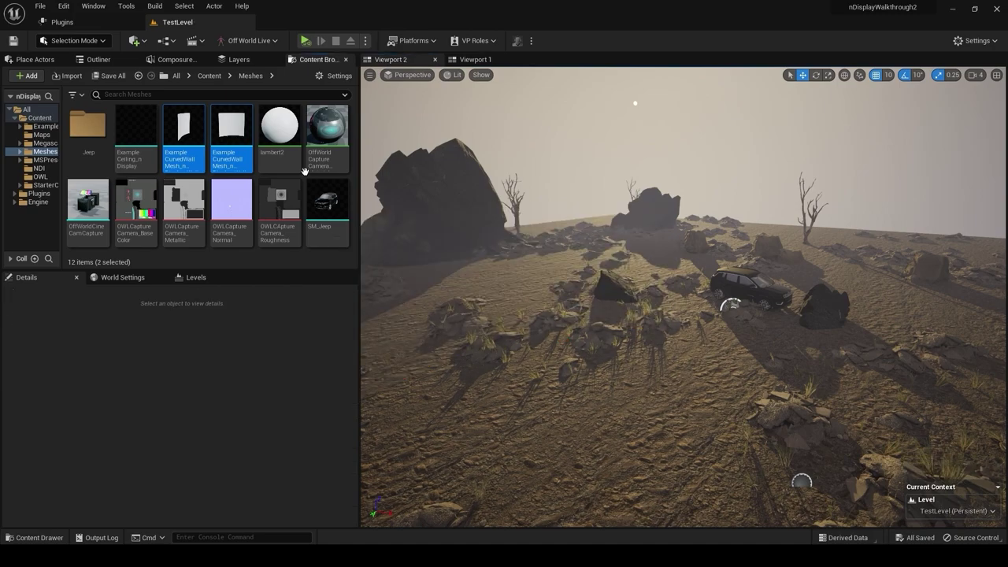
- Create a new nDisplay Config from scratch in ExampleConfigs, name it NDC_CurvedWallExample2, and open it
click(209, 76)
double_click(87, 126)
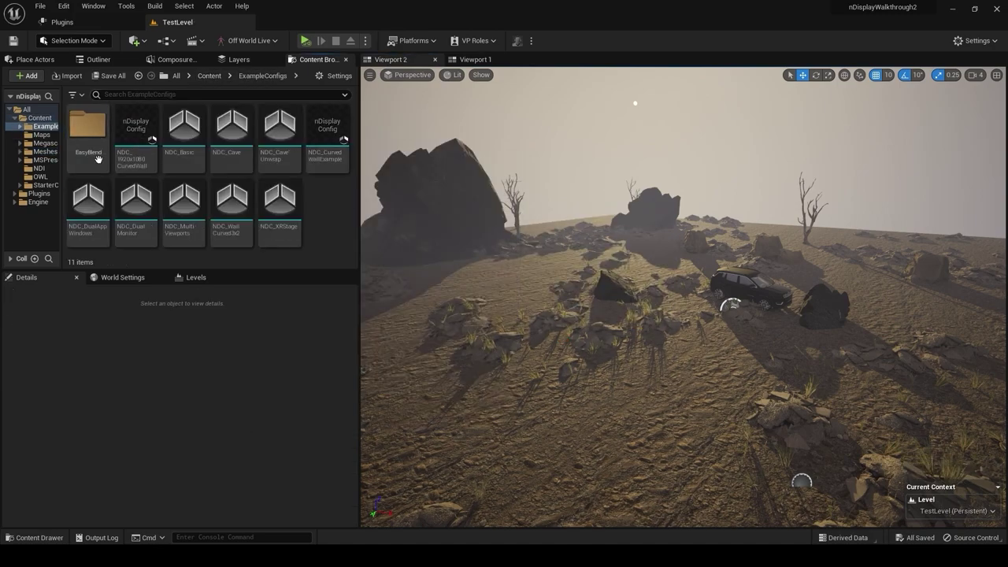
click(328, 160)
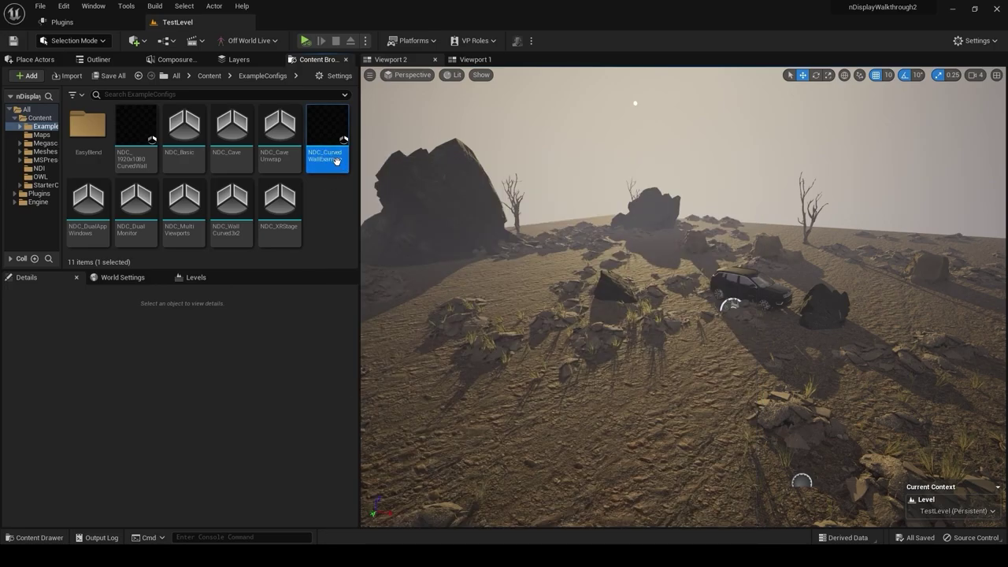
right_click(331, 209)
mouse_move(380, 489)
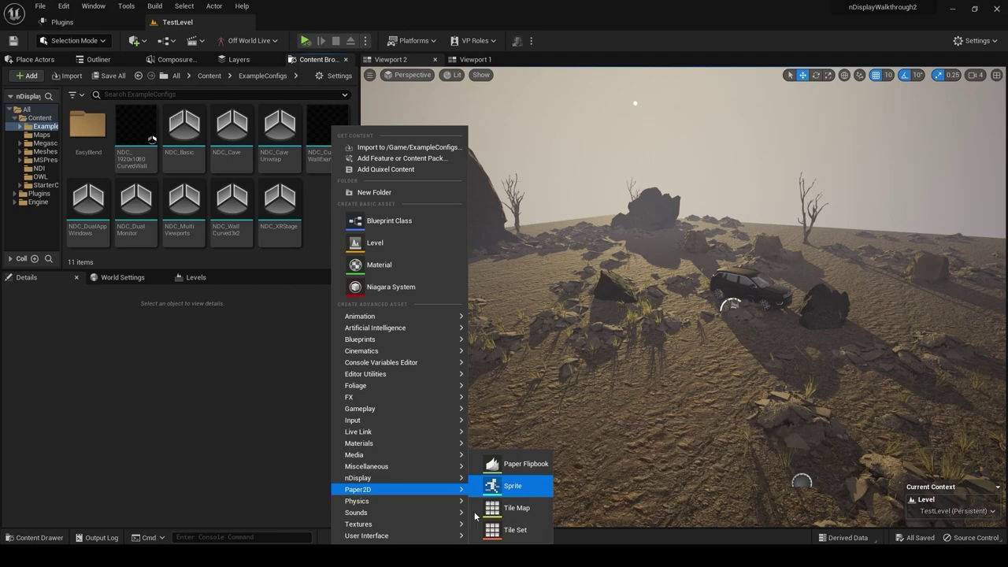
mouse_move(449, 479)
click(514, 488)
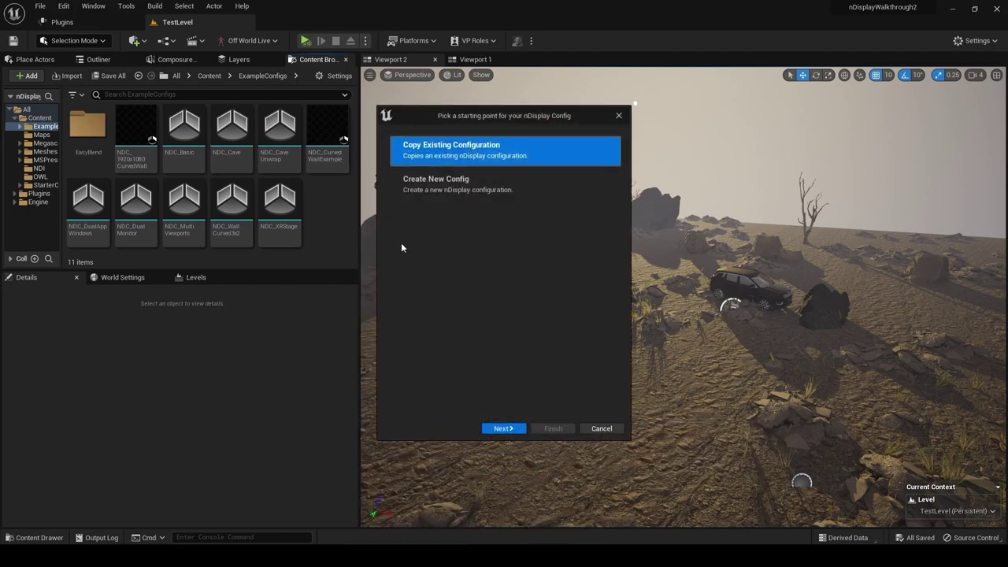
click(488, 181)
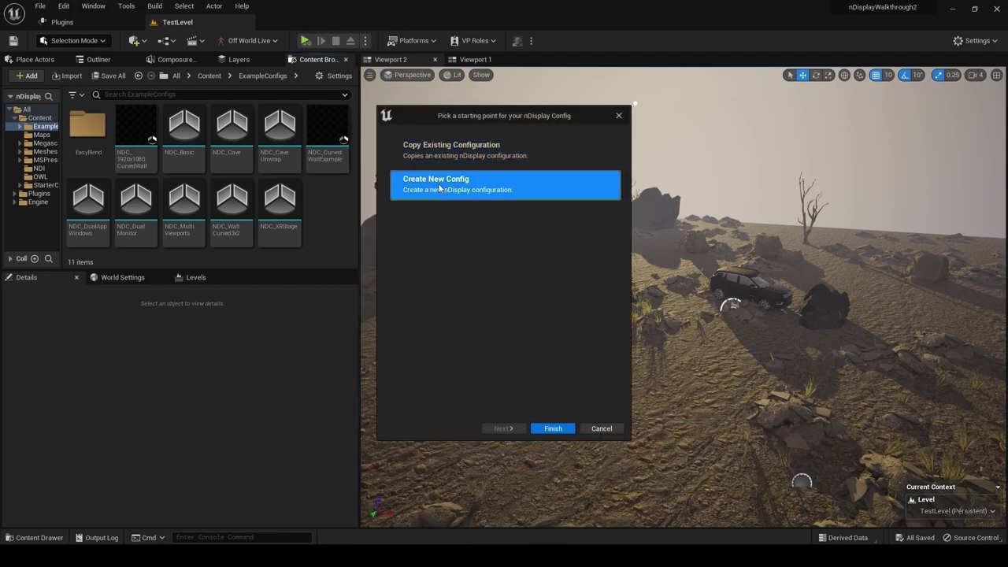
click(553, 429)
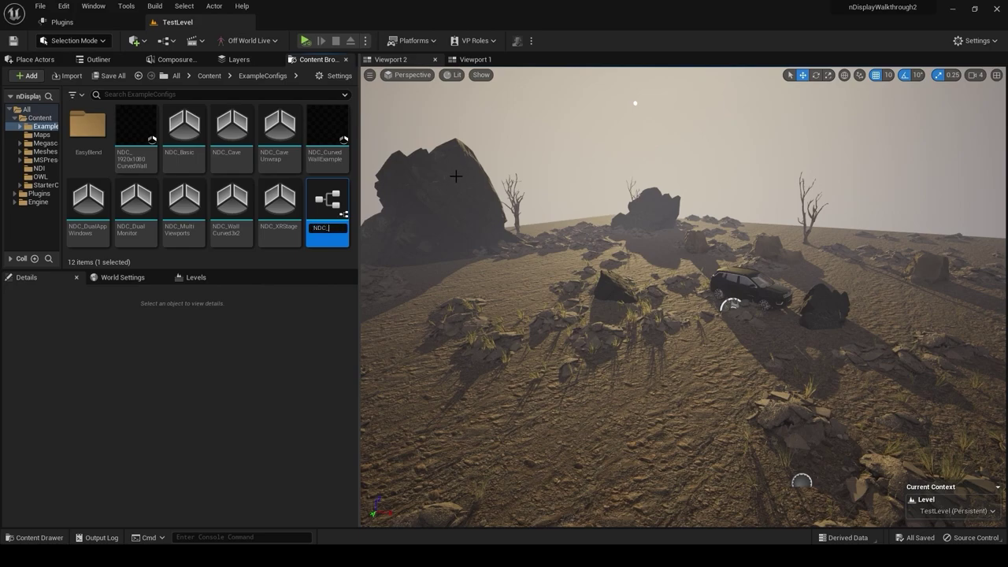
text(NDC_CurvedWall)
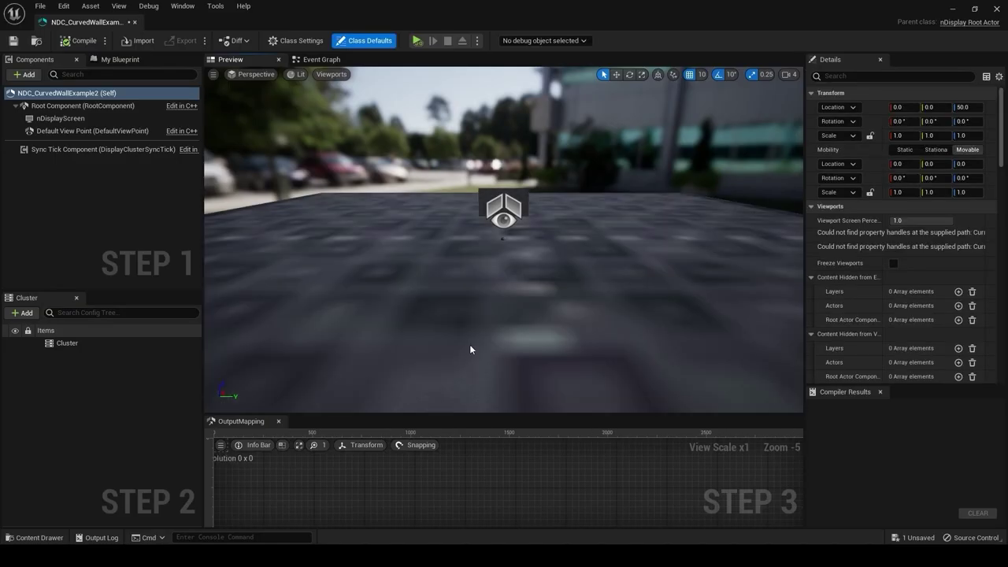
- Inspect the default view point and screen in the configuration's preview, then save and compile the configuration
drag(477, 347, 474, 257)
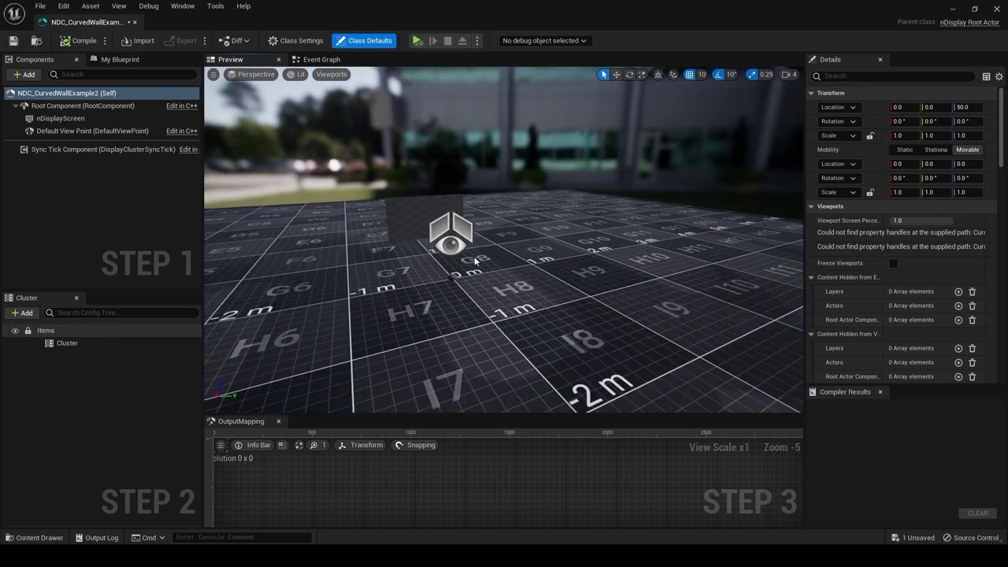
click(458, 243)
mouse_move(500, 289)
right_down()
mouse_move(539, 309)
mouse_move(499, 289)
mouse_move(505, 303)
right_up()
drag(506, 303, 486, 272)
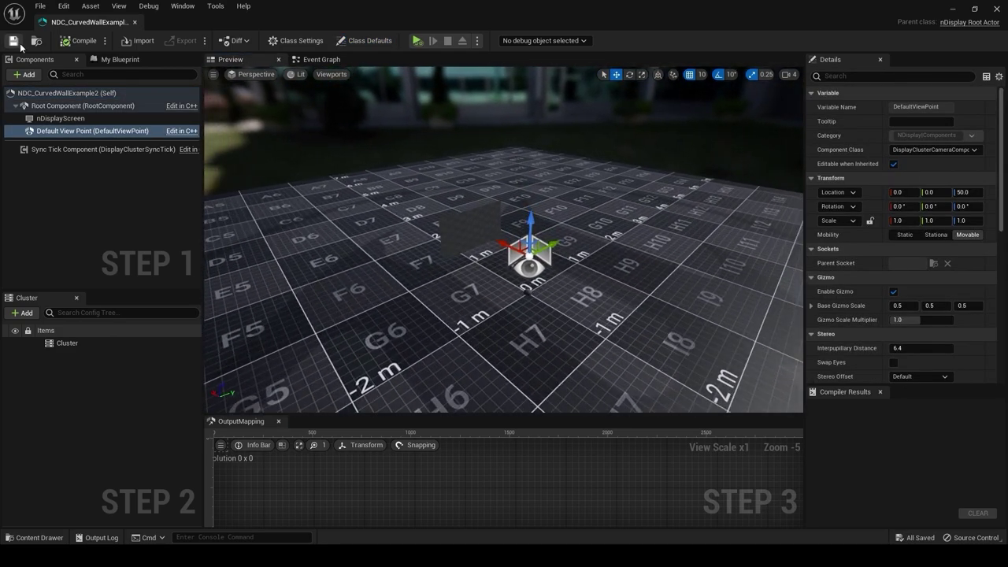
click(78, 40)
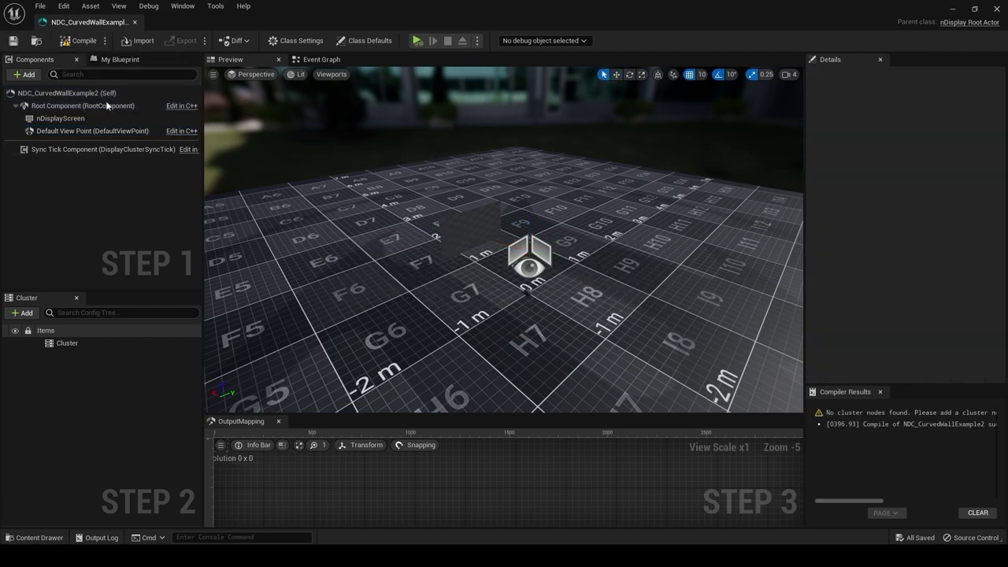
click(79, 40)
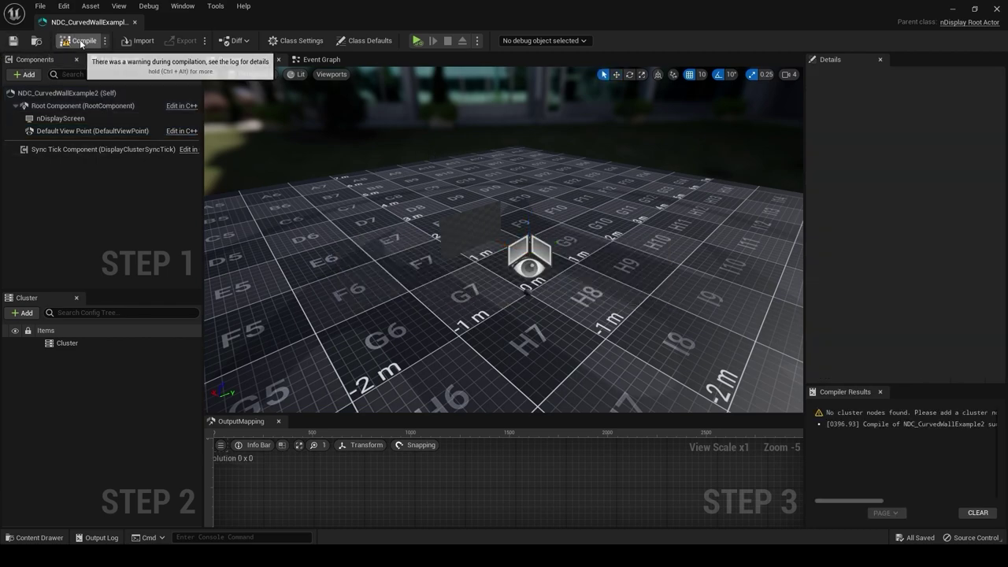
- Try moving the Default View Point along X to -80, then undo the move
click(525, 268)
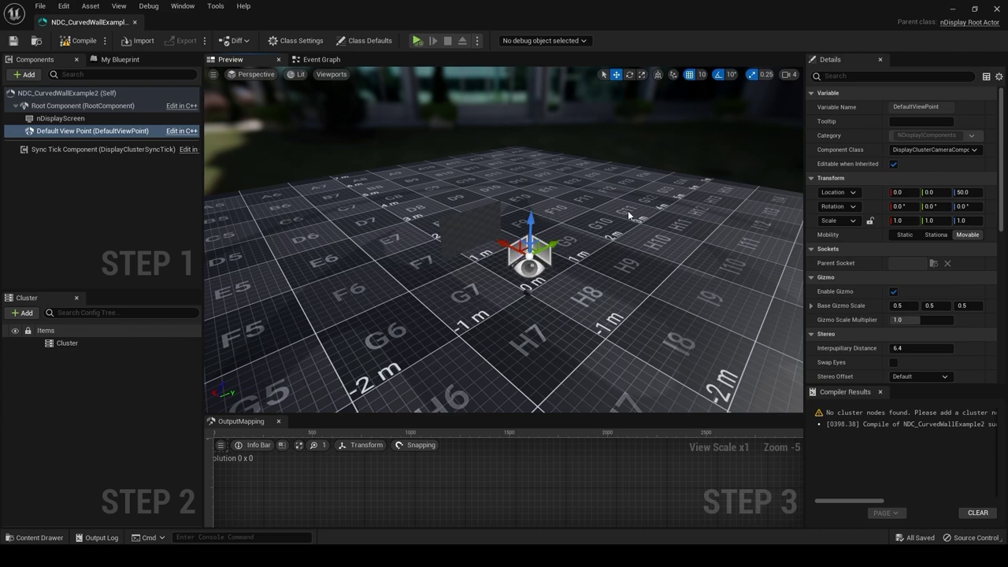
drag(505, 250, 564, 281)
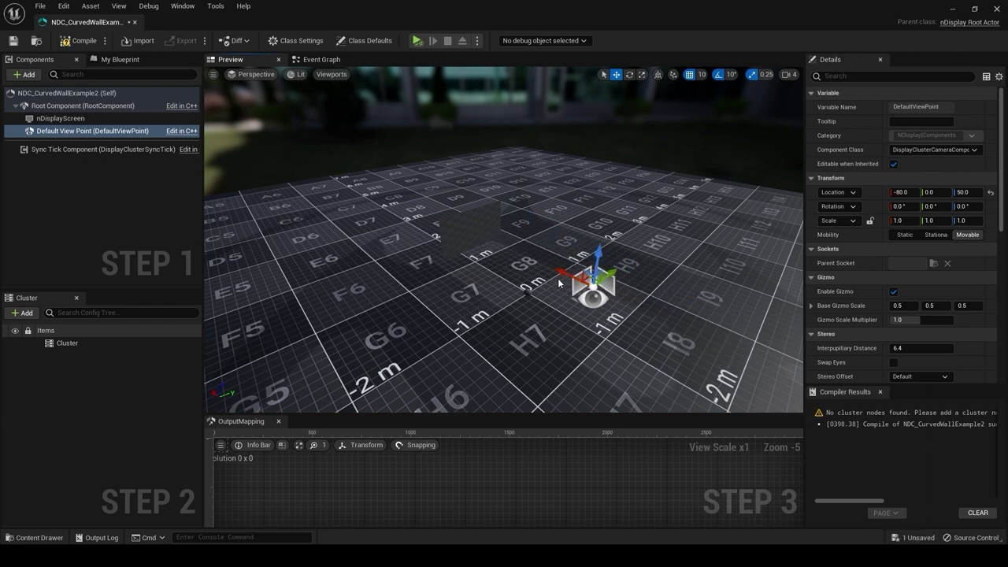
key(ctrl+z)
- Try moving the nDisplayScreen component along X to 150, then undo the move
click(454, 218)
drag(454, 218, 432, 208)
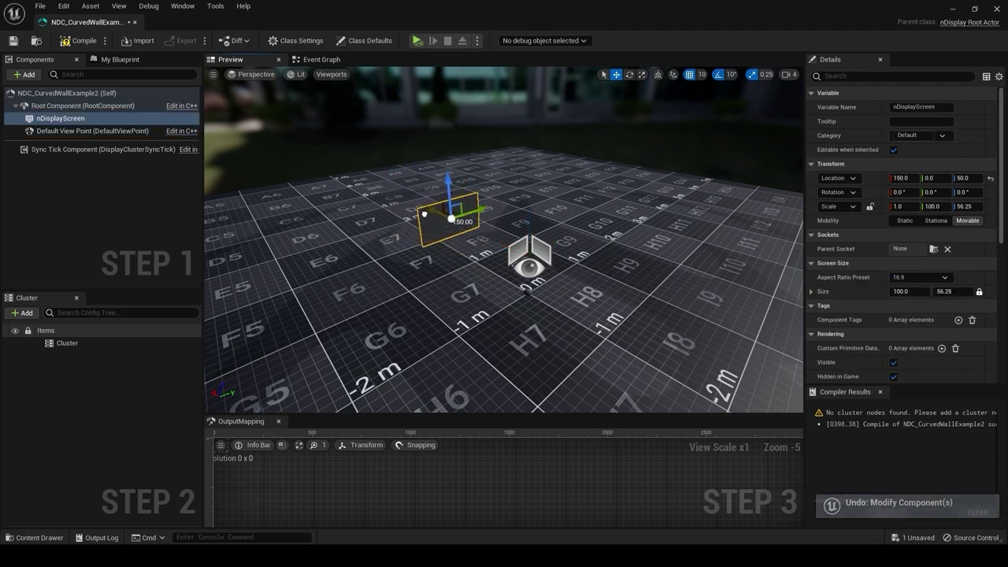
key(ctrl+z)
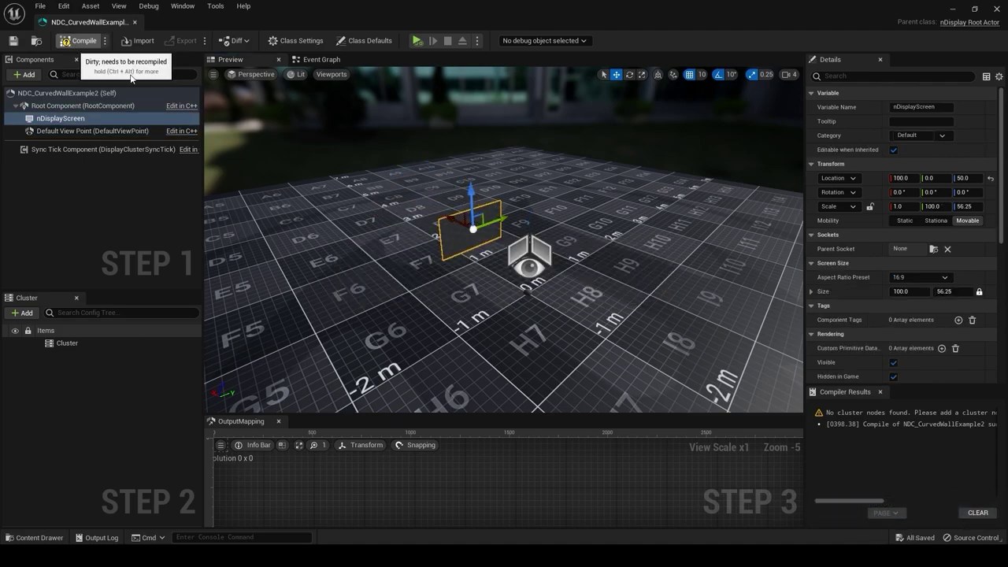
- Delete the nDisplayScreen component from the configuration, then compile and save the asset
drag(510, 326, 585, 187)
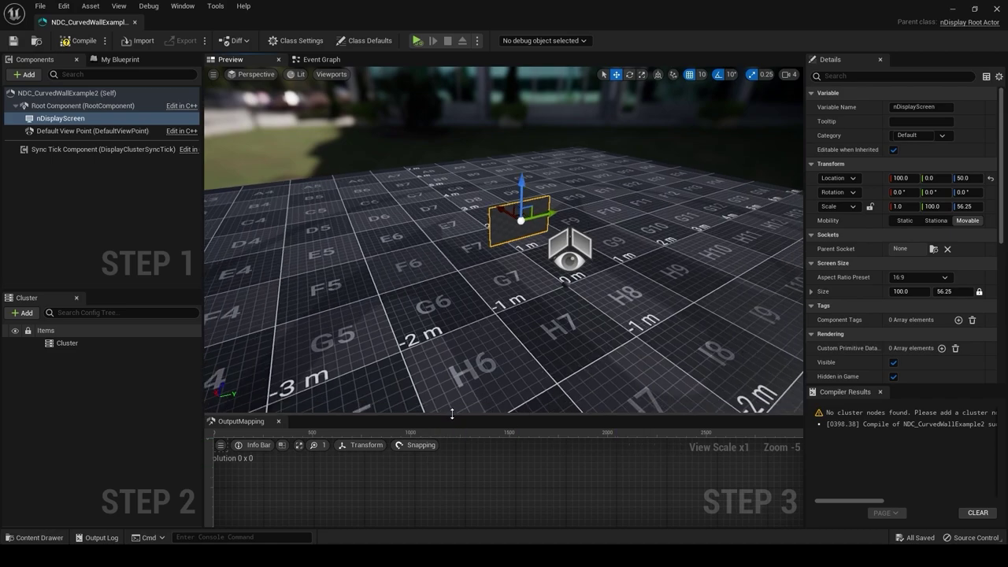
drag(456, 423, 461, 396)
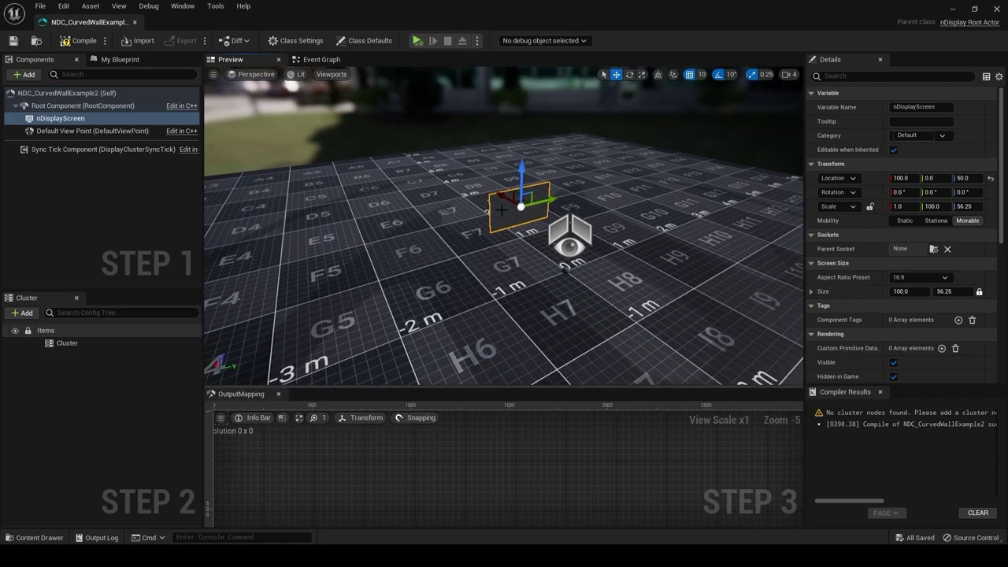
key(Delete)
click(79, 40)
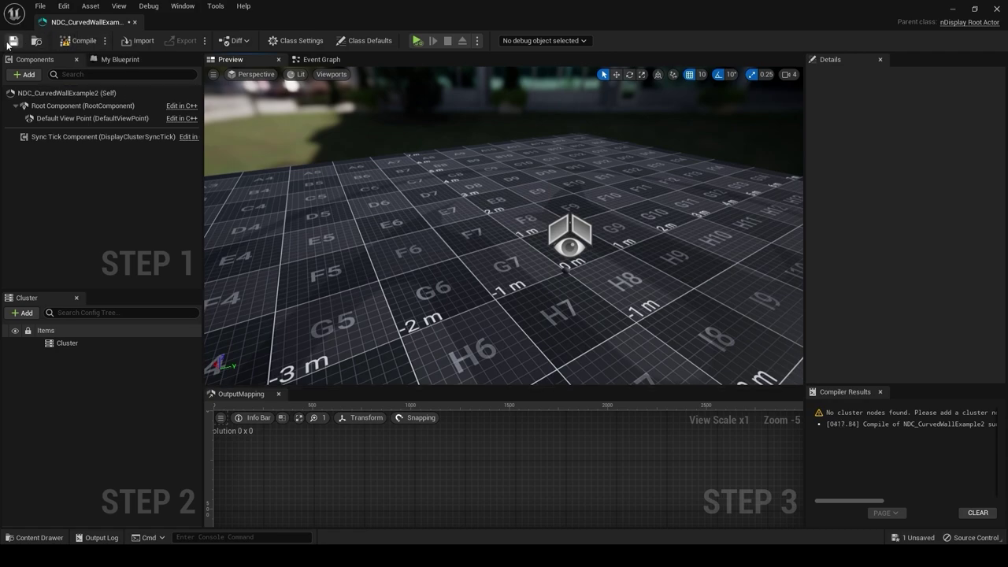
- Add the WallLeft and WallRight curved wall meshes from the Content/Meshes folder to the configuration's components
click(30, 78)
click(178, 189)
key(ctrl+space)
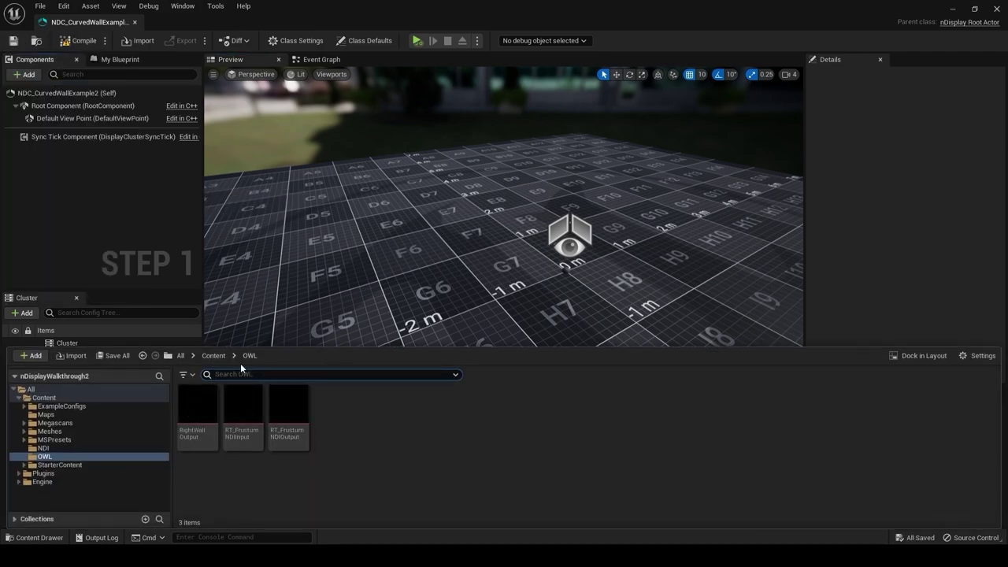
click(213, 355)
click(332, 415)
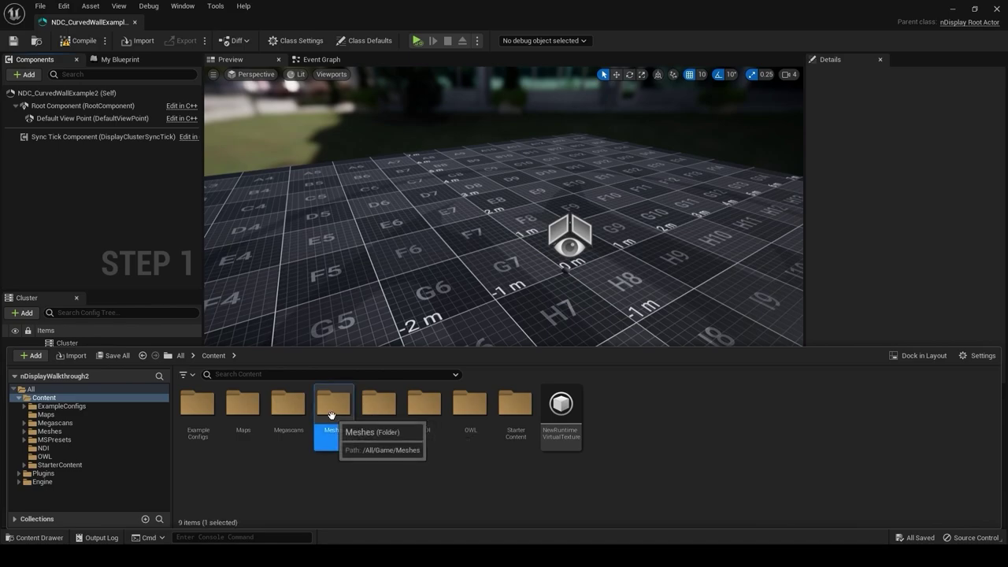
double_click(332, 415)
click(288, 413)
shift+click(334, 413)
drag(334, 413, 48, 93)
- Select both curved wall meshes in the preview and rotate them together 180° about Z
mouse_move(486, 250)
right_down()
mouse_move(441, 253)
mouse_move(486, 250)
right_up()
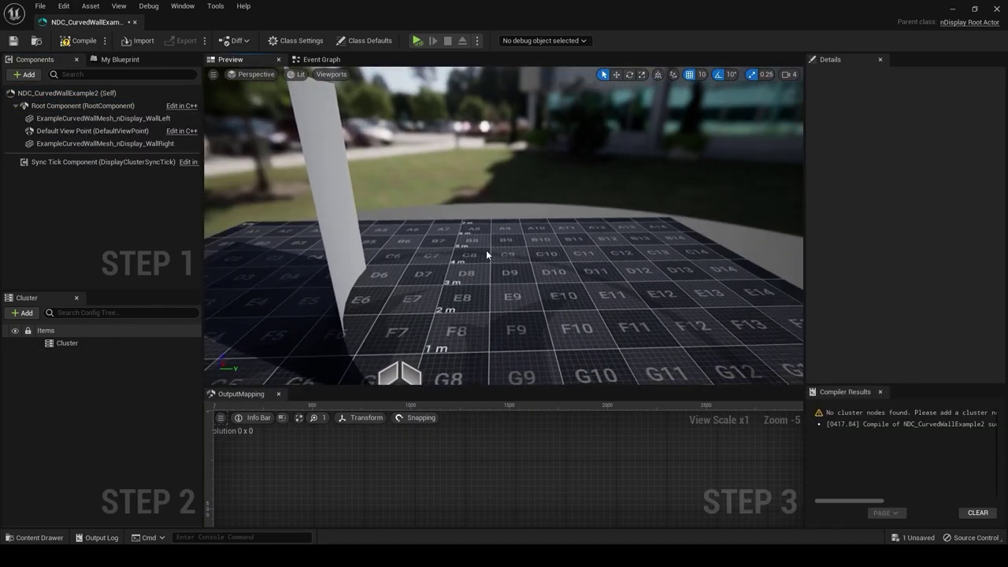
drag(486, 250, 448, 244)
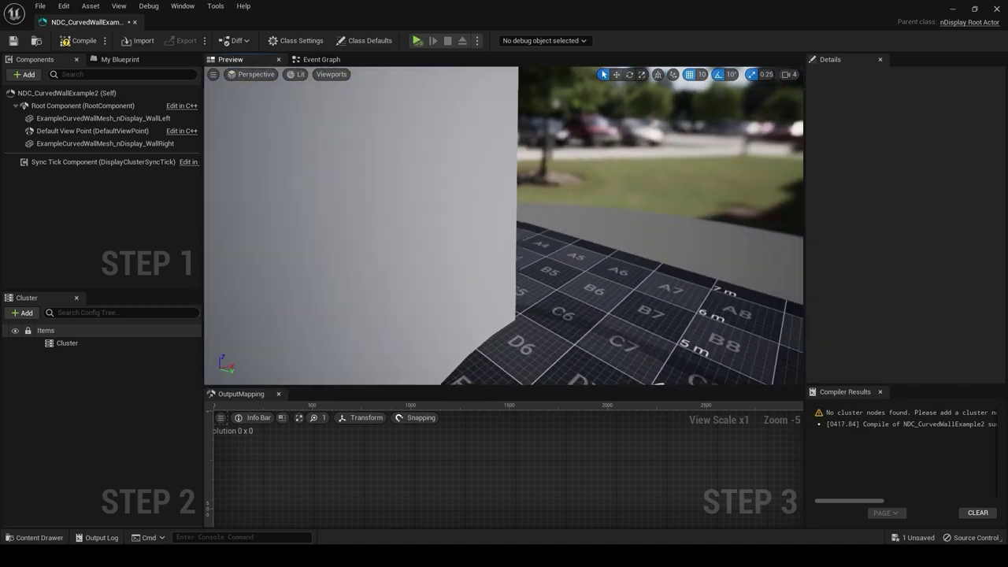
right_drag(318, 130, 291, 169)
click(317, 130)
alt+drag(318, 130, 428, 191)
ctrl+click(458, 164)
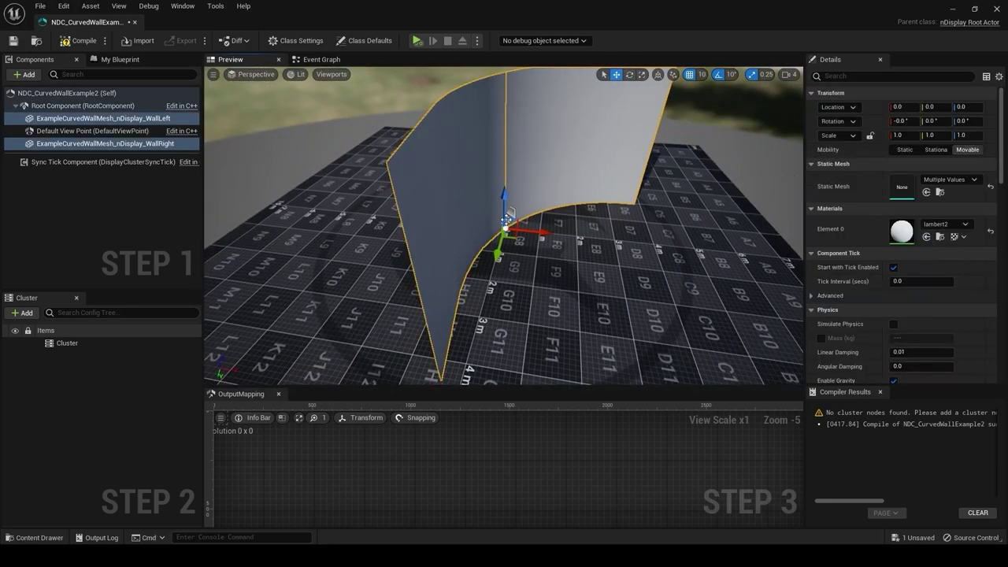
alt+drag(564, 306, 622, 343)
key(e)
drag(508, 245, 495, 254)
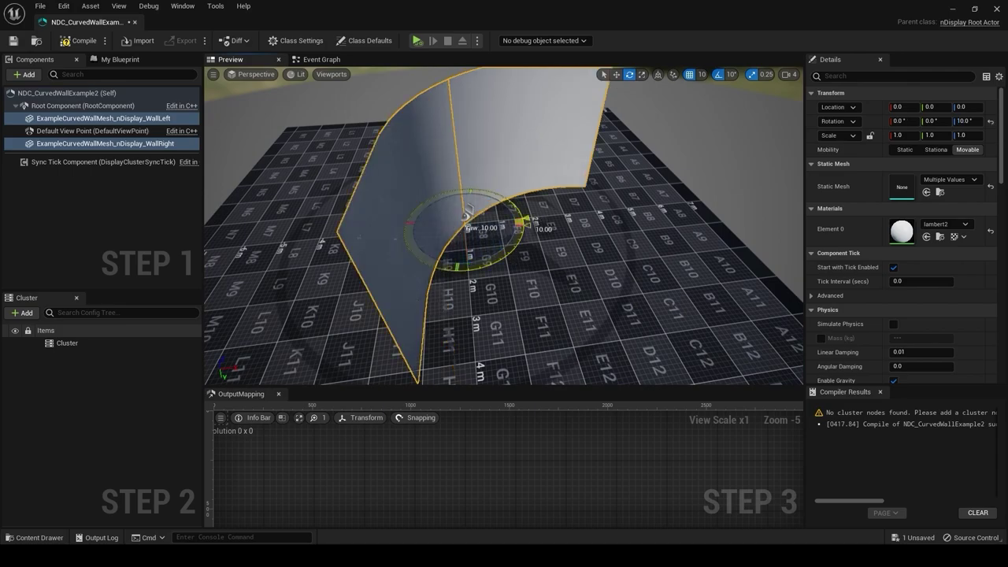
drag(524, 225, 407, 223)
- Move both wall meshes to about X 610 and Y 500, then compile and save the configuration
alt+drag(626, 248, 677, 254)
key(w)
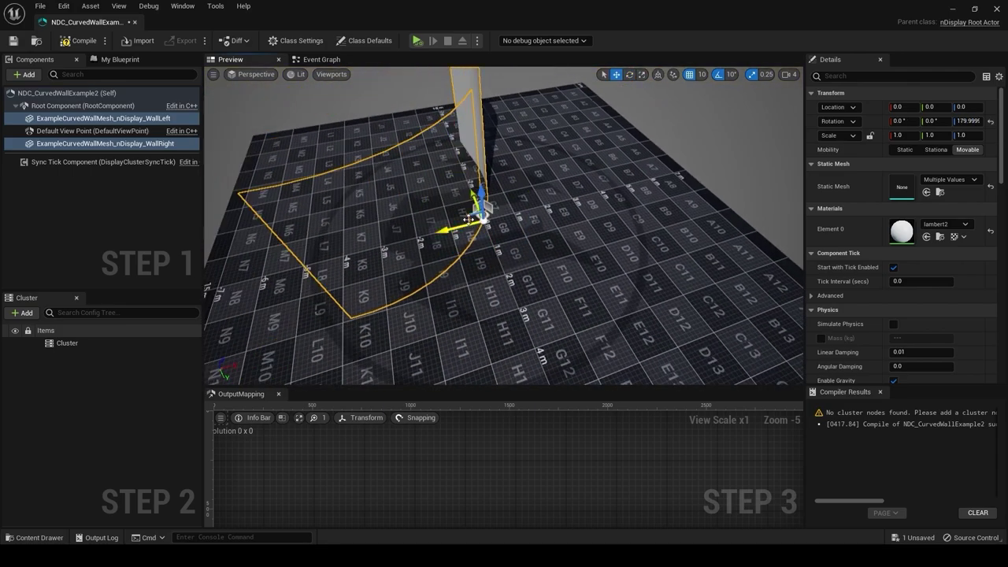
drag(468, 219, 794, 348)
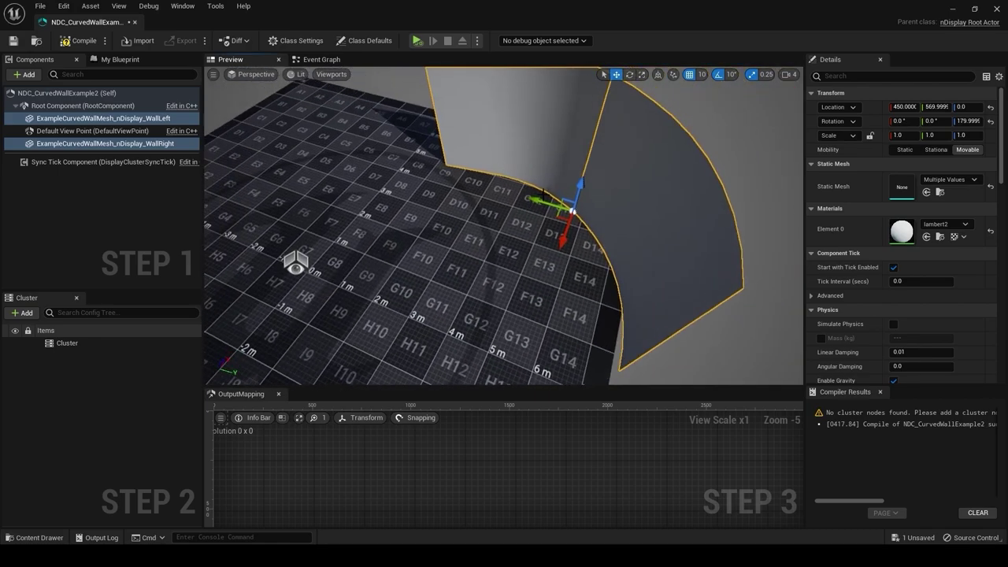
drag(563, 215, 547, 173)
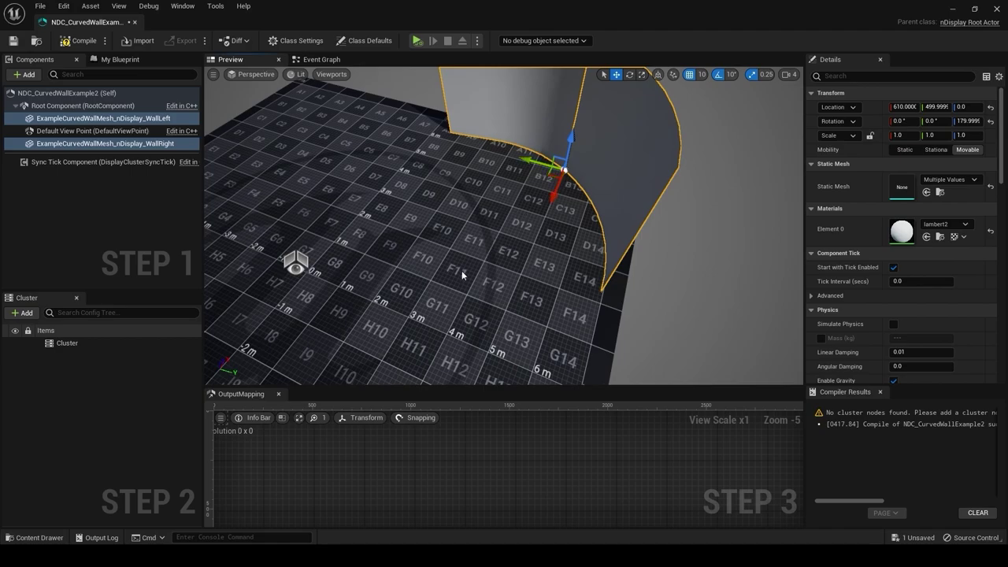
key(f)
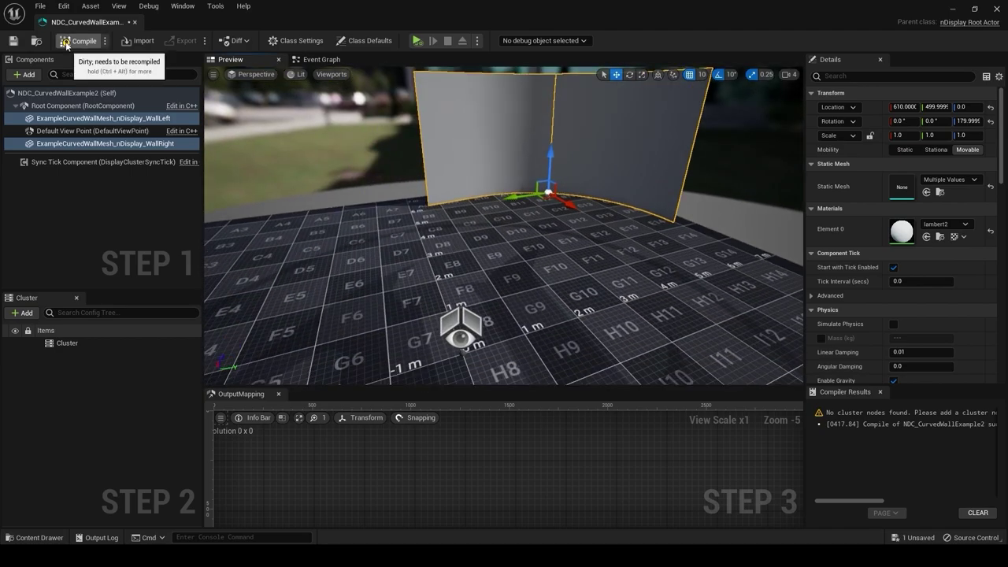
click(79, 40)
click(7, 42)
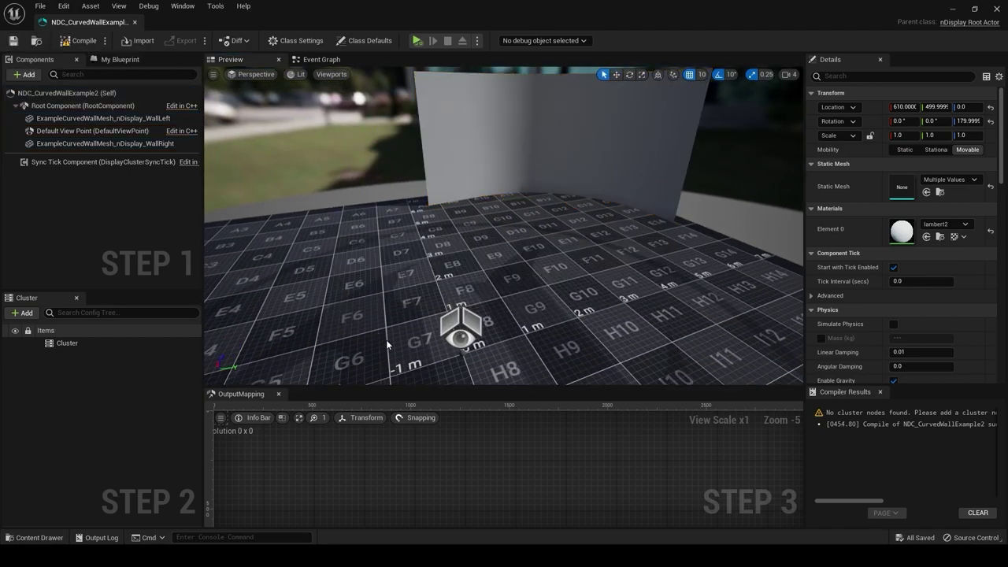
- Add cluster node Node_0 at 127.0.0.1 with the Full HD (1,920 x 1,080) preset, fullscreen enabled and the window size ratio locked
click(71, 344)
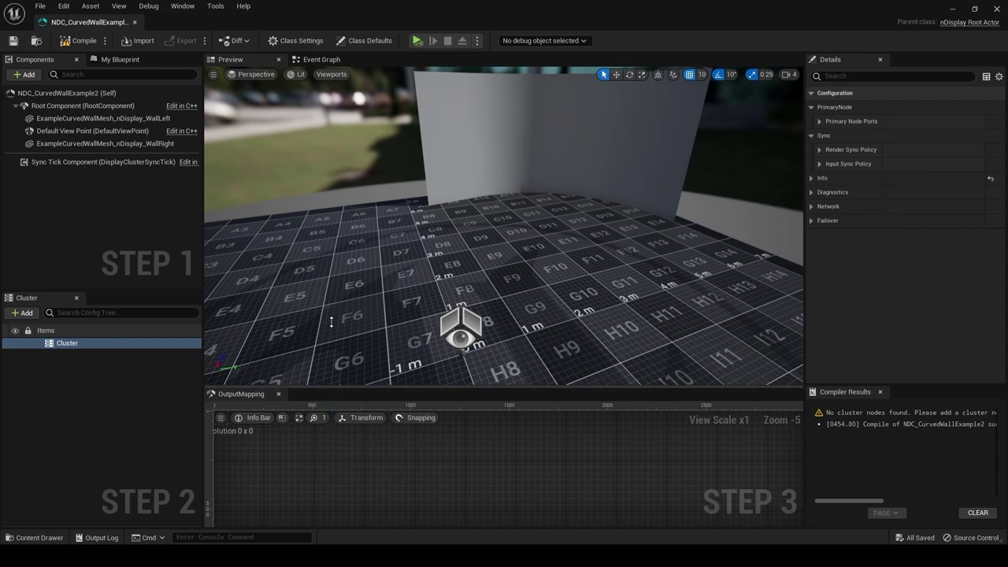
drag(330, 386, 331, 380)
right_drag(530, 263, 519, 239)
drag(552, 260, 550, 292)
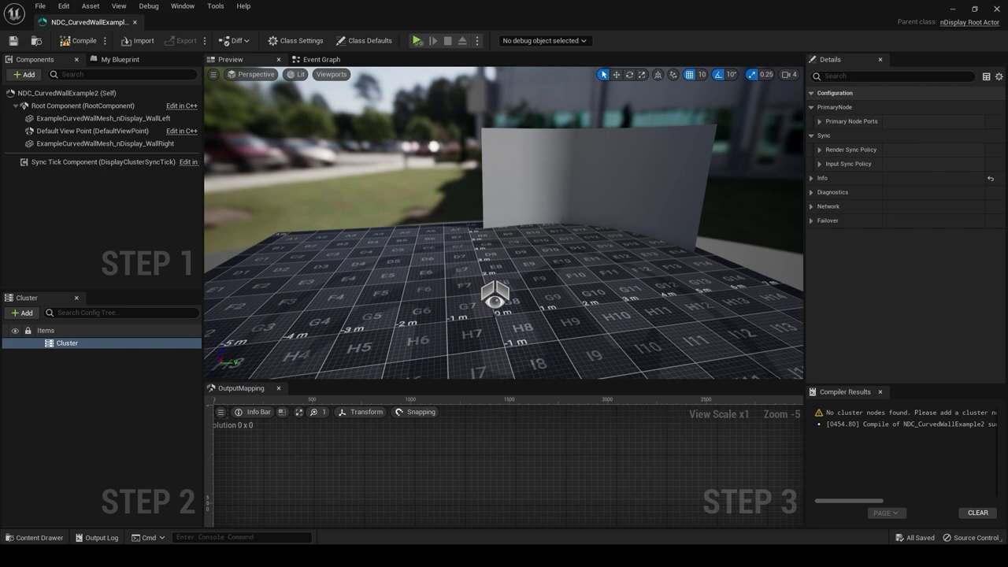
right_click(75, 344)
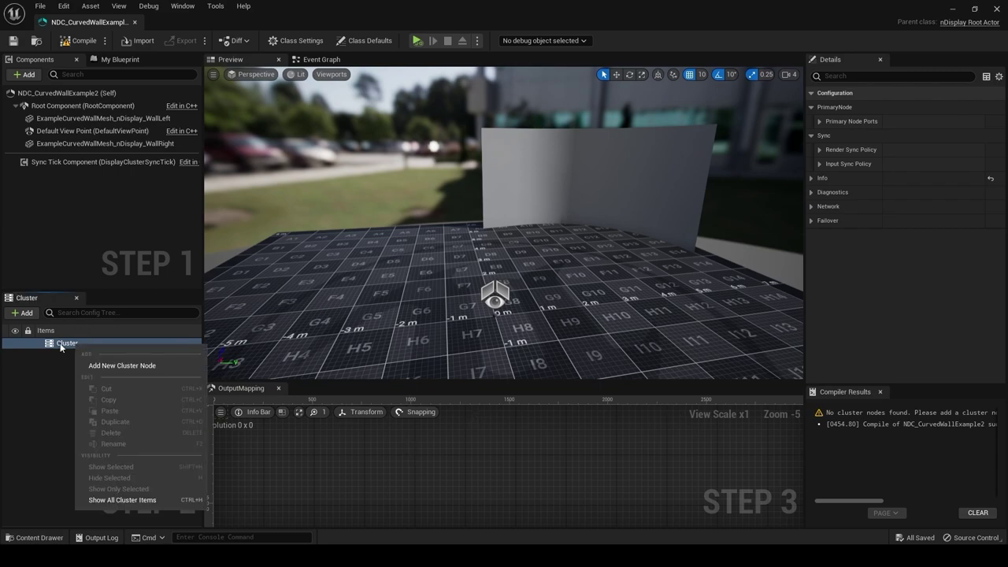
click(125, 368)
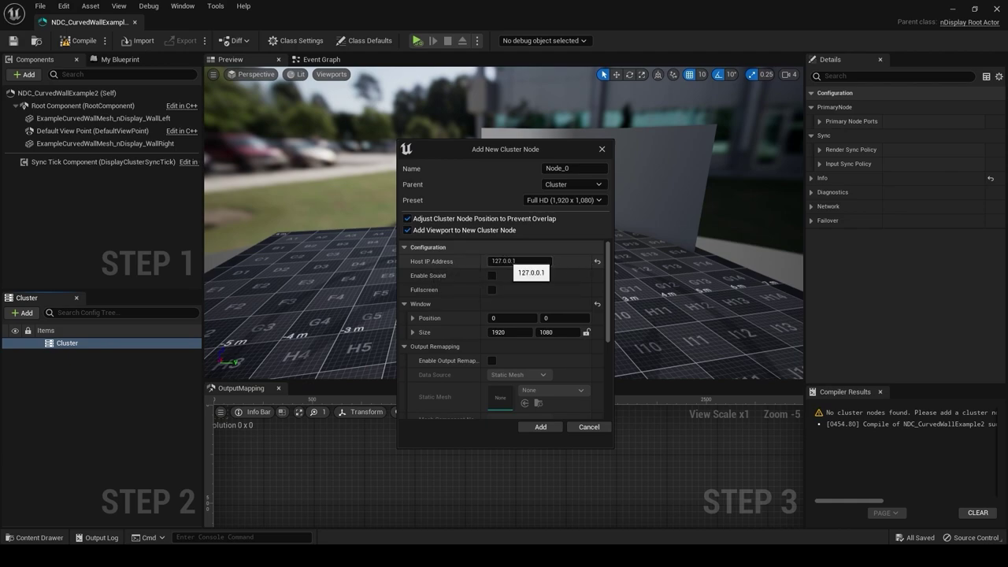
click(559, 200)
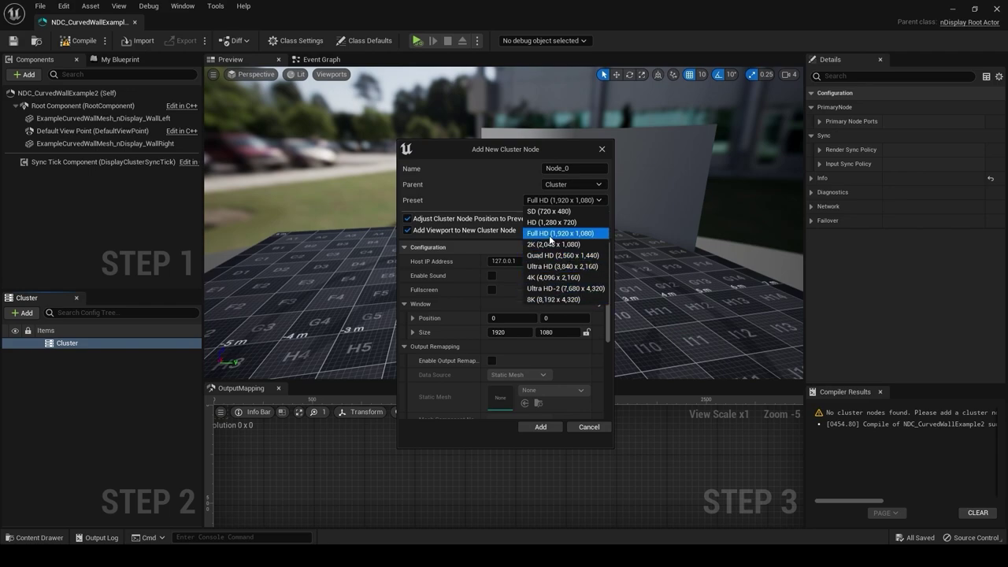
click(551, 234)
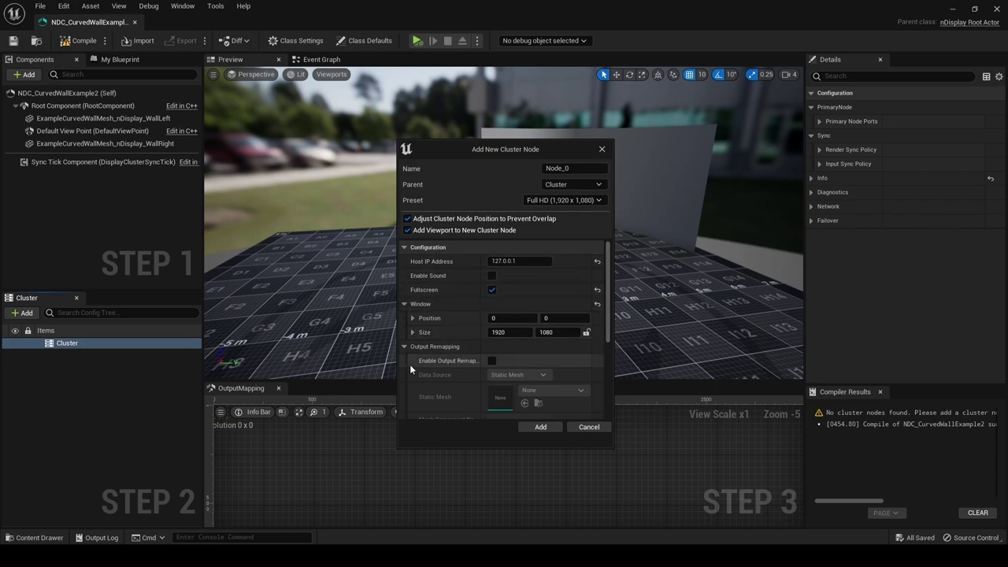
click(585, 333)
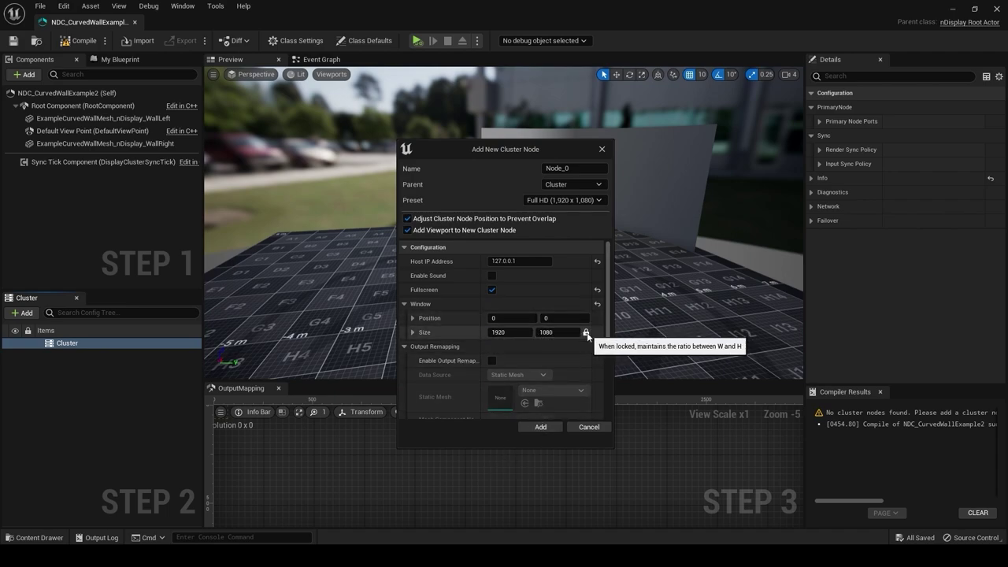
click(412, 333)
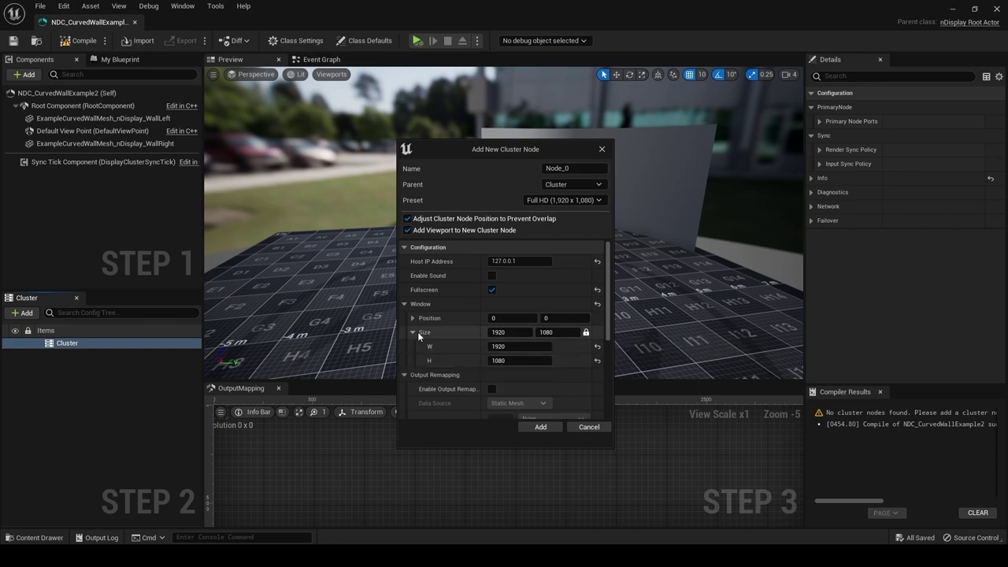
click(413, 332)
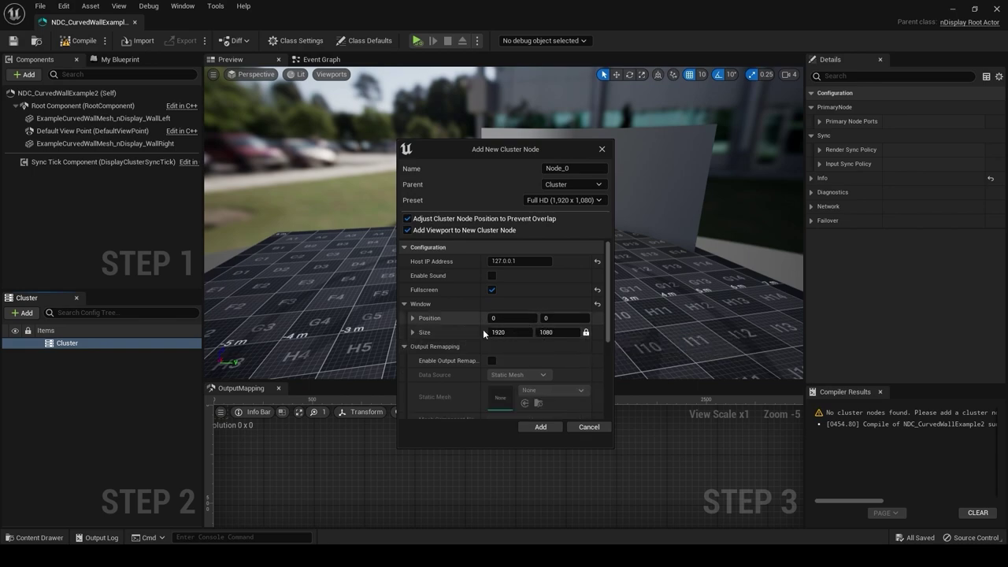
click(542, 426)
- Examine how the host, its primary node and the VP_0 viewport are laid out in the output mapping
drag(543, 383, 544, 247)
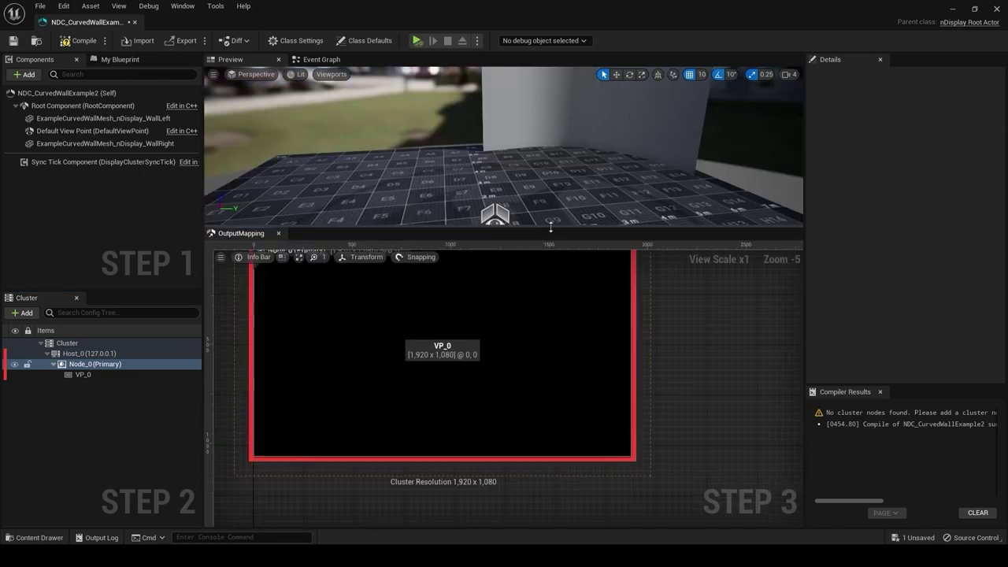
scroll(441, 338, down, 2)
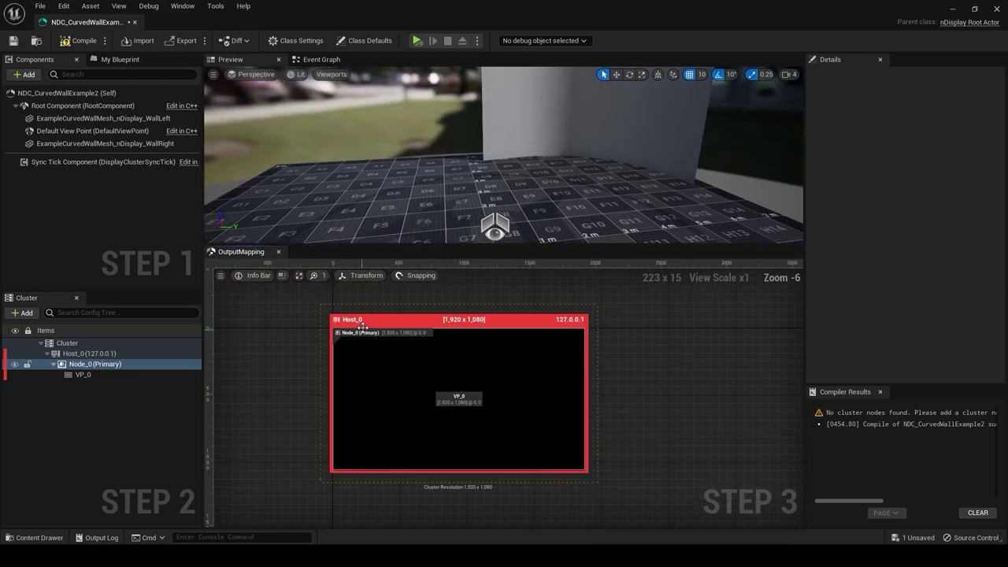
click(338, 320)
scroll(338, 319, up, 1)
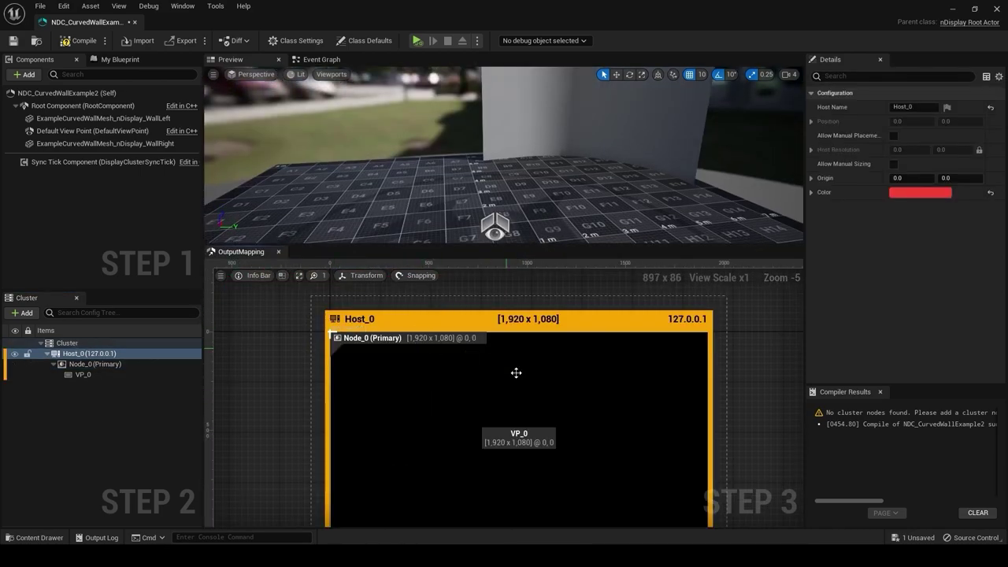
right_drag(584, 383, 503, 365)
click(90, 364)
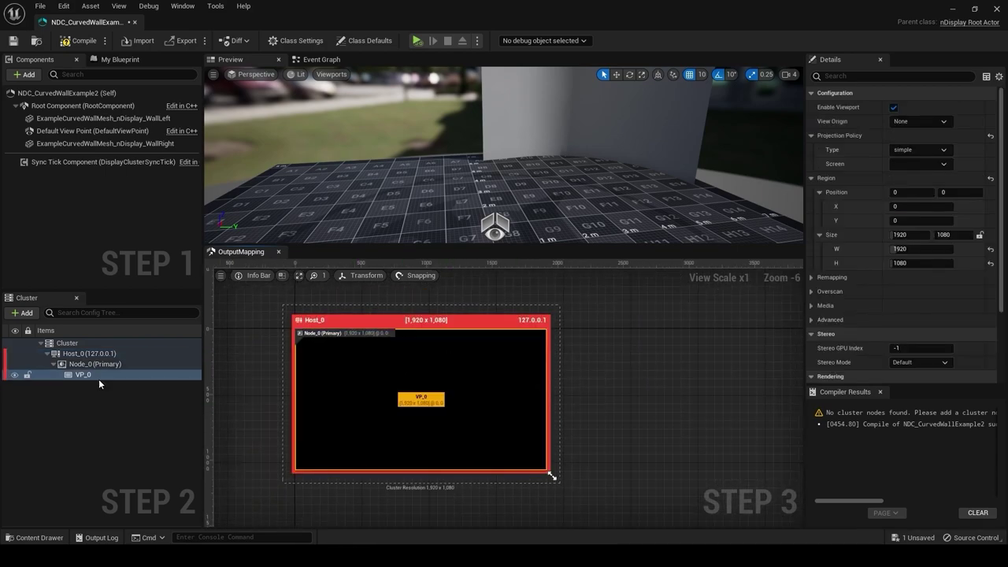
- Try enlarging Node_0's window to about 2714 x 1526 in the output mapping, then undo the resize
drag(553, 472, 653, 516)
right_drag(598, 408, 592, 367)
drag(648, 478, 639, 471)
click(917, 181)
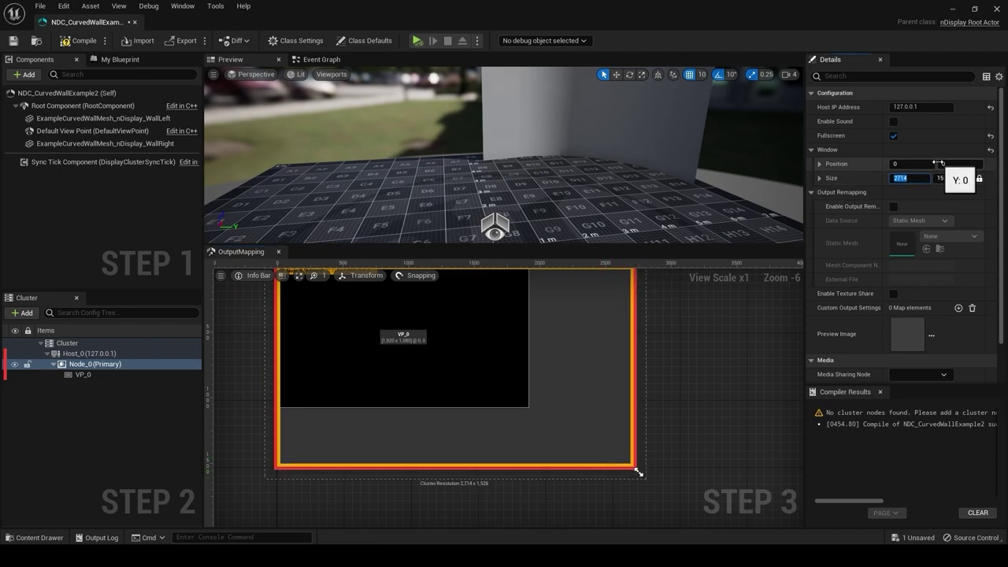
click(710, 352)
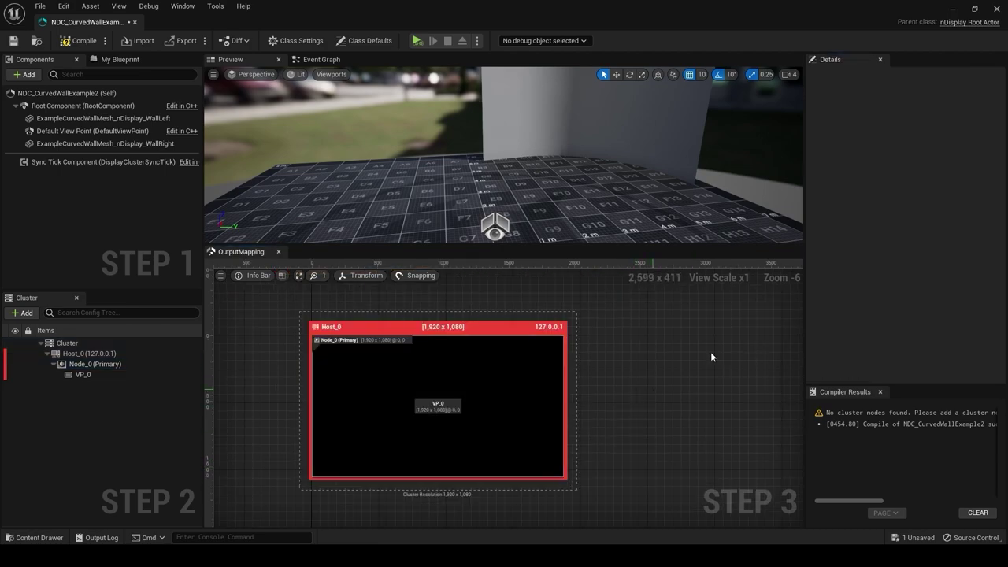
- Set VP_0's projection policy type to Mesh and assign the ExampleCurvedWallMesh_nDisplay_WallLeft mesh
click(472, 367)
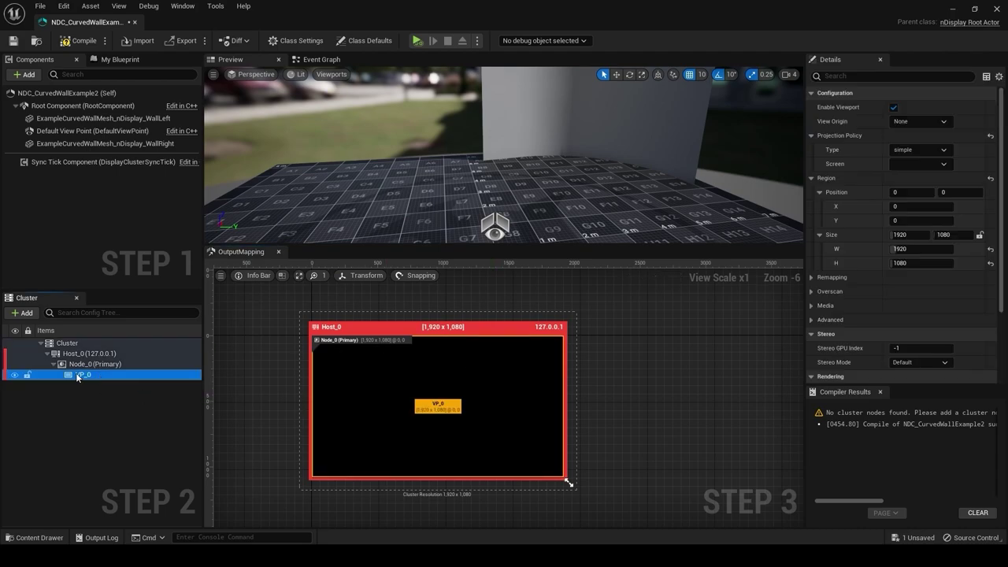
right_click(79, 378)
key(Escape)
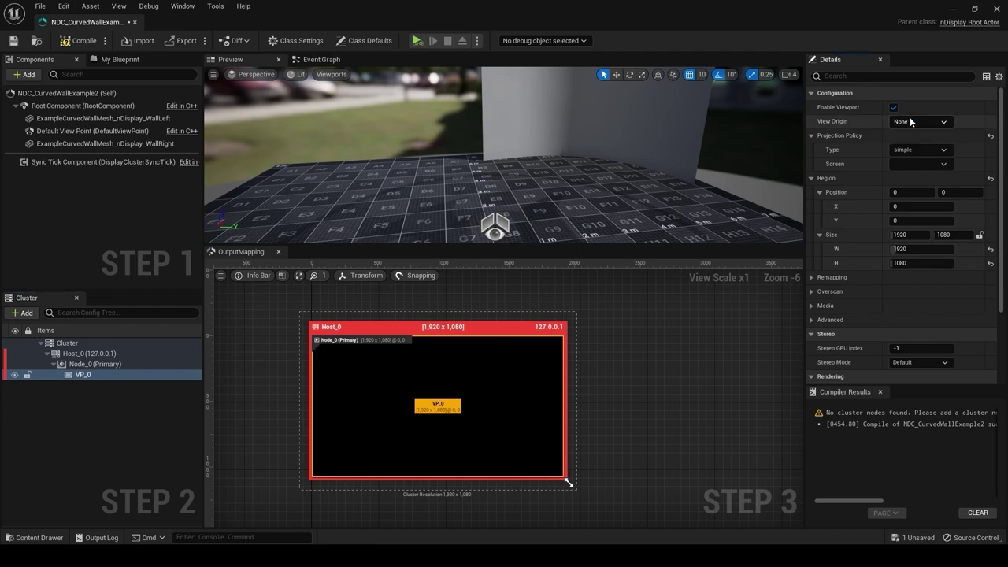
click(906, 151)
click(913, 191)
click(920, 164)
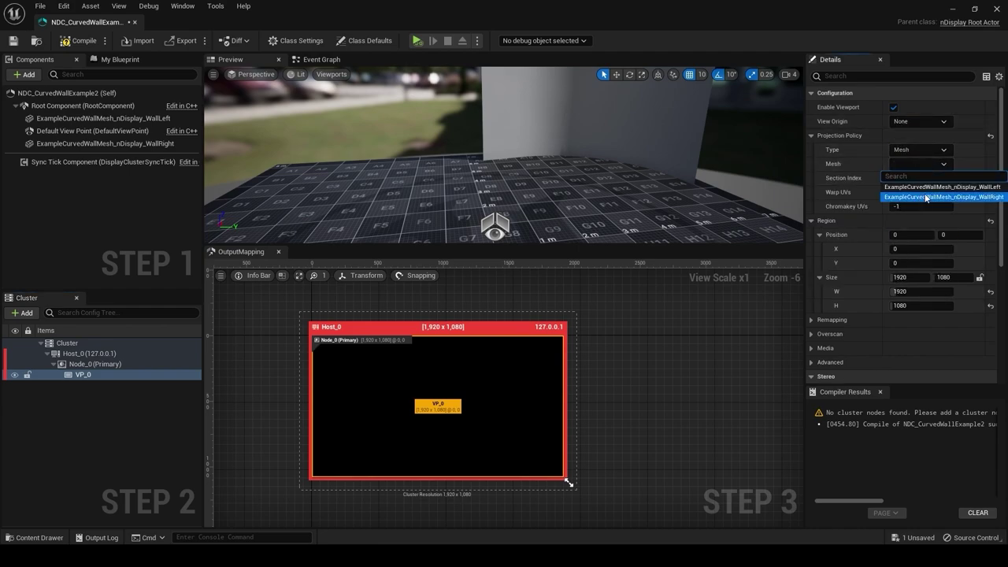
click(941, 187)
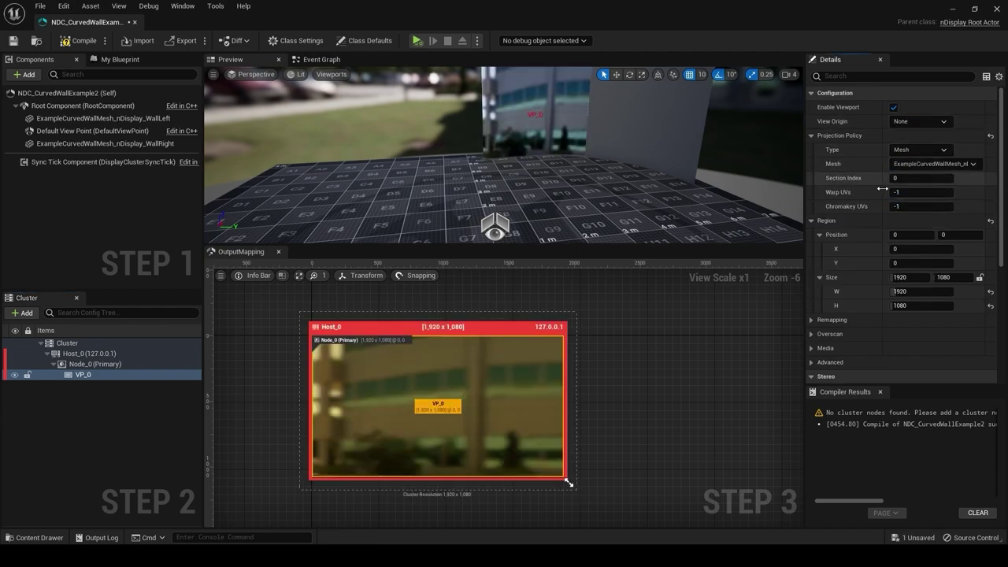
- Set VP_0's region size to 960 x 540 by halving both the width and the height
click(910, 280)
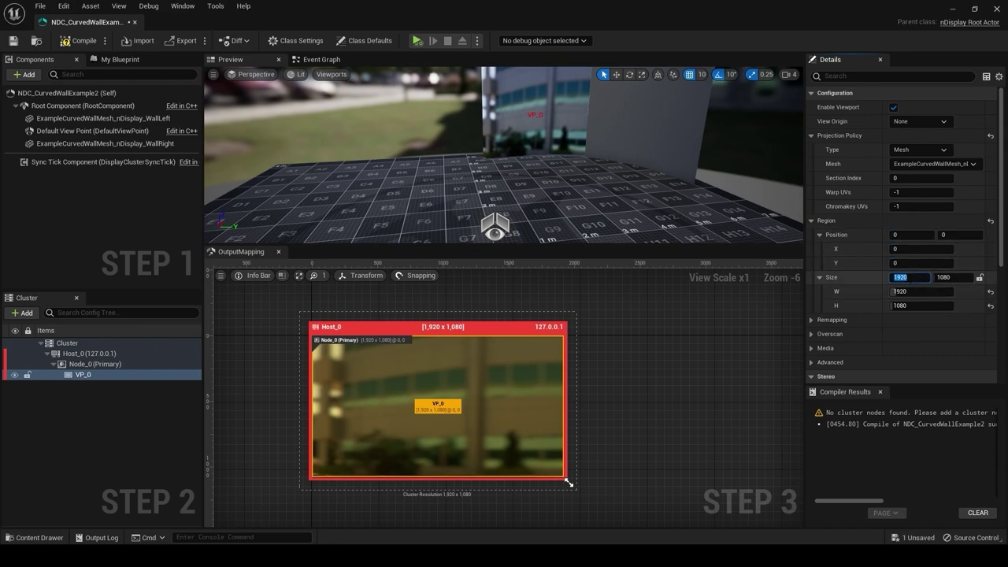
click(918, 277)
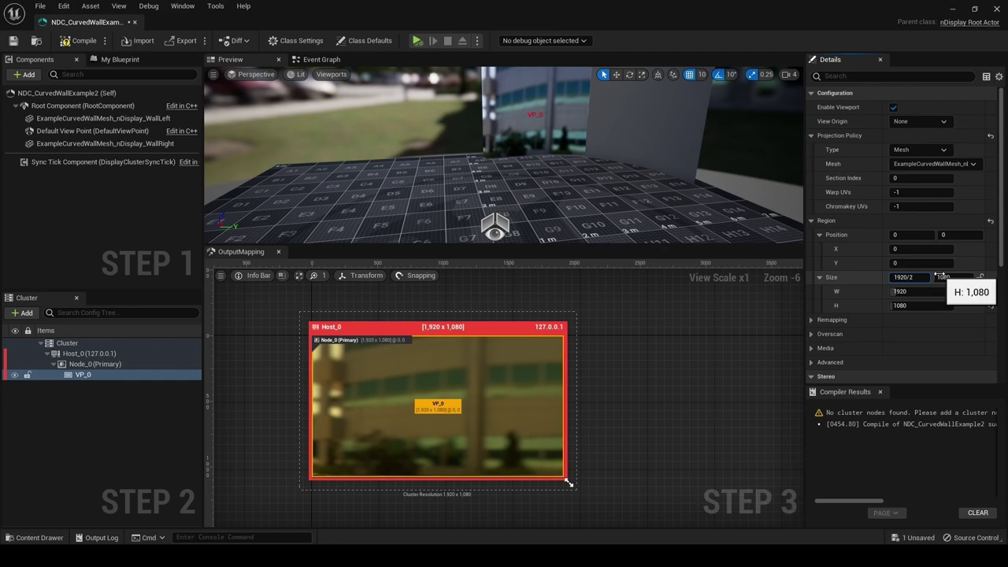
click(939, 276)
text(/2)
key(Return)
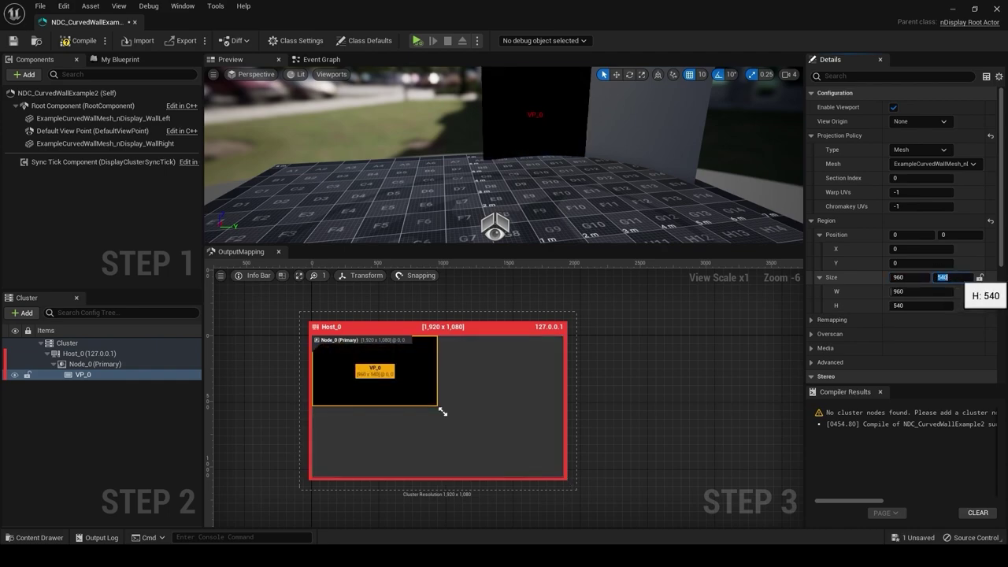
- With VP_0's size ratio locked, set the viewport's width to half of 1920 so its size becomes 960 x 541
click(495, 412)
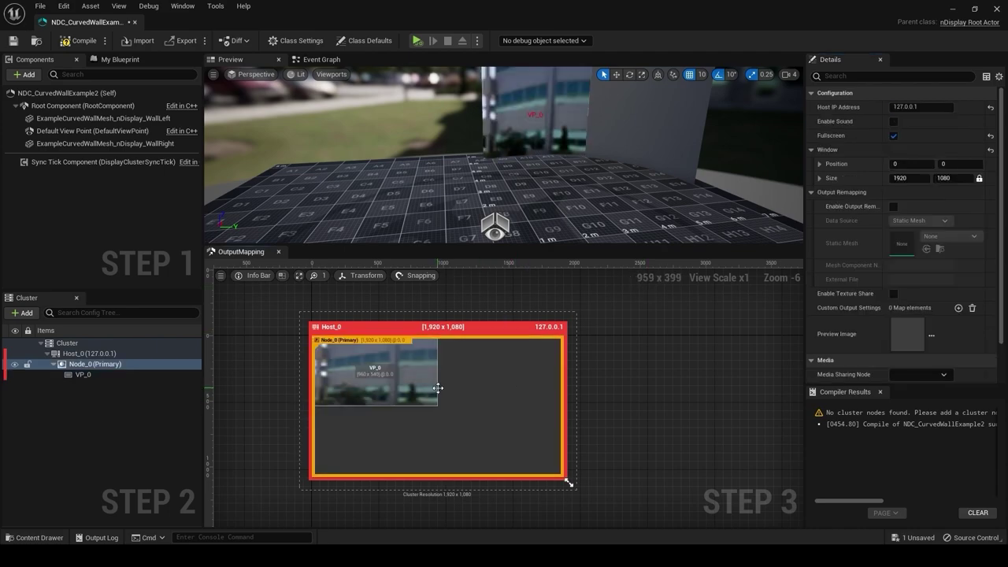
click(441, 408)
mouse_move(441, 407)
mouse_down()
mouse_move(480, 434)
mouse_move(430, 399)
mouse_move(433, 406)
mouse_up()
text(1920)
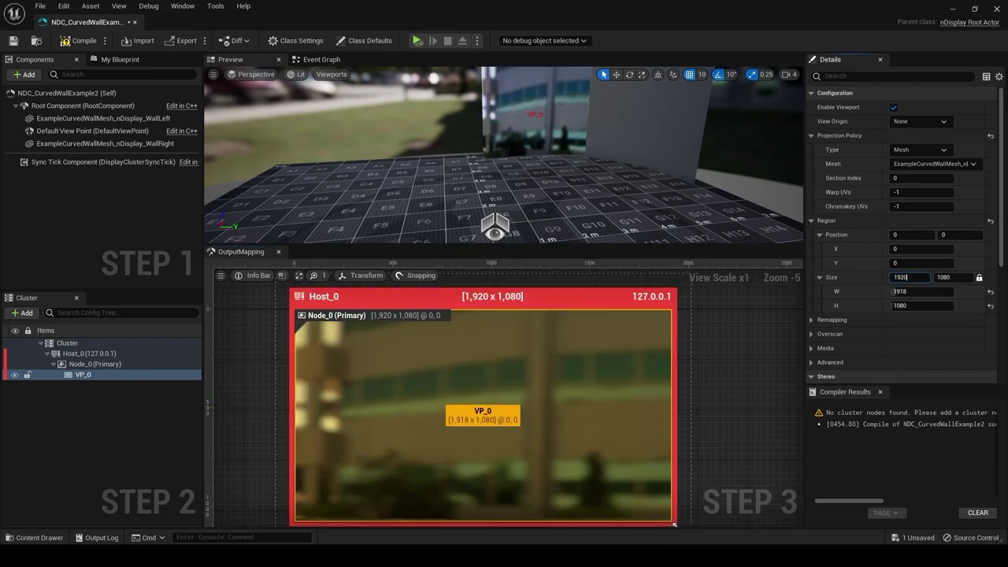
text(/2)
key(Return)
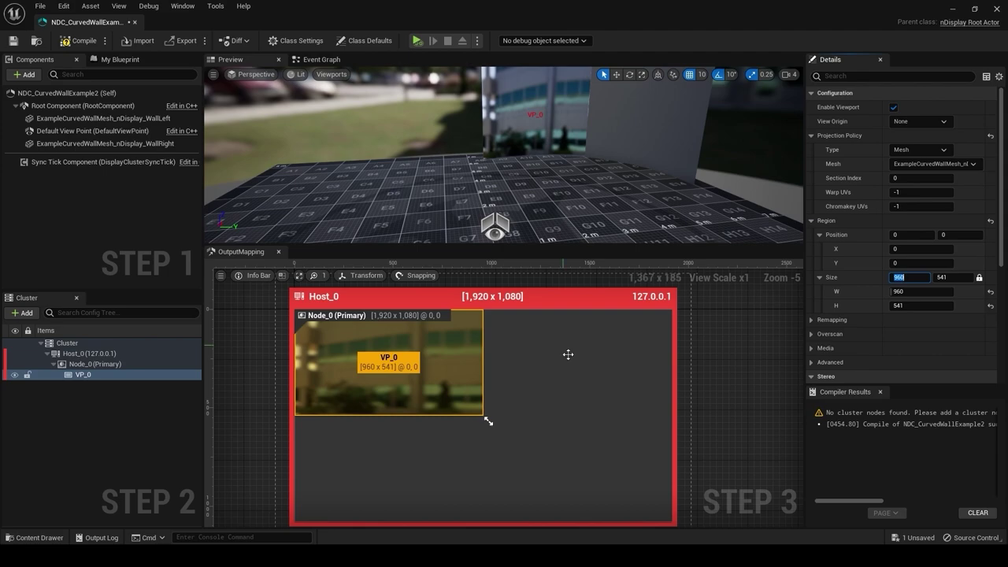
click(739, 346)
scroll(453, 384, down, 2)
click(453, 384)
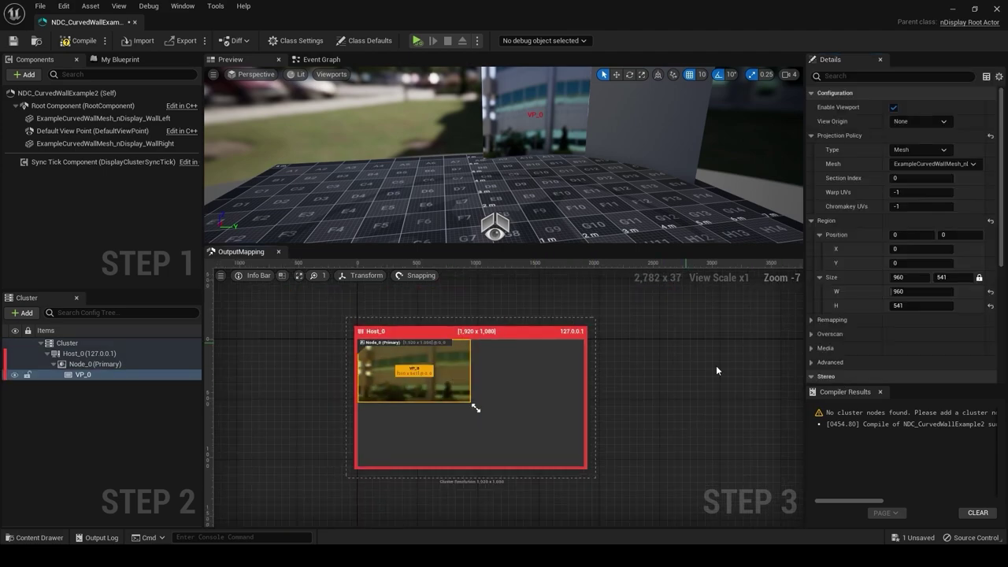
scroll(460, 430, up, 2)
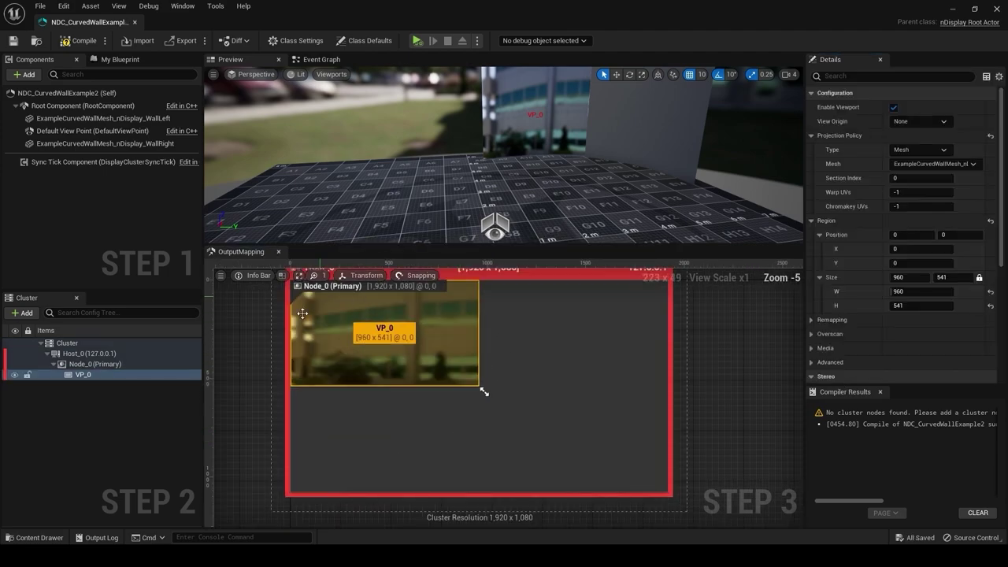
right_drag(529, 329, 514, 344)
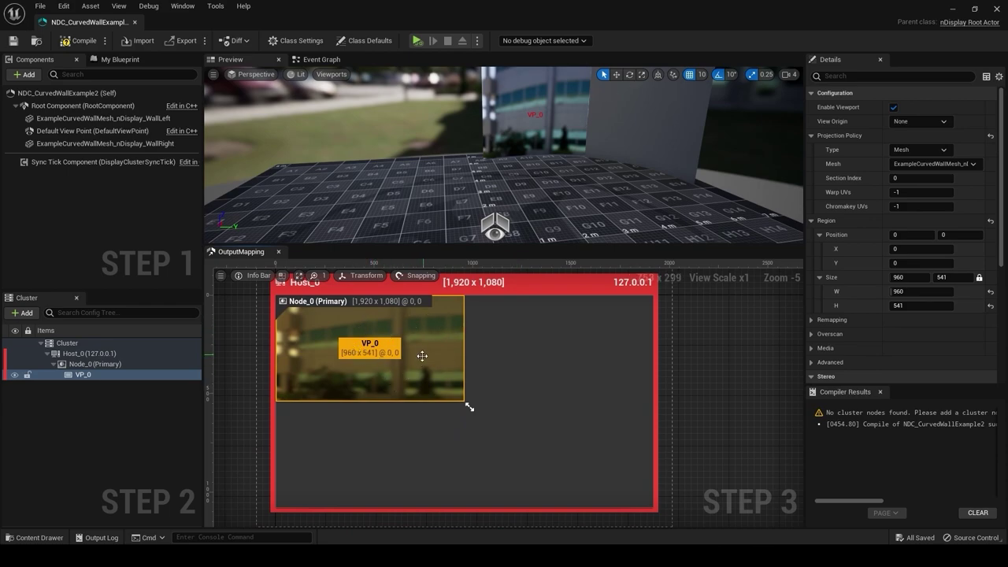
- Begin a new viewport VP_1 under Node_0, keeping the Full HD (1,920 x 1,080) preset
click(358, 436)
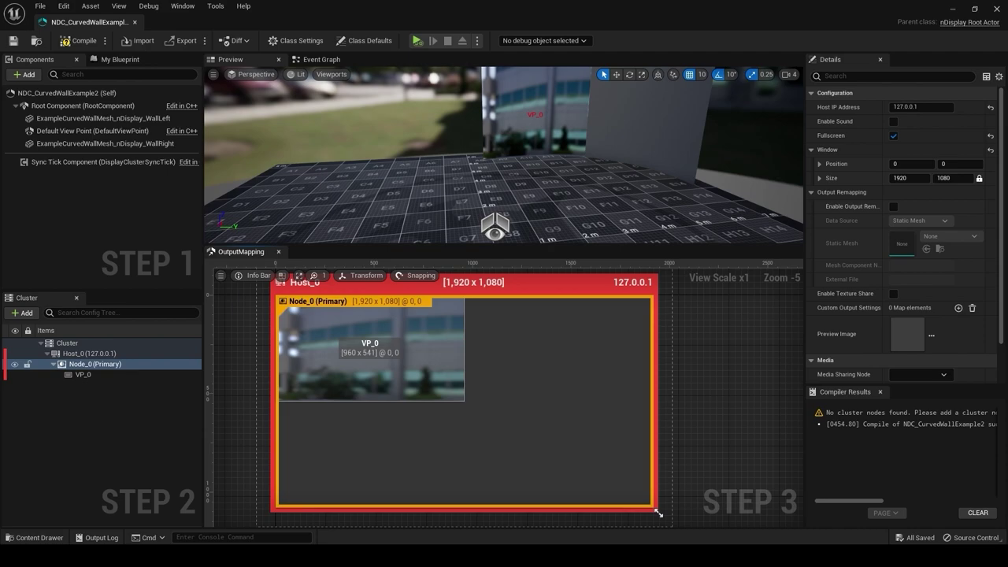
click(602, 148)
key(f)
alt+drag(612, 210, 612, 177)
click(115, 364)
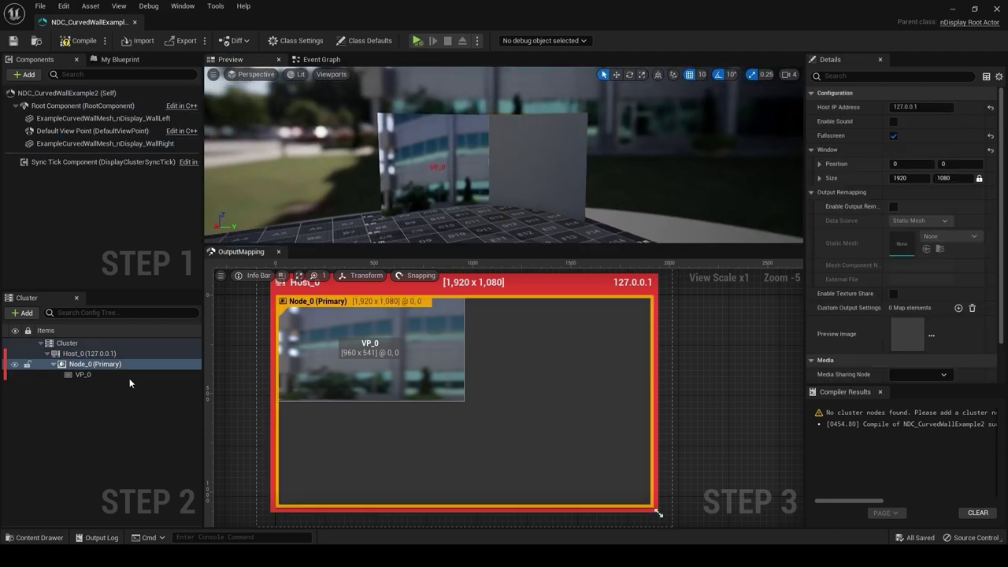
right_click(83, 367)
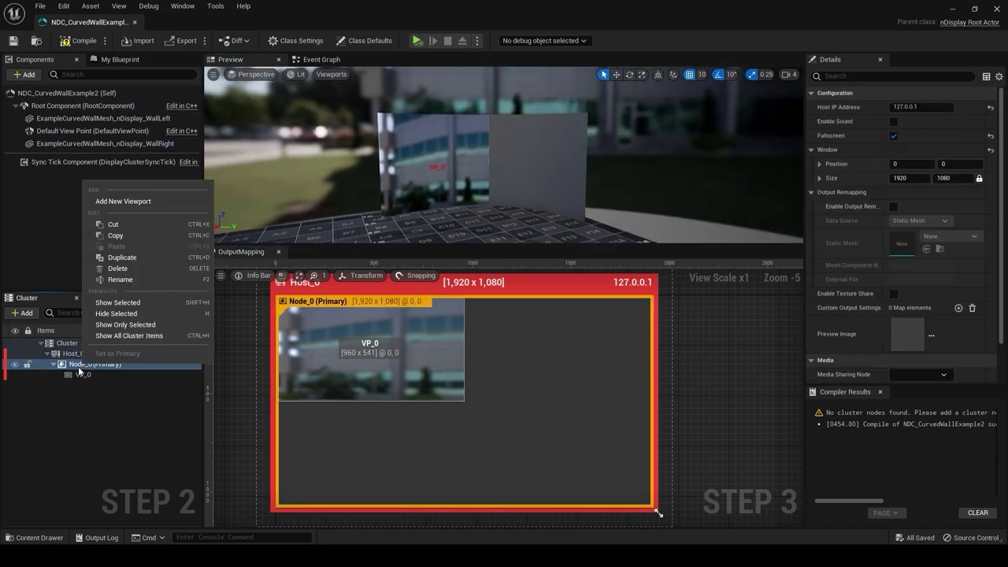
click(124, 202)
drag(523, 149, 496, 142)
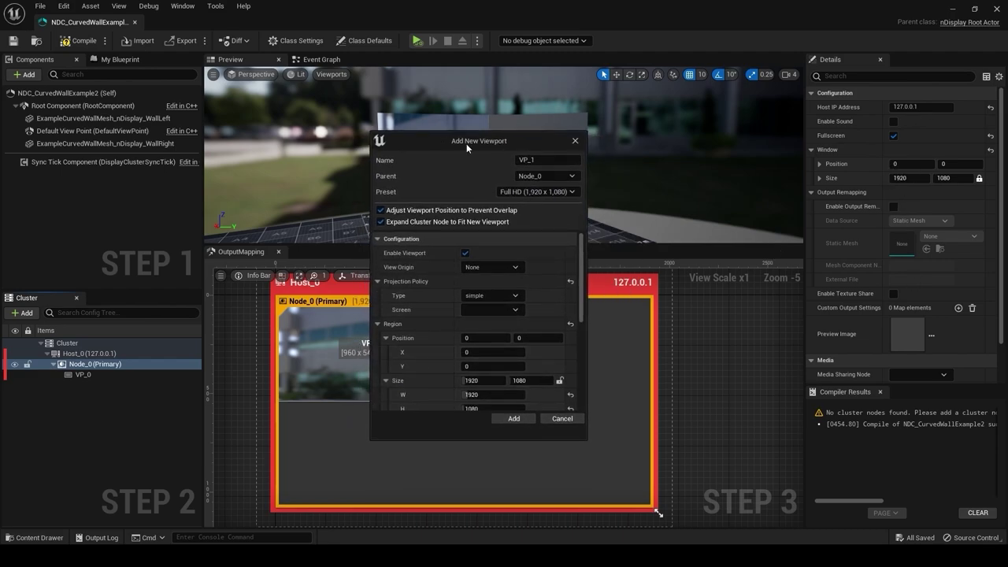
click(531, 192)
click(531, 192)
click(526, 192)
click(529, 194)
- Set the new viewport's projection policy type to Mesh and assign the ExampleCurvedWallMesh_nDisplay_WallRight mesh
click(490, 296)
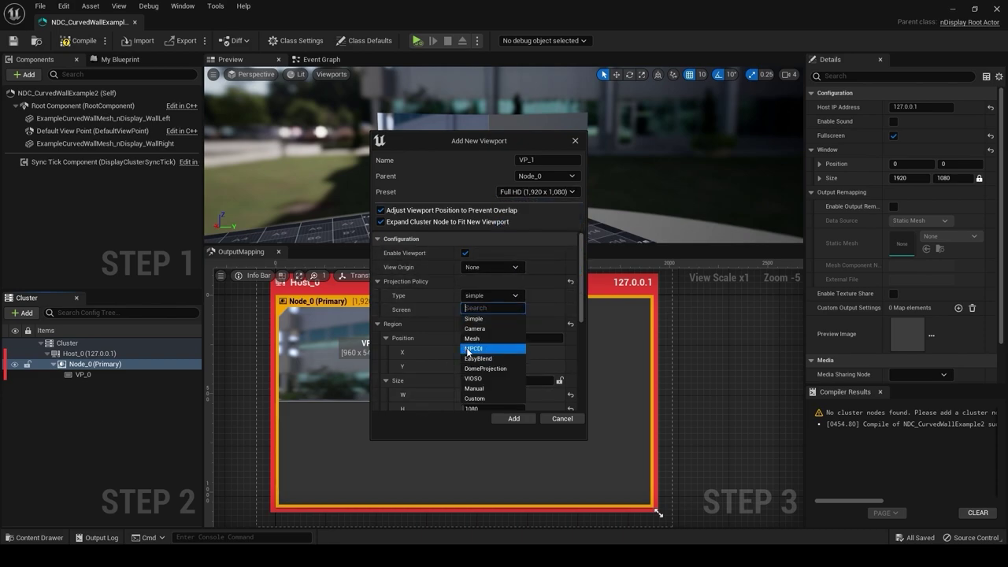
click(484, 345)
click(504, 310)
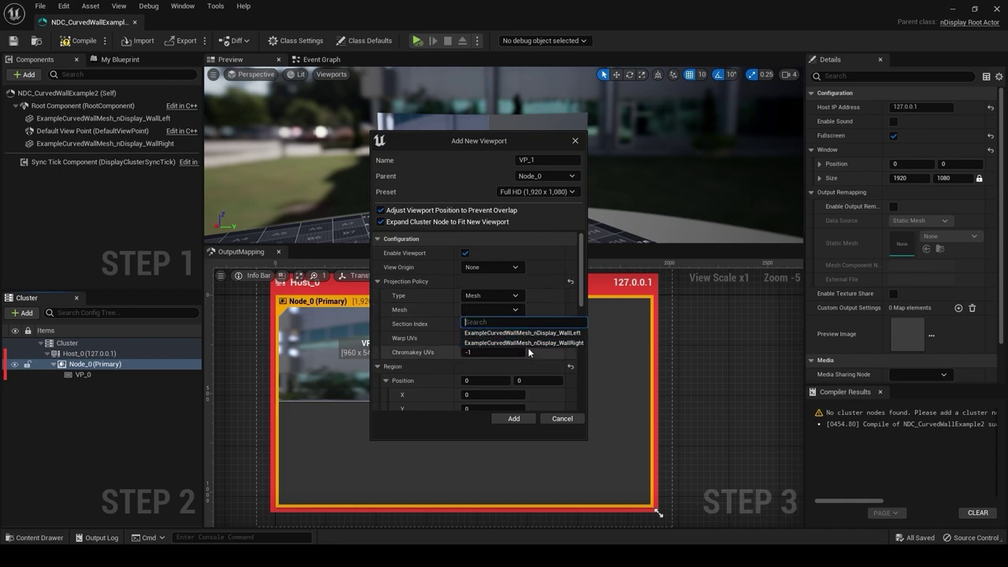
click(523, 344)
- Set the new viewport's X position to 960 and add it to Node_0
scroll(442, 335, down, 1)
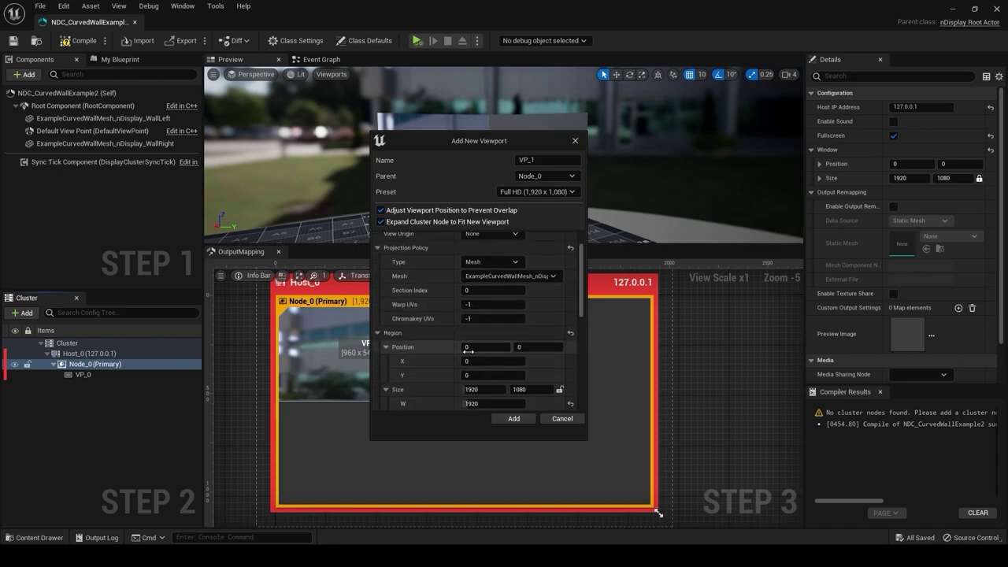
click(481, 347)
drag(495, 142, 737, 129)
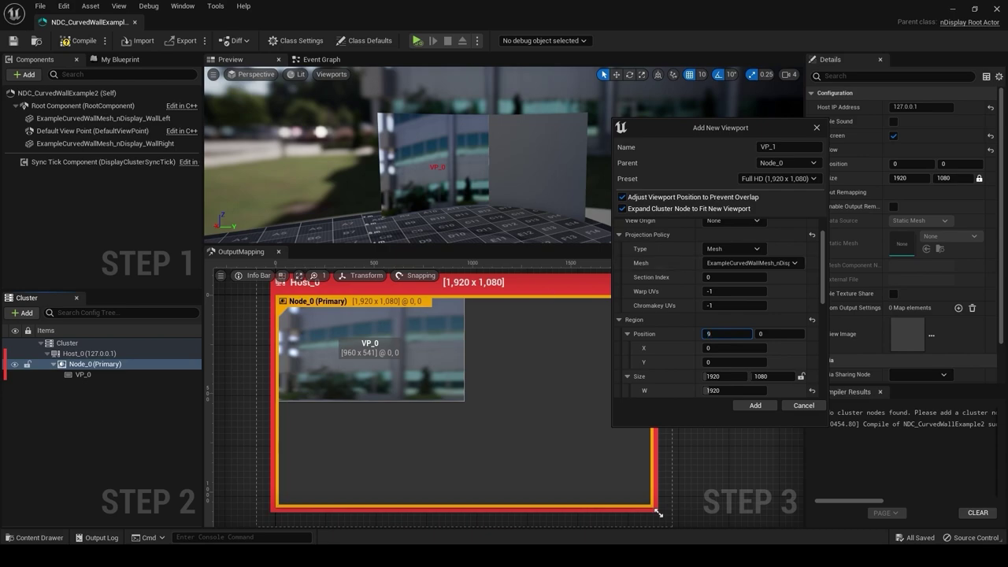
click(755, 406)
- Lock VP_1's size ratio and halve its width so the viewport measures 960 x 540
scroll(500, 378, down, 2)
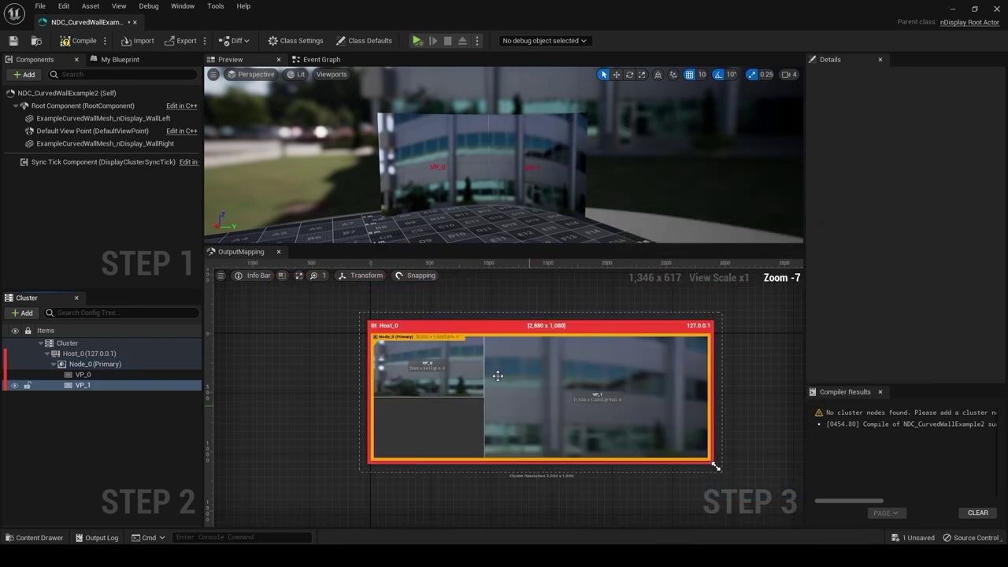
click(654, 377)
scroll(639, 409, up, 1)
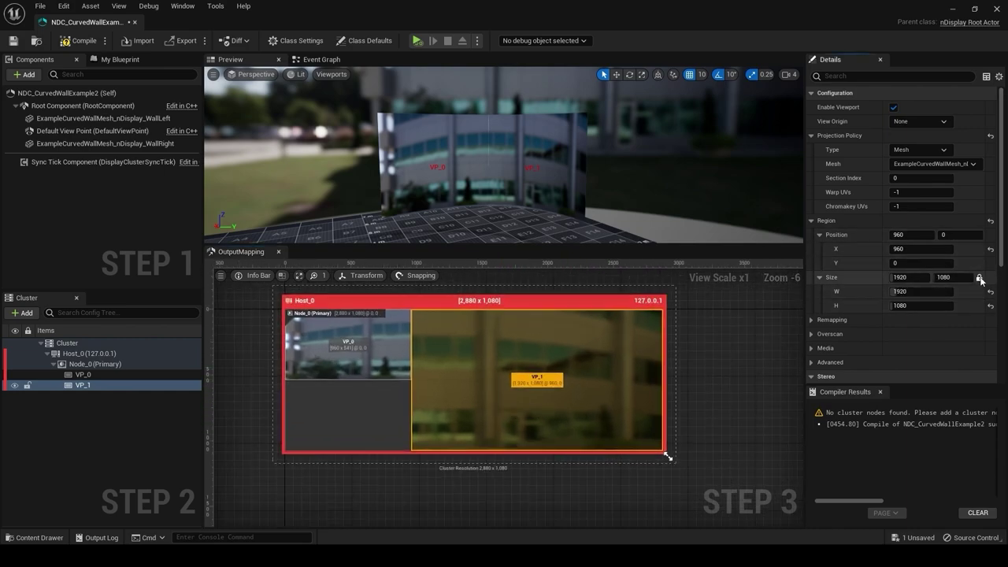
click(913, 277)
text(/2)
key(Return)
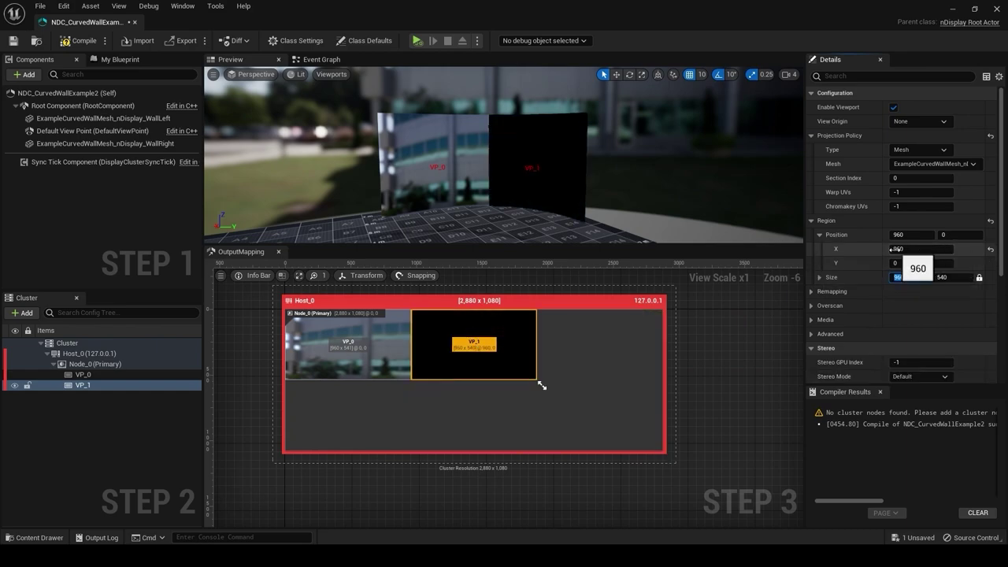
- Set Node_0's window width to 1920, unlock its size ratio and set the height to 1080
click(577, 387)
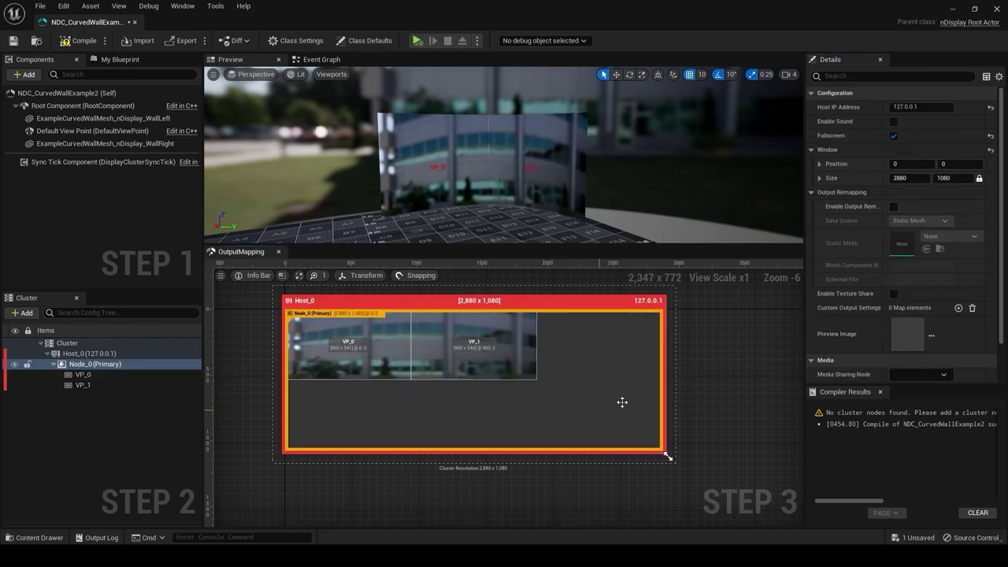
click(907, 178)
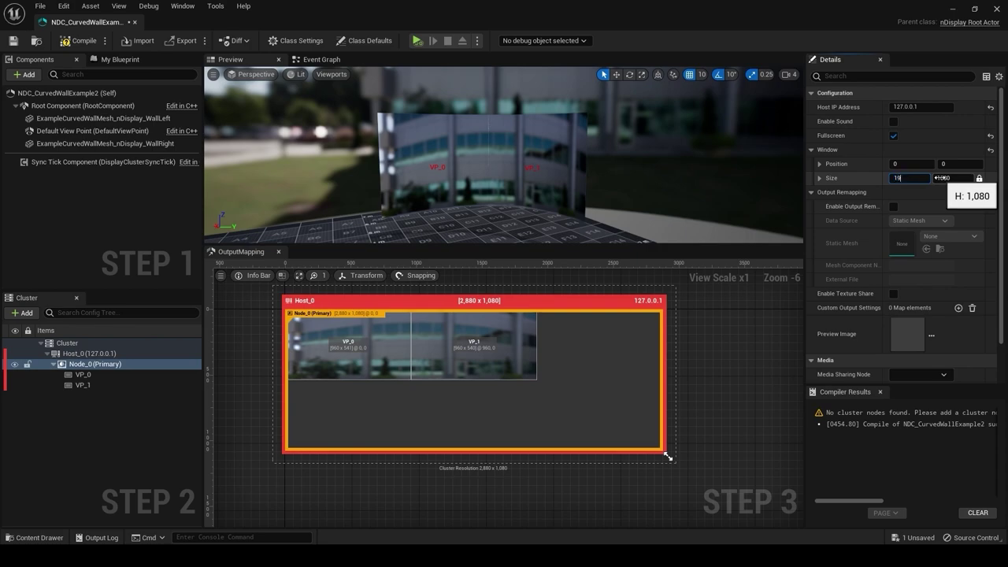
text(1920)
key(Return)
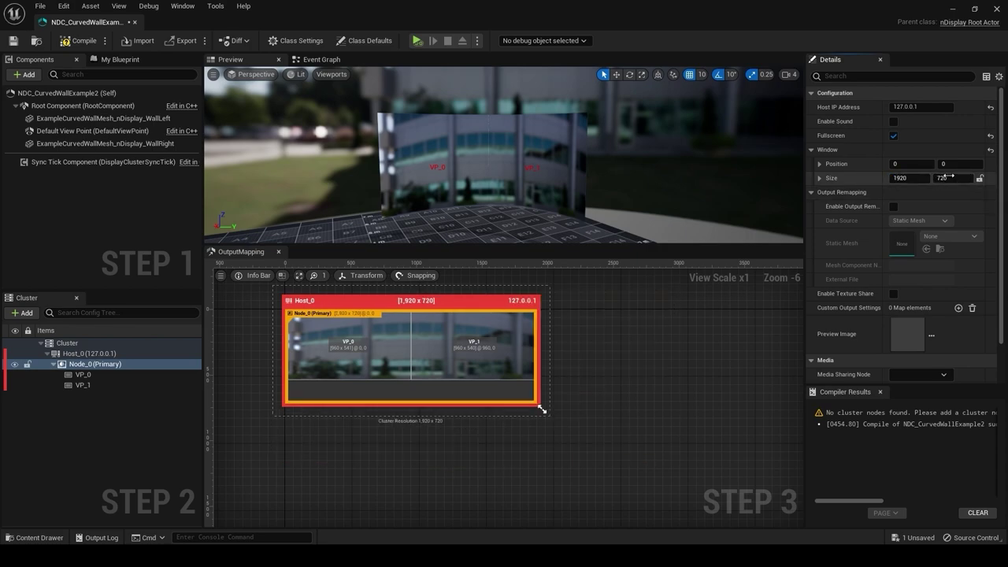
click(955, 178)
text(1080)
key(Return)
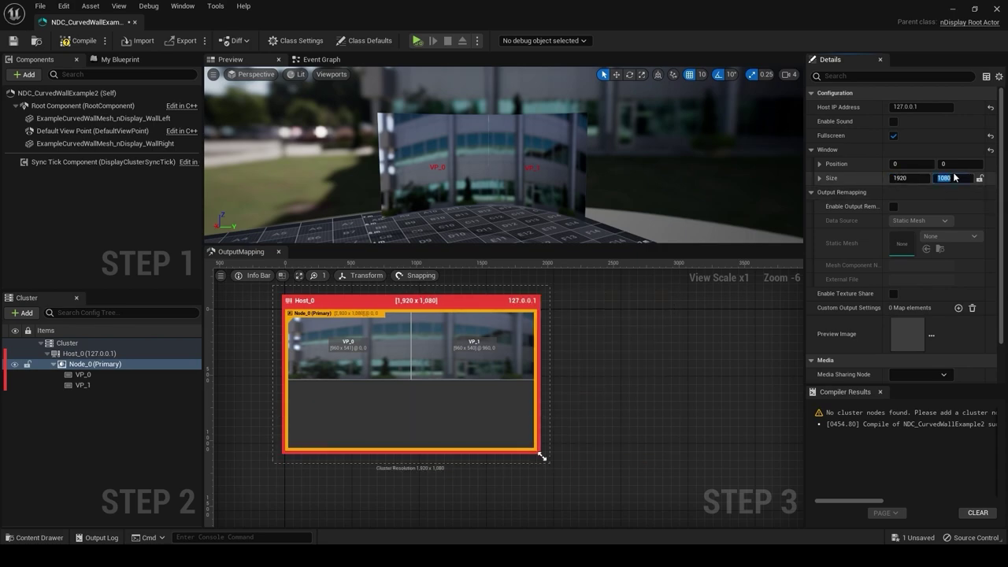
- Examine how VP_0 and VP_1 sit side by side in the output mapping and meet on the curved walls in the preview
click(654, 381)
scroll(431, 387, up, 1)
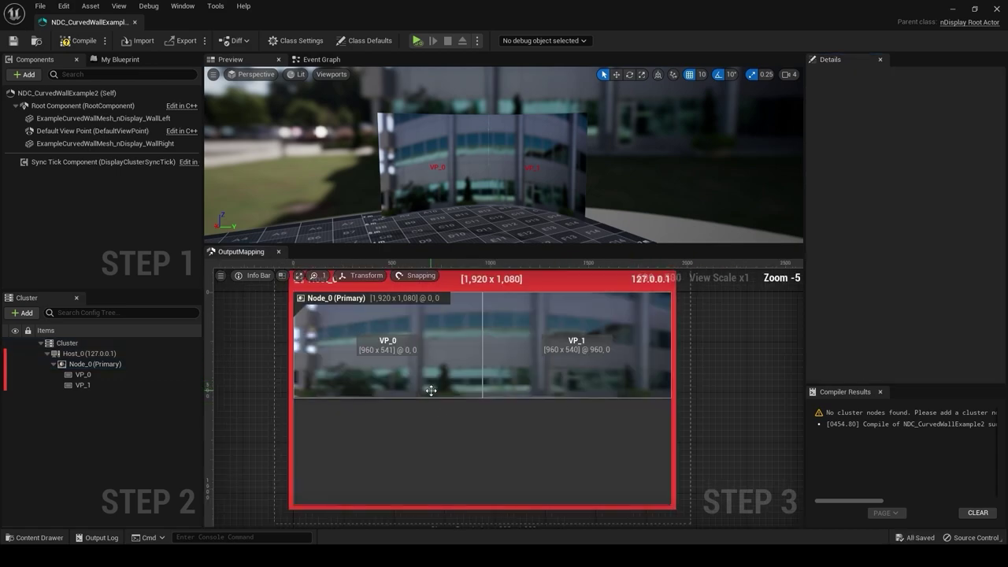
scroll(449, 357, up, 1)
click(438, 338)
click(530, 315)
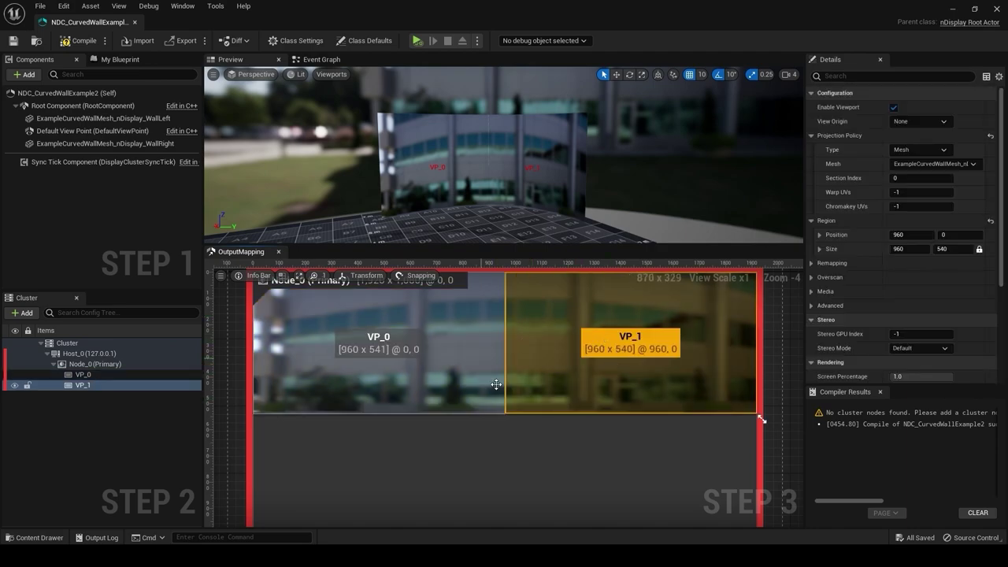
right_drag(489, 198, 511, 217)
click(489, 205)
right_drag(519, 162, 552, 208)
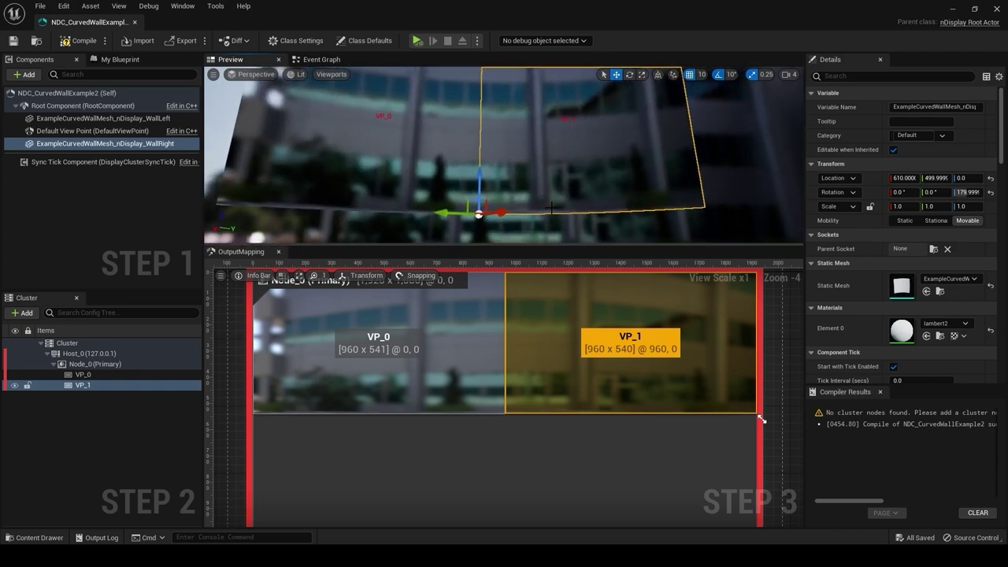
mouse_move(573, 241)
right_down()
mouse_move(565, 228)
mouse_move(581, 250)
right_up()
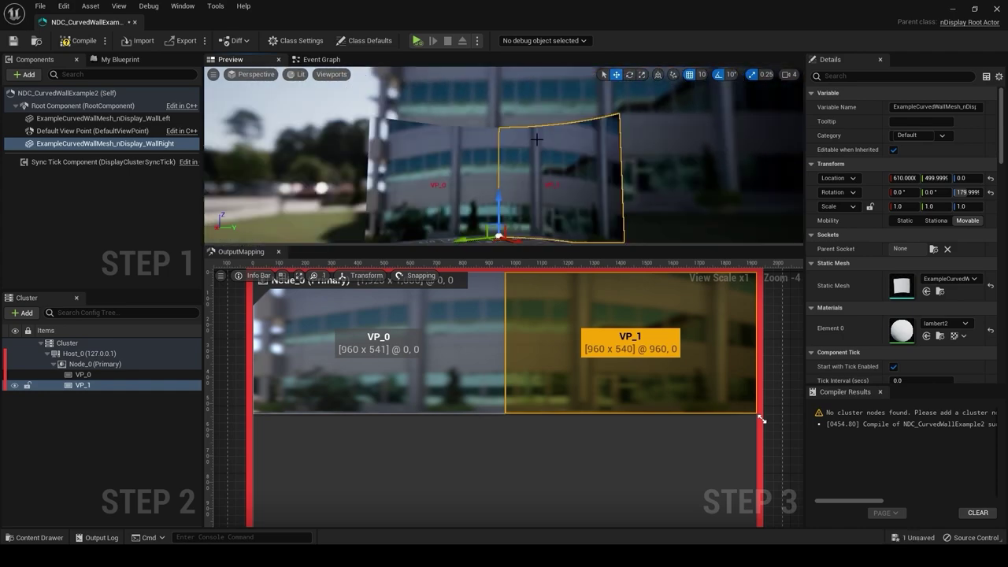
click(317, 489)
- Add the ExampleCeiling_nDisplay mesh from the Meshes folder as a component and place it above the walls at 480, 450, 450
key(ctrl+space)
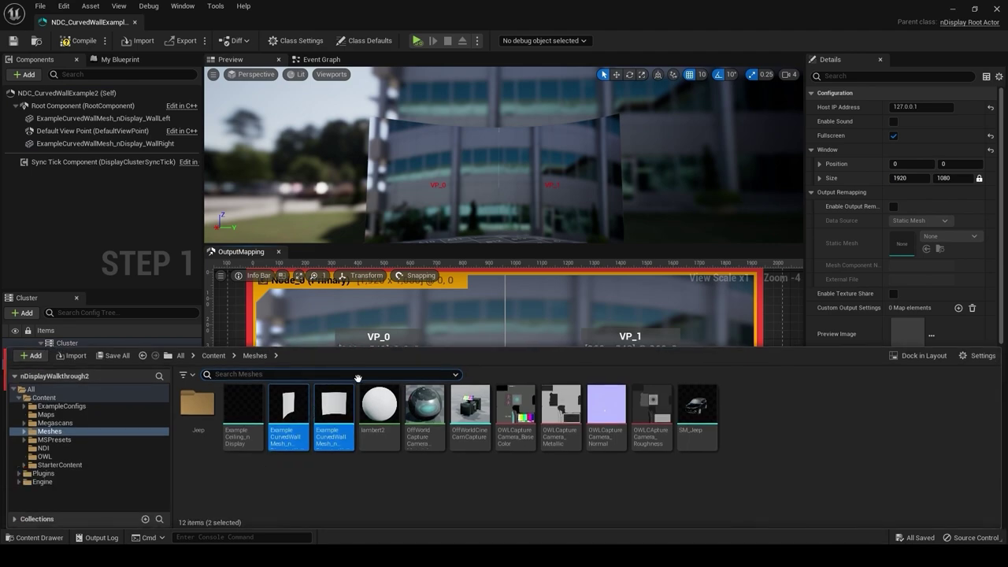
drag(250, 412, 144, 125)
click(225, 484)
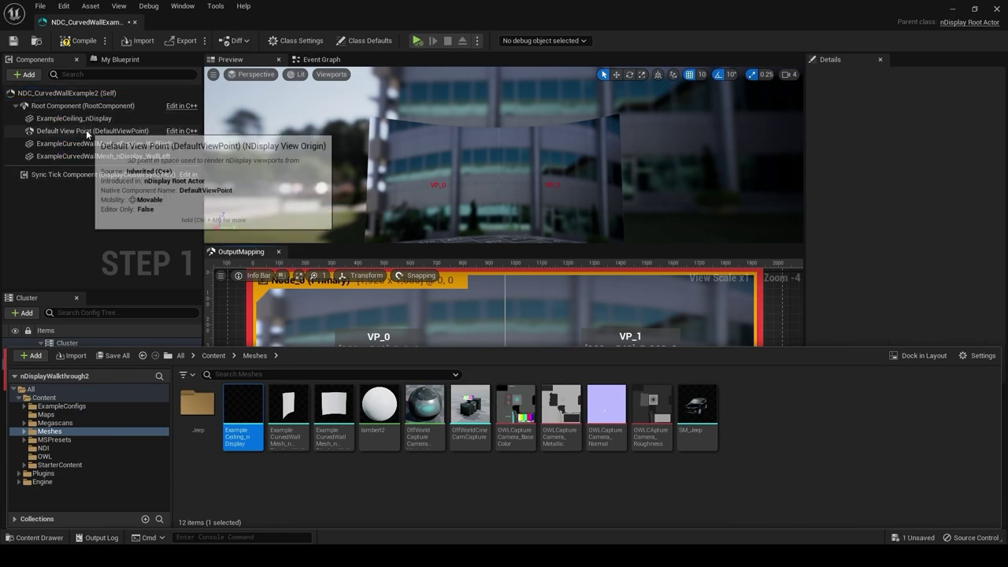
click(88, 120)
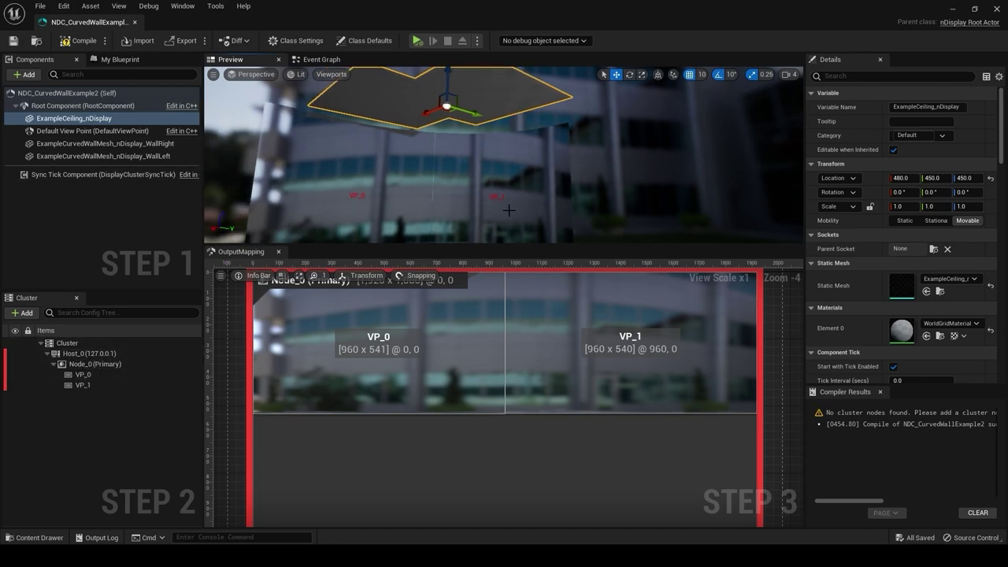
- Add a Full HD cluster node to the cluster with host IP 127.0.0.2 and fullscreen turned on
scroll(635, 420, down, 2)
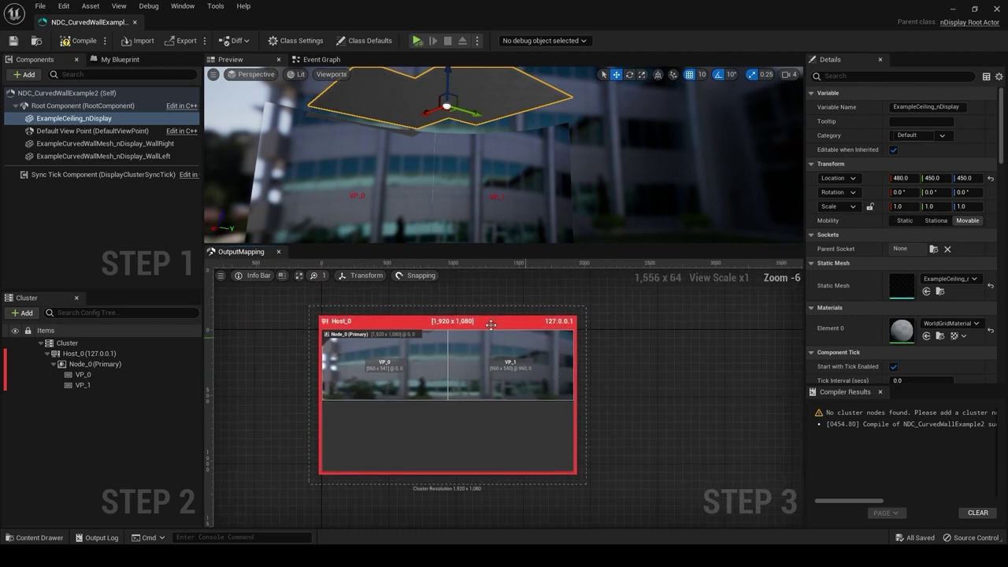
click(86, 352)
click(67, 344)
right_click(68, 346)
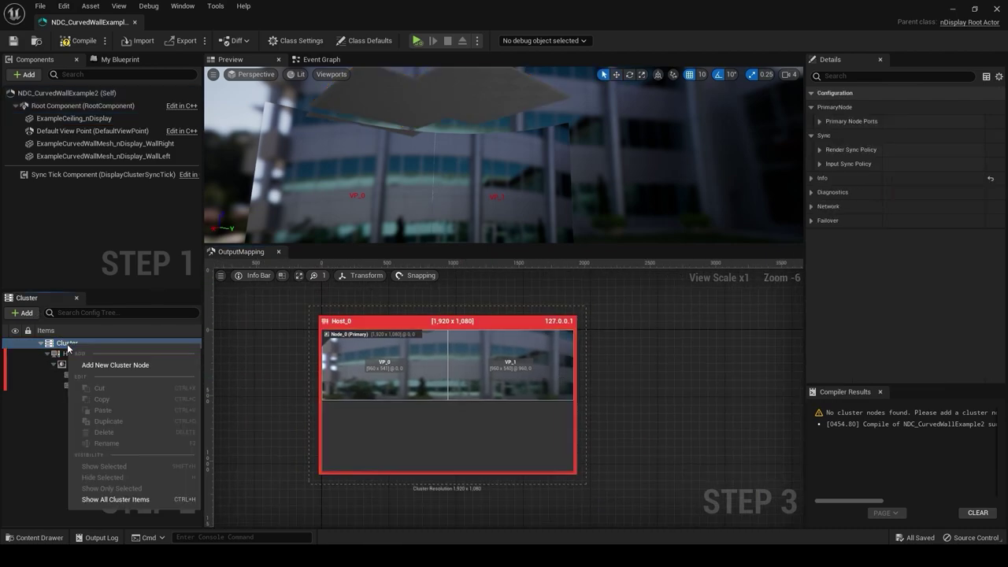
click(115, 365)
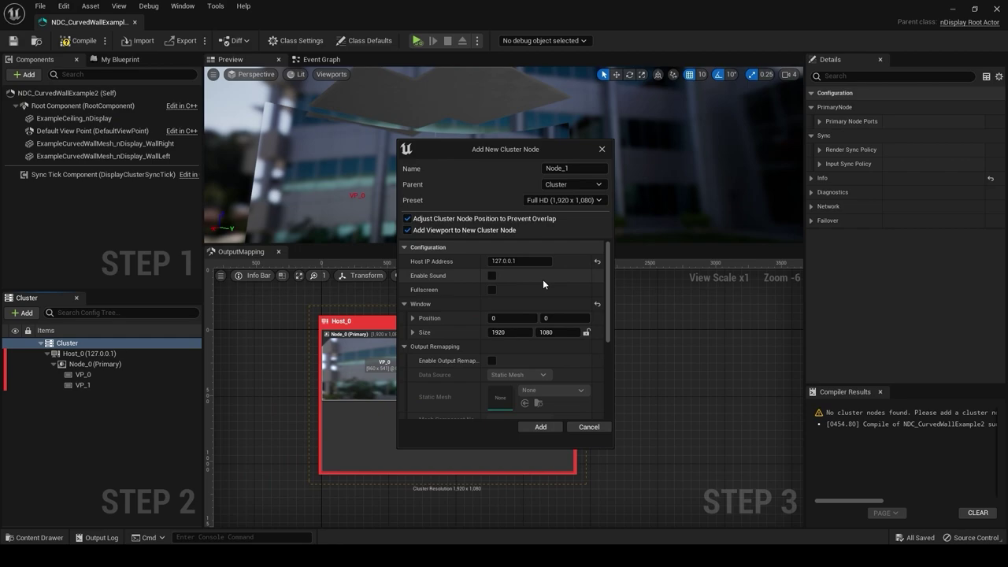
click(527, 252)
click(520, 251)
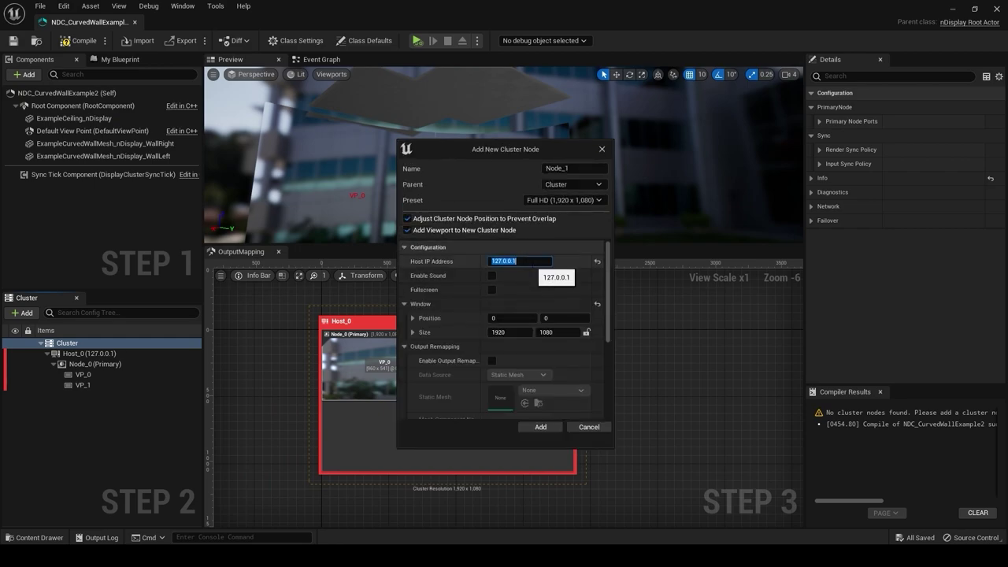
key(BackSpace)
text(2)
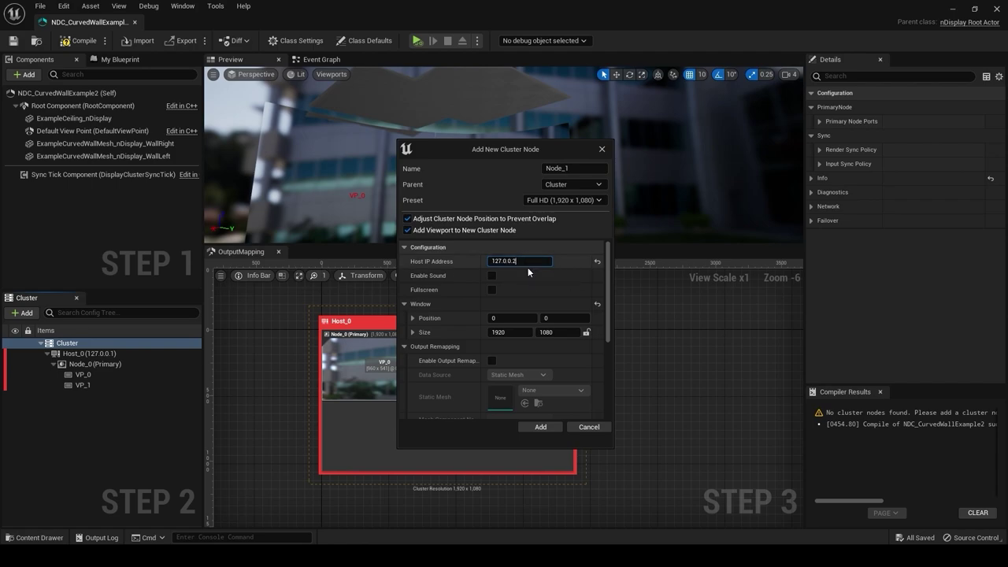
click(491, 289)
click(541, 426)
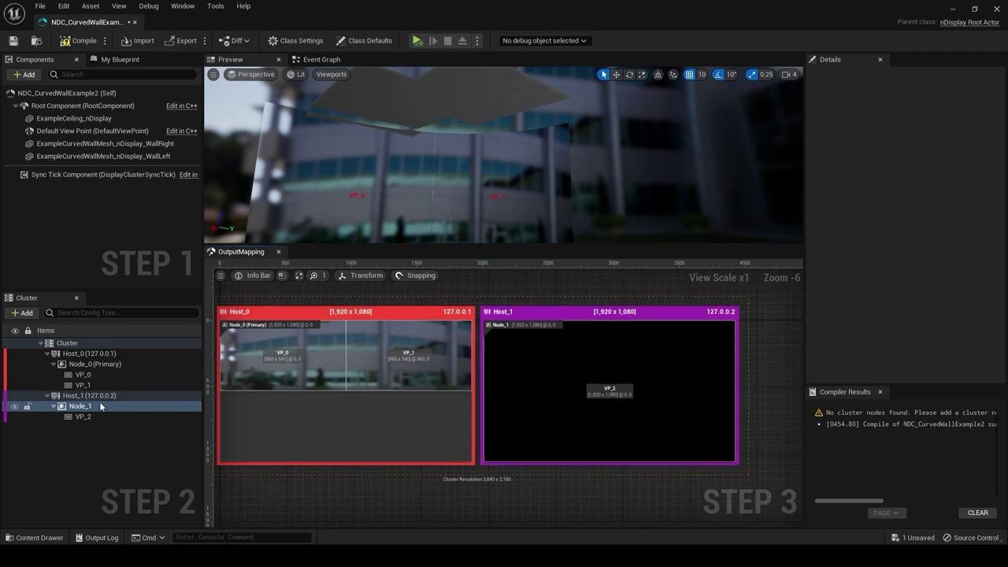
- Set the projection policy of VP_2 under Node_1 to Mesh using ExampleCeiling_nDisplay, and view the ceiling in the preview
click(87, 417)
click(917, 150)
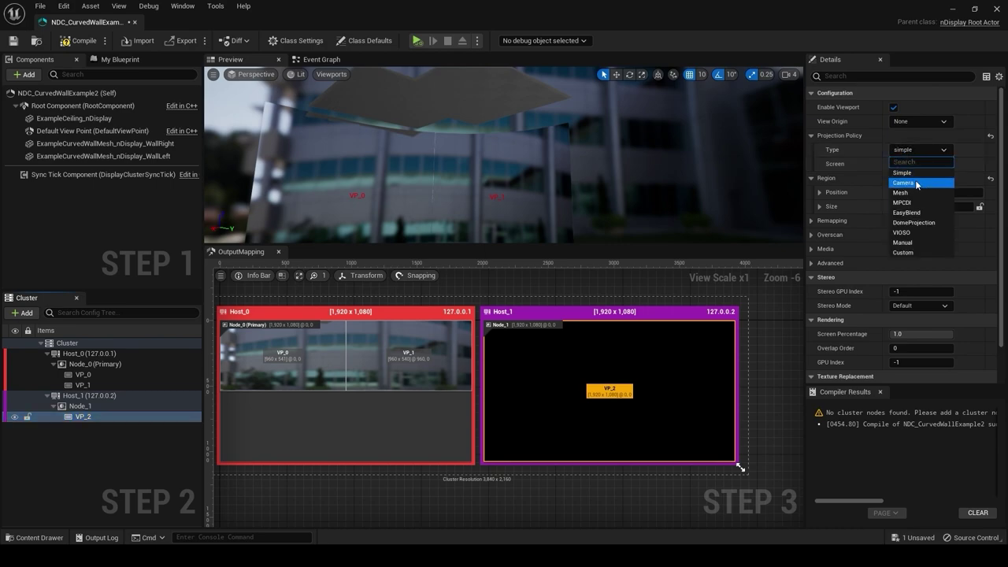
click(906, 195)
click(918, 164)
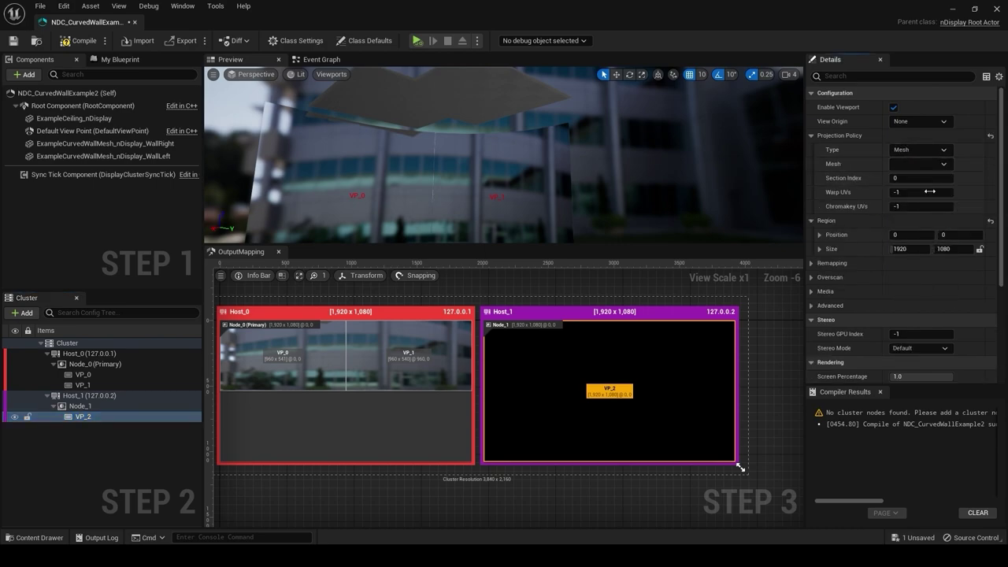
click(917, 178)
click(541, 195)
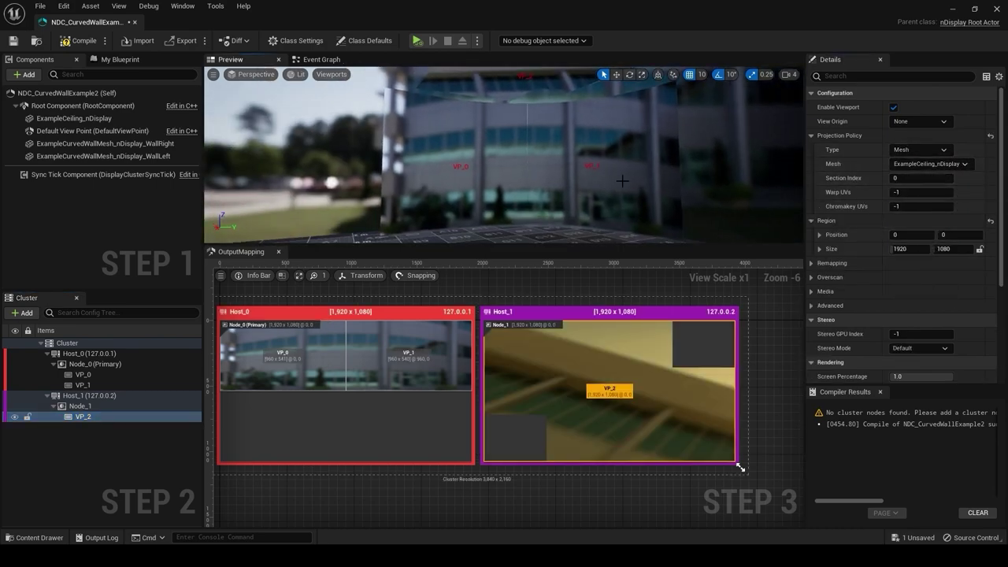
mouse_move(504, 158)
right_down()
mouse_move(512, 161)
mouse_move(485, 142)
mouse_move(504, 138)
right_up()
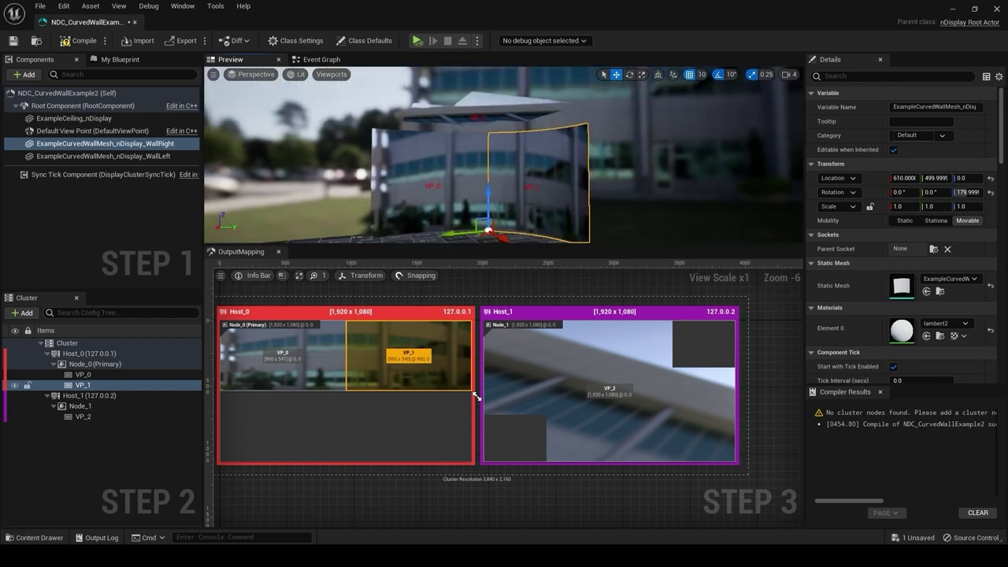
- Try moving and enlarging VP_1 freely in the output mapping, with its size reaching 1920 x 1080
mouse_move(517, 246)
mouse_down()
mouse_move(527, 327)
mouse_move(523, 248)
mouse_up()
drag(409, 344, 363, 432)
mouse_move(432, 470)
mouse_down()
mouse_move(443, 478)
mouse_move(421, 466)
mouse_move(429, 470)
mouse_up()
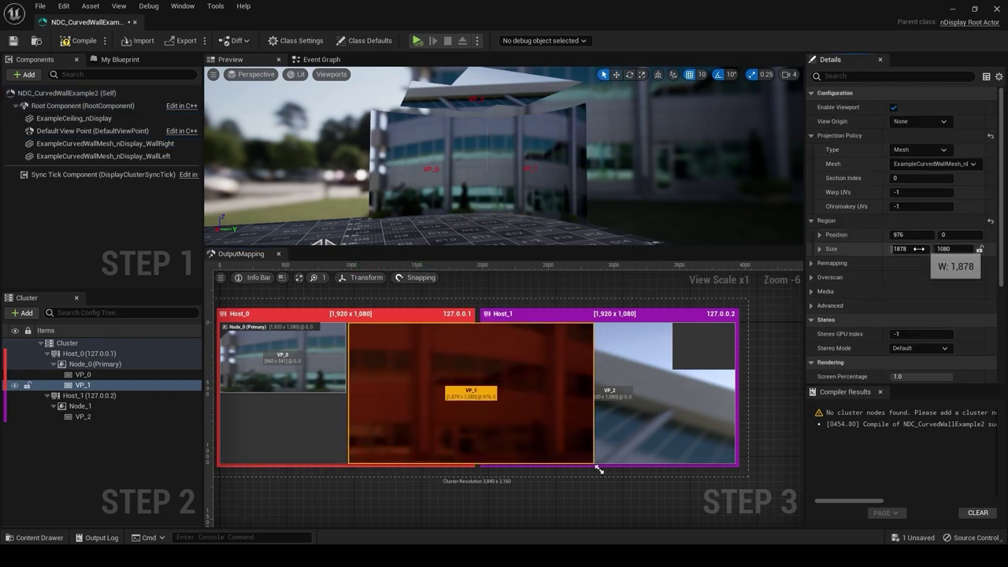
drag(599, 469, 605, 470)
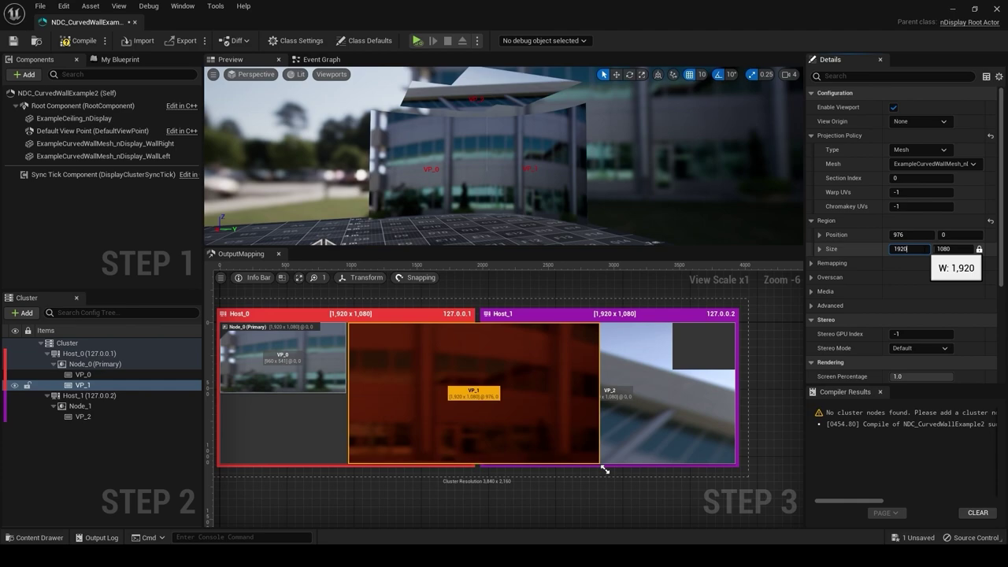
- Restore VP_1 to 960 x 540 with its size ratio locked and set its X position to 960
text(960)
key(Return)
scroll(477, 400, up, 2)
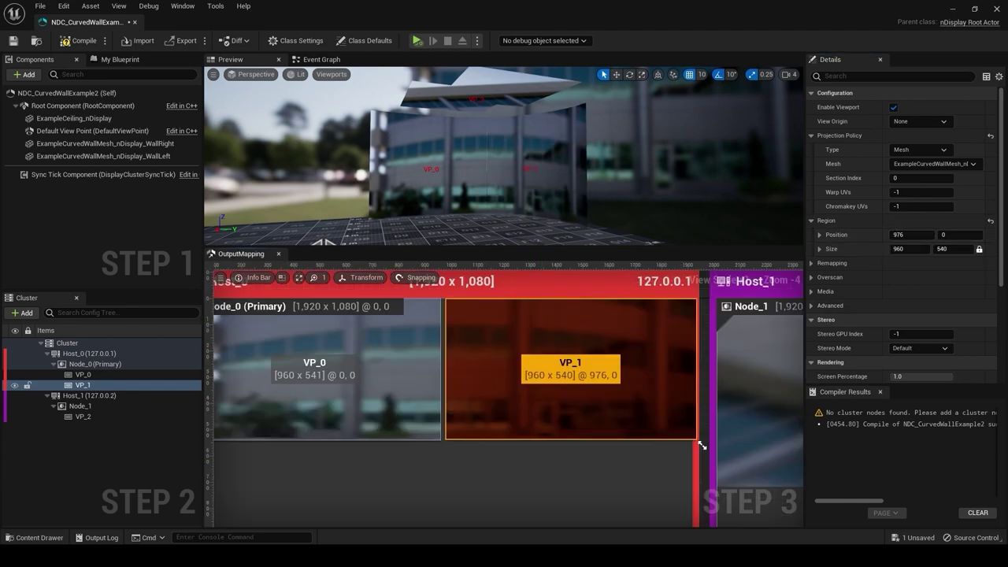
click(901, 236)
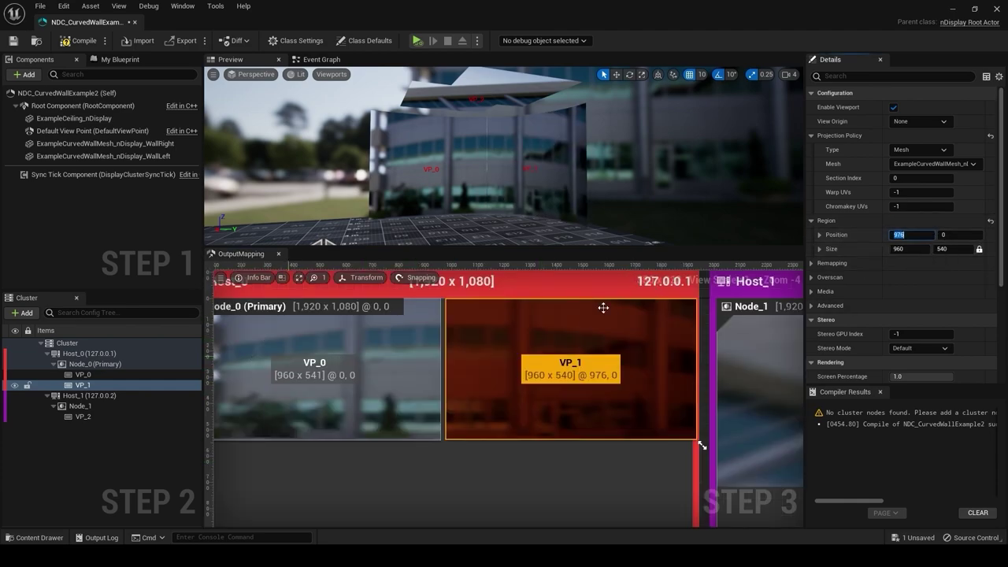
text(960)
- Delete Host_1 from the cluster together with its Node_1 and VP_2
scroll(491, 459, down, 3)
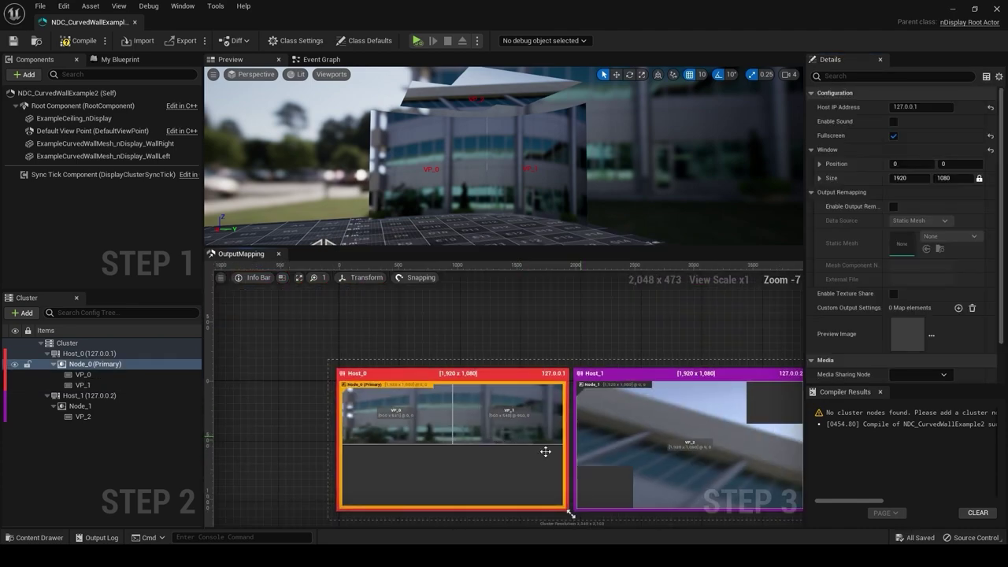
right_drag(535, 450, 495, 417)
click(591, 373)
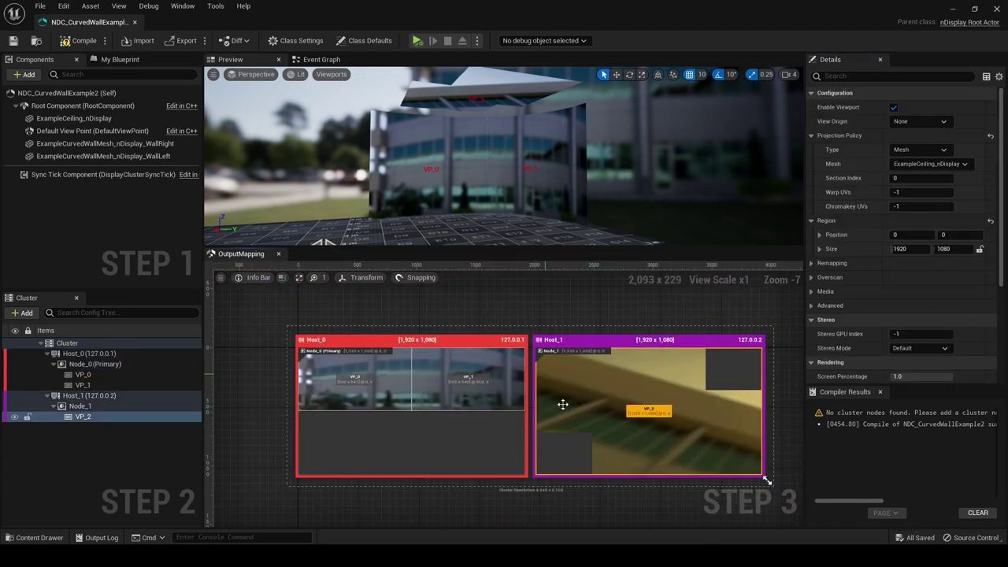
click(589, 344)
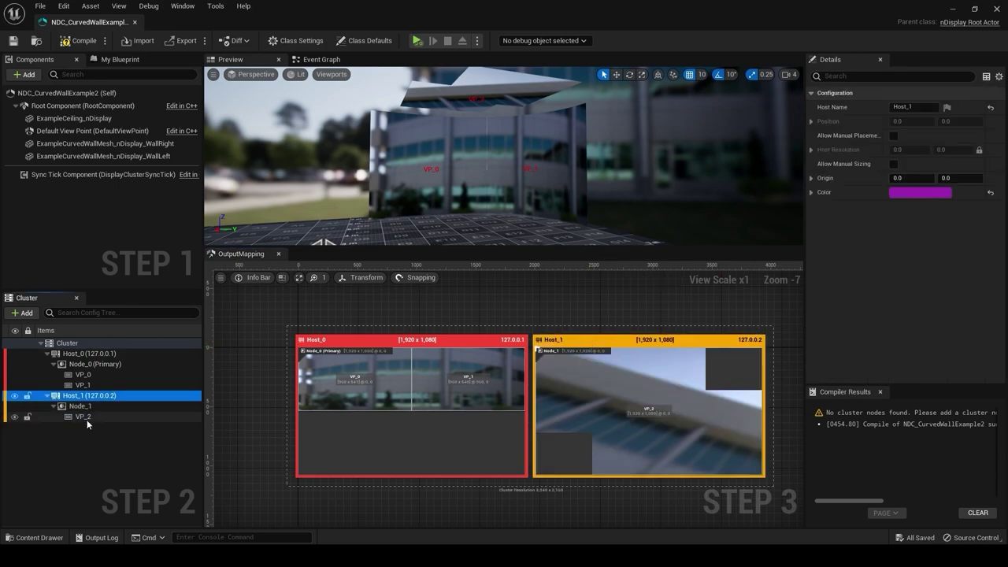
shift+click(86, 419)
click(76, 396)
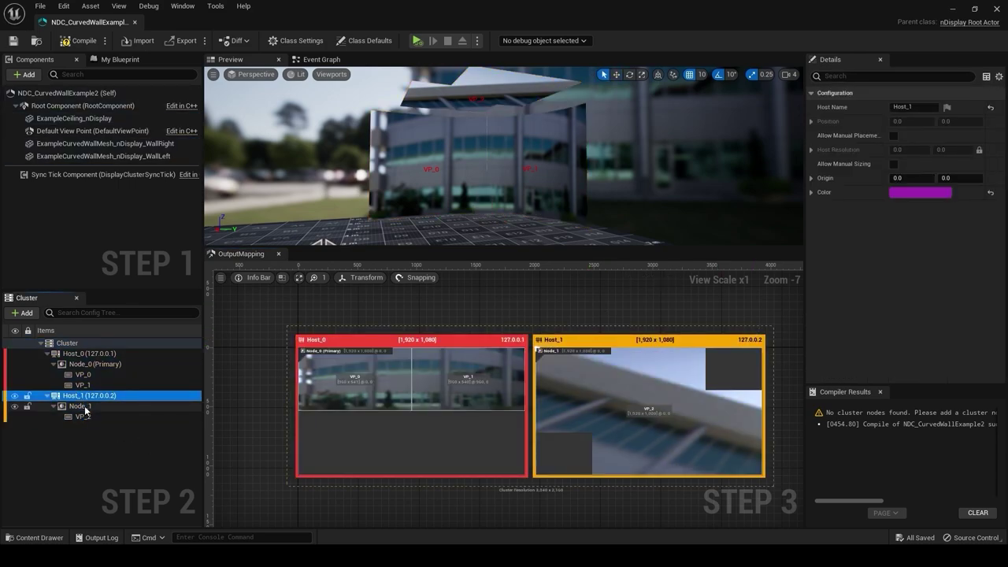
key(Delete)
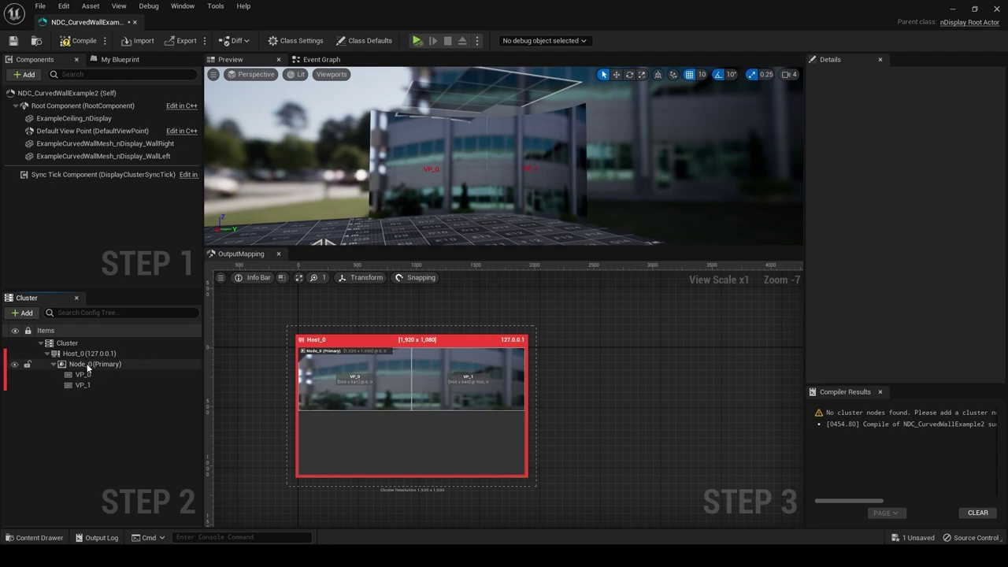
- Start a new viewport under Node_0 with the Mesh projection type and ExampleCeiling_nDisplay as its mesh
click(88, 366)
click(505, 94)
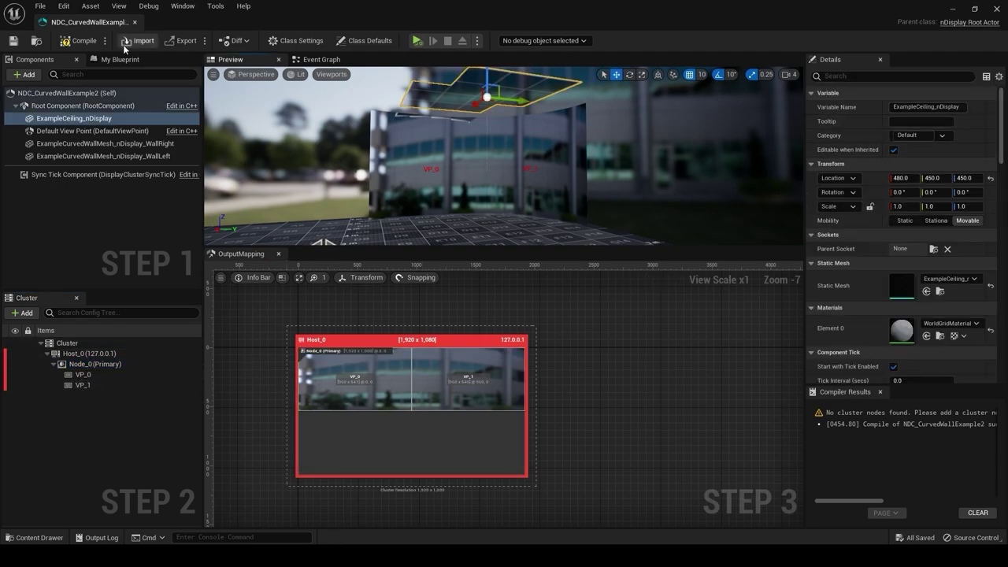
right_click(79, 365)
click(110, 202)
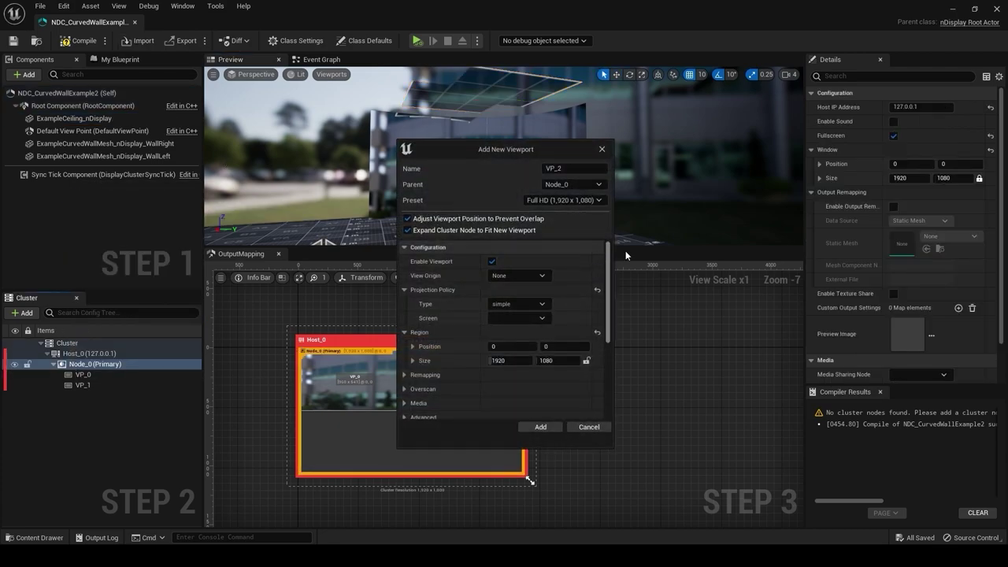
click(512, 304)
click(506, 347)
click(520, 319)
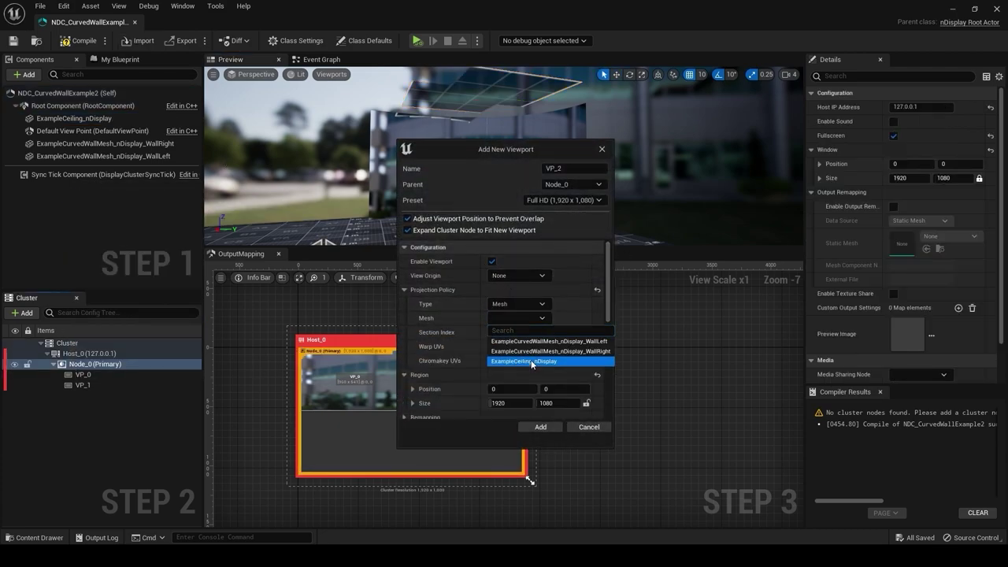
click(531, 363)
- Lock the new viewport's size ratio, halve its width for a size of 960 x 540, and add the viewport
scroll(589, 369, down, 2)
click(586, 371)
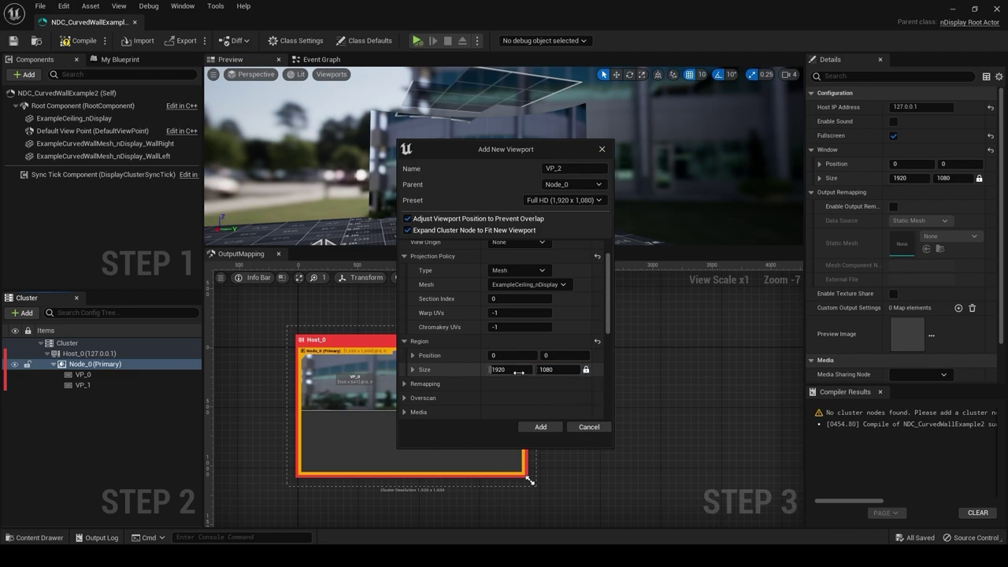
click(517, 372)
text(/2)
key(Return)
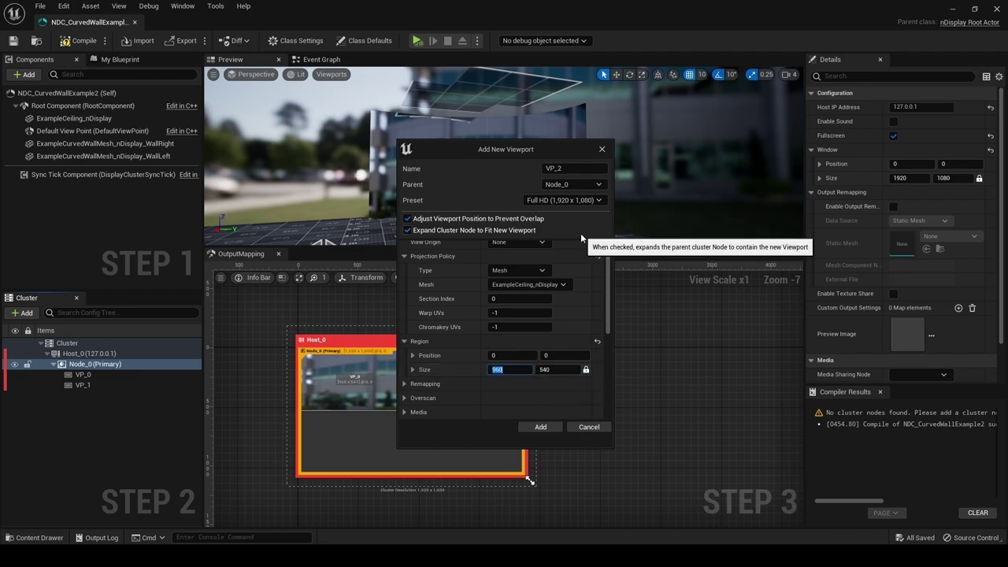
click(540, 427)
- Unlock Node_0's window size ratio, set the width to 1920, and lock the ratio again
click(194, 367)
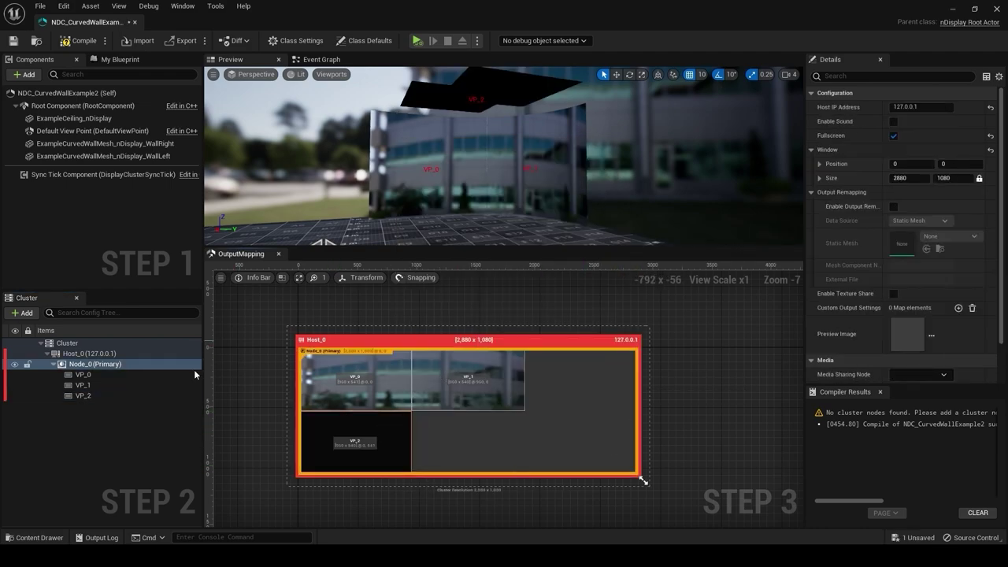
click(979, 178)
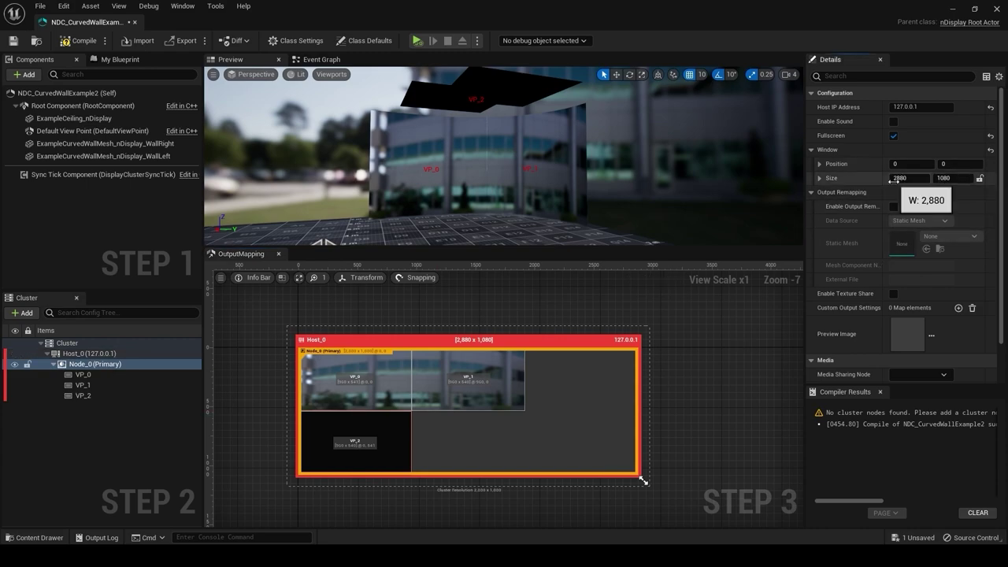
click(894, 179)
text(1920)
key(Return)
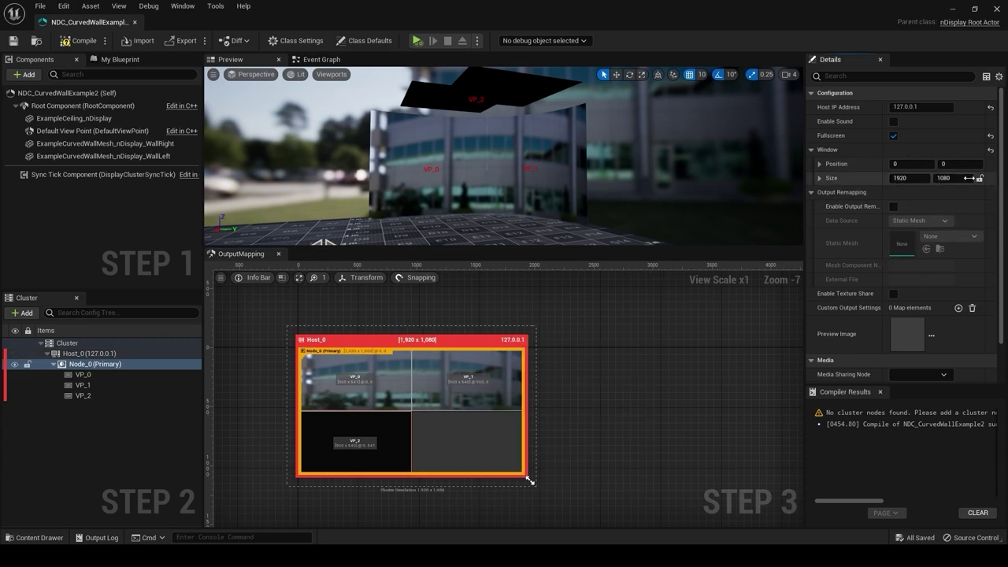
click(980, 179)
right_drag(623, 297, 668, 321)
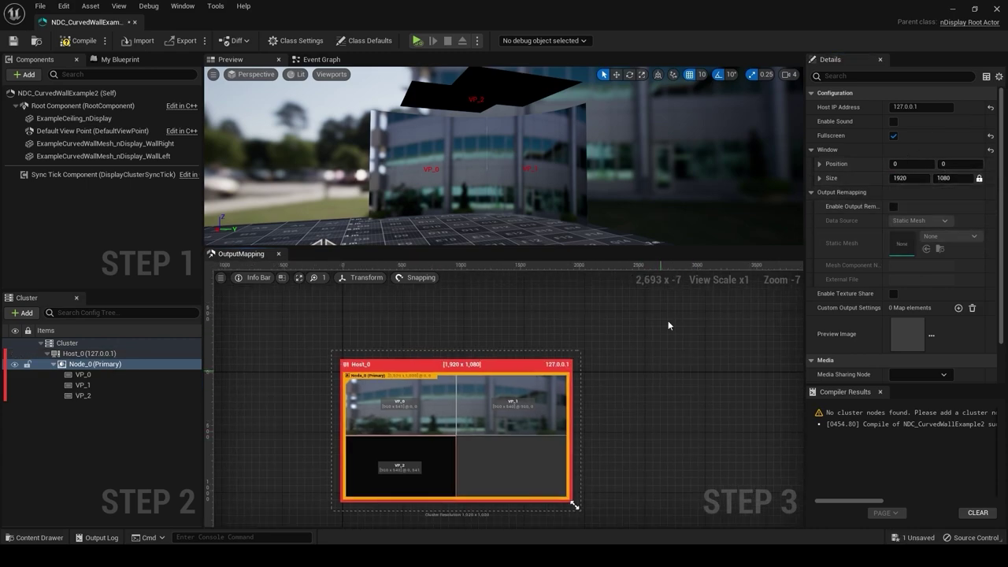
- Compile the configuration and set VP_2's Y position to 540
right_drag(638, 429, 628, 397)
click(418, 415)
click(79, 40)
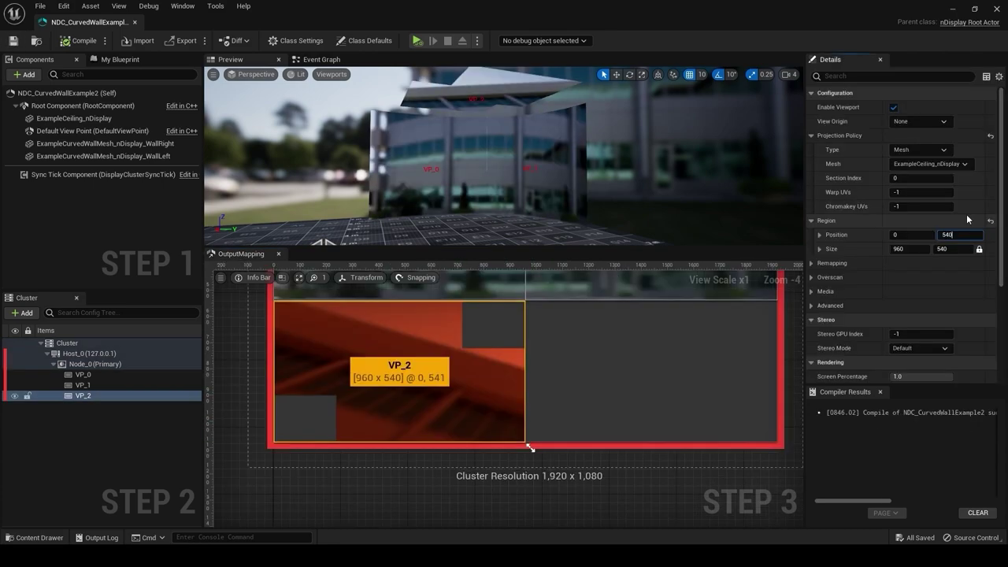
text(540)
key(Return)
click(684, 363)
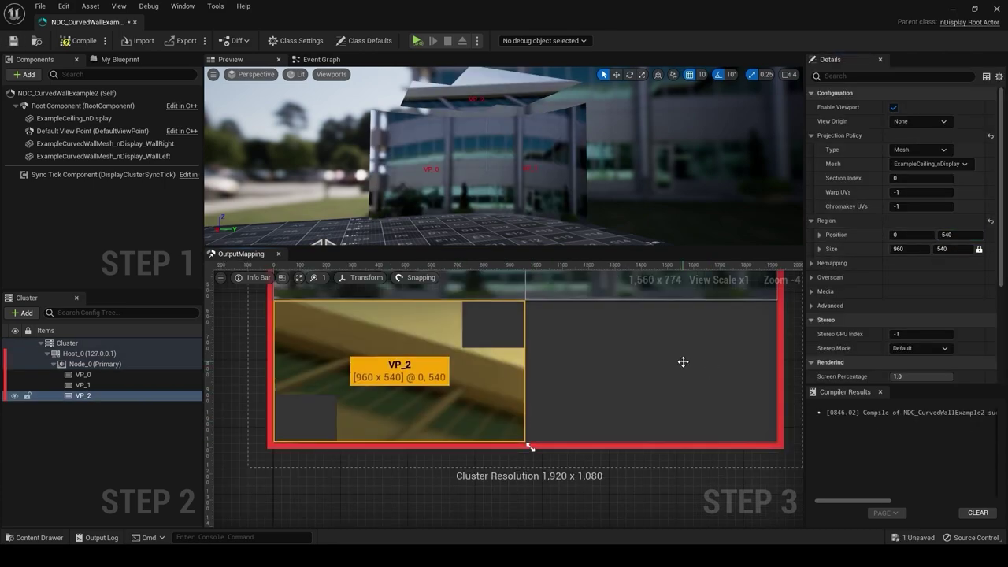
click(434, 386)
- Set VP_0's height to 540 so the viewport measures 960 x 540
right_drag(505, 335, 515, 425)
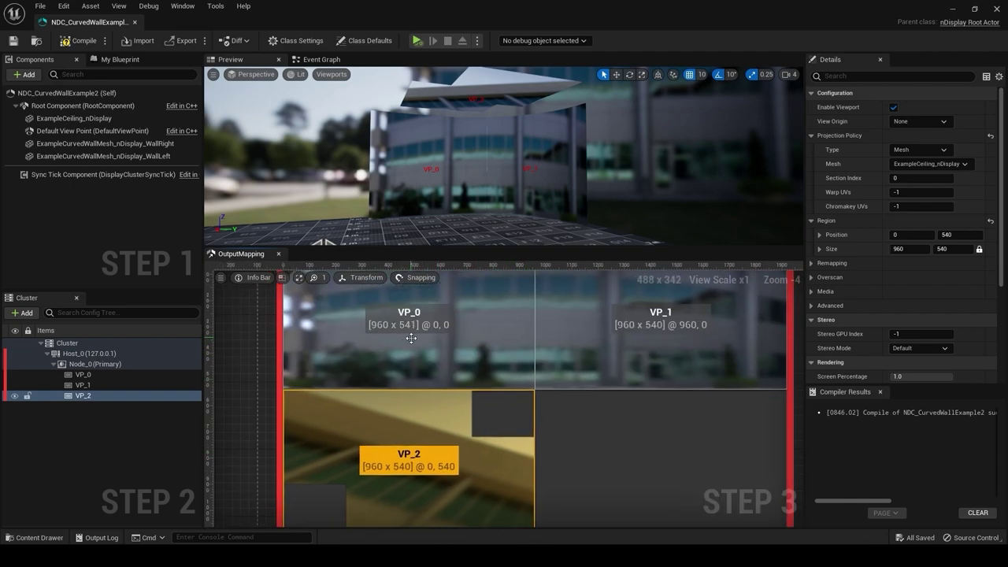
click(412, 338)
click(966, 250)
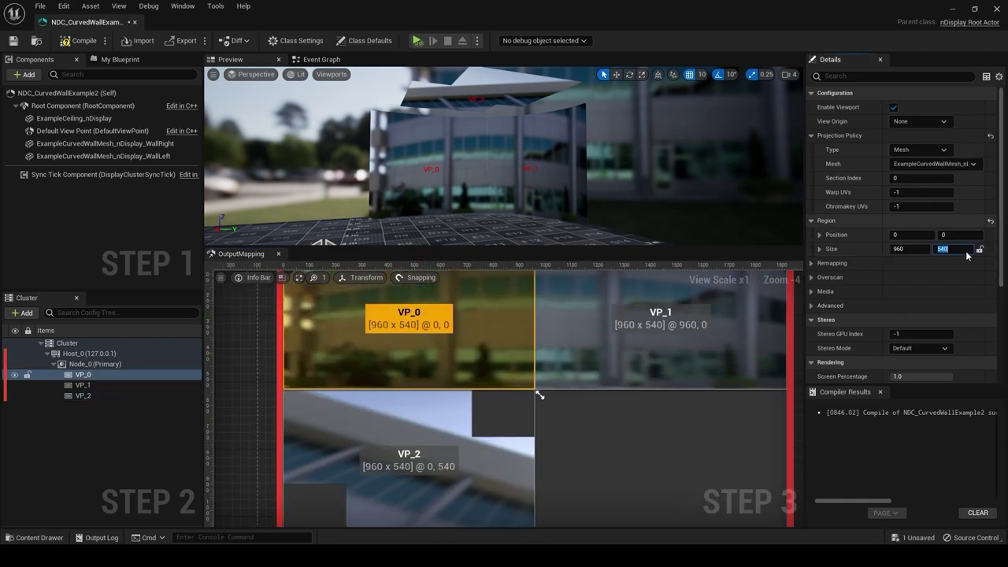
click(645, 401)
right_drag(632, 452, 622, 440)
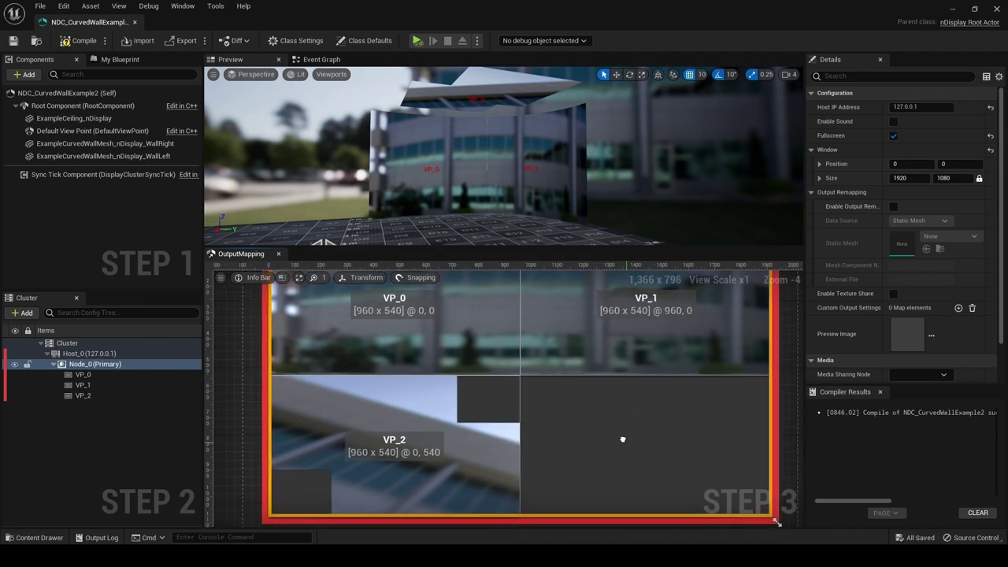
scroll(510, 392, down, 2)
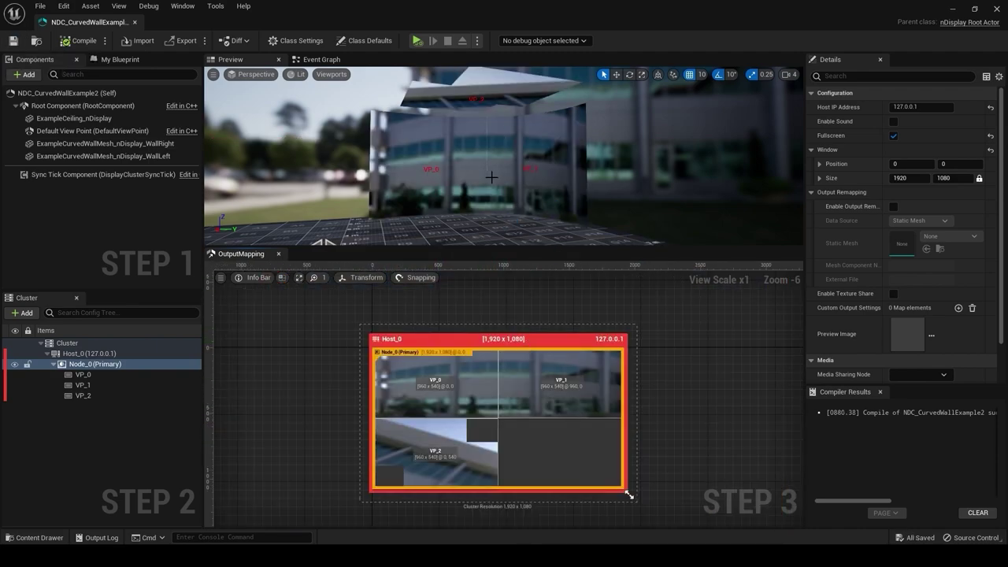
- Add an ICVFX Camera component to the configuration and compile it
click(23, 74)
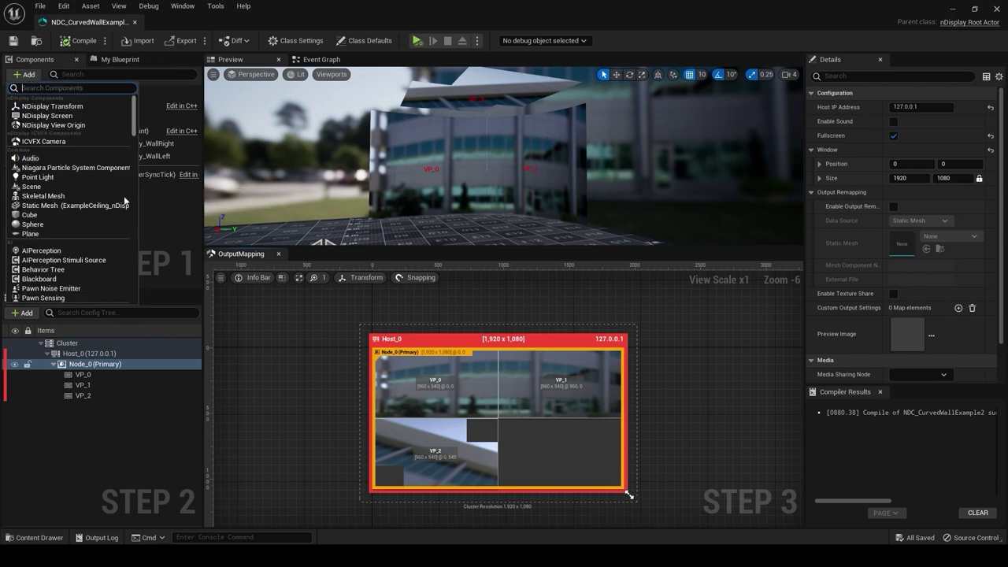
click(49, 143)
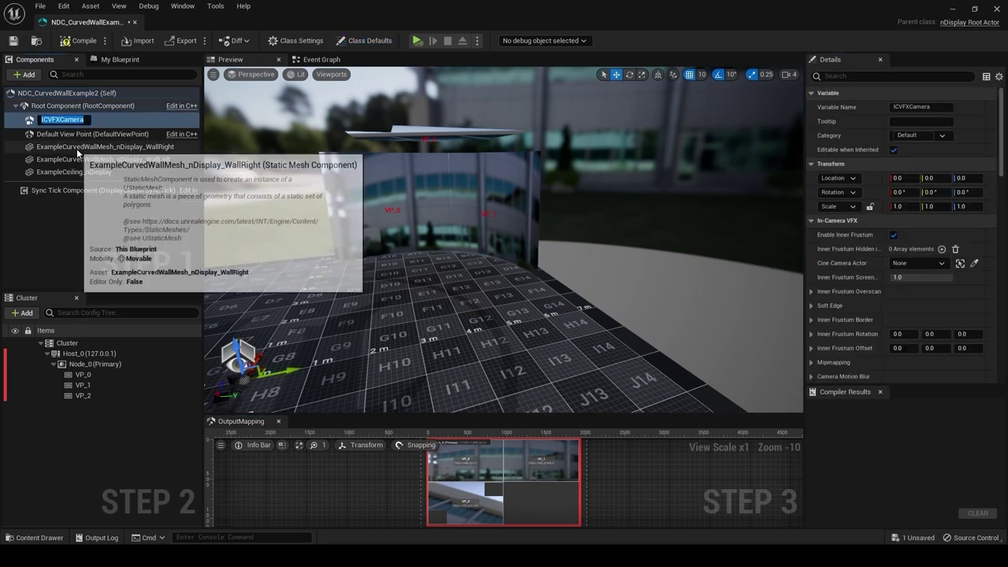
click(79, 40)
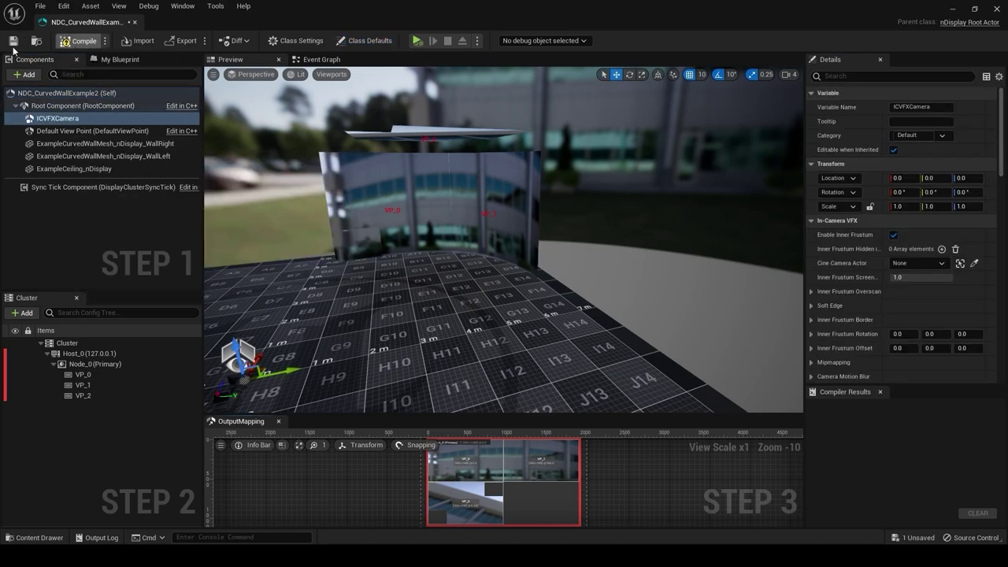
- Move the ICVFX camera in front of the curved wall to location 210, 320, 180
click(70, 118)
right_drag(378, 333, 404, 318)
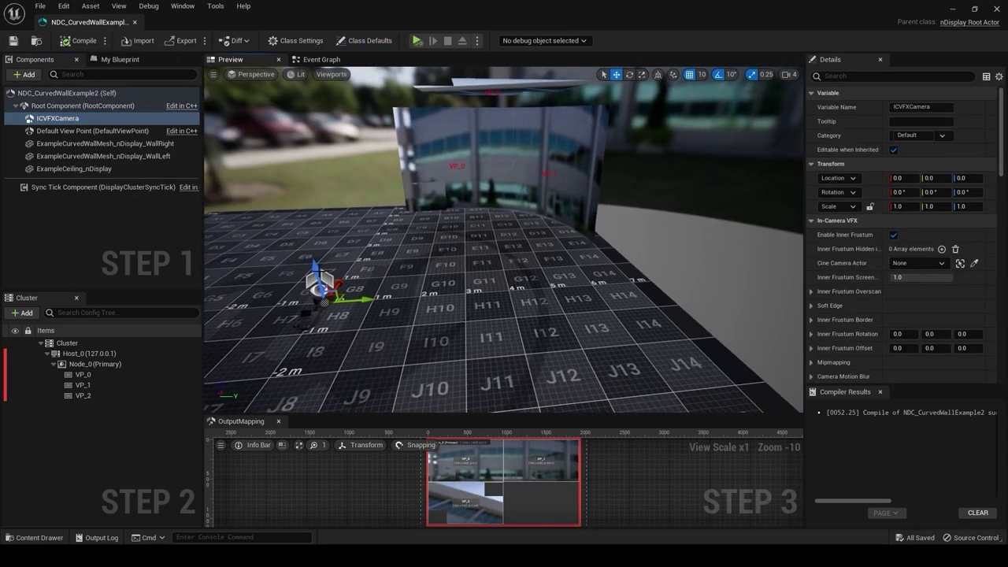
drag(337, 285, 504, 252)
drag(470, 223, 469, 157)
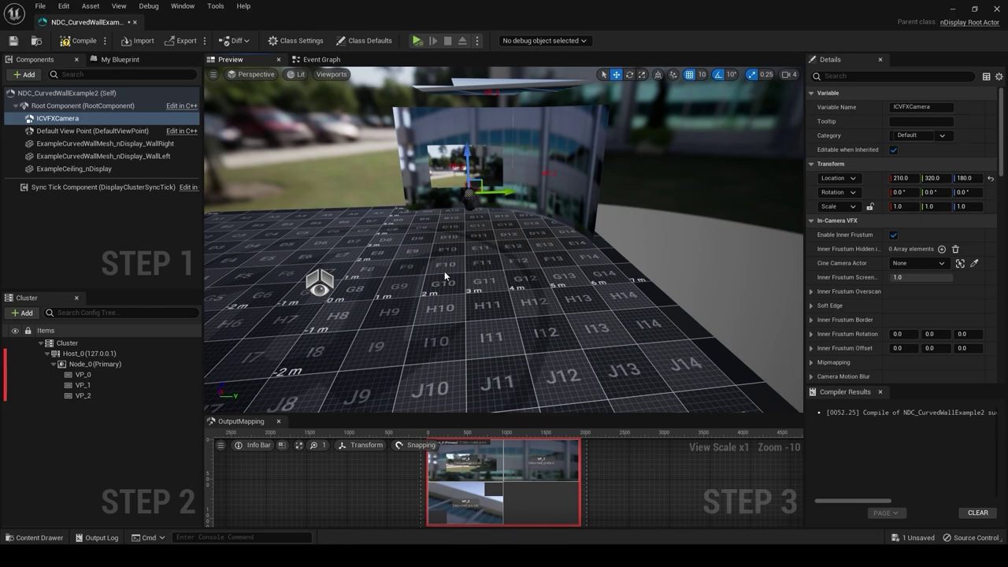
- Examine the camera's inner frustum on the curved wall against the VP_0 and VP_1 viewports
right_drag(446, 276, 461, 293)
drag(520, 154, 504, 132)
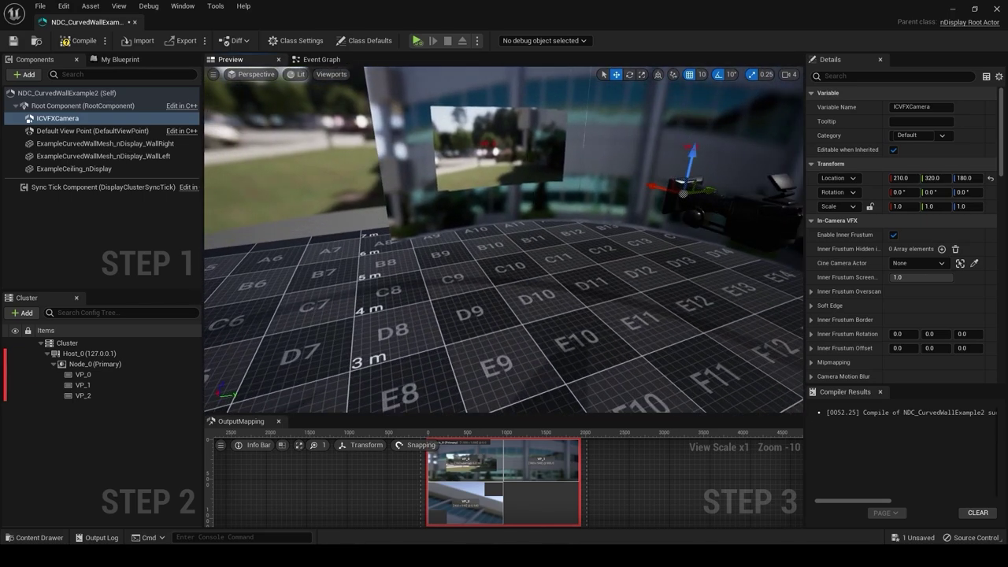
right_drag(504, 236, 579, 177)
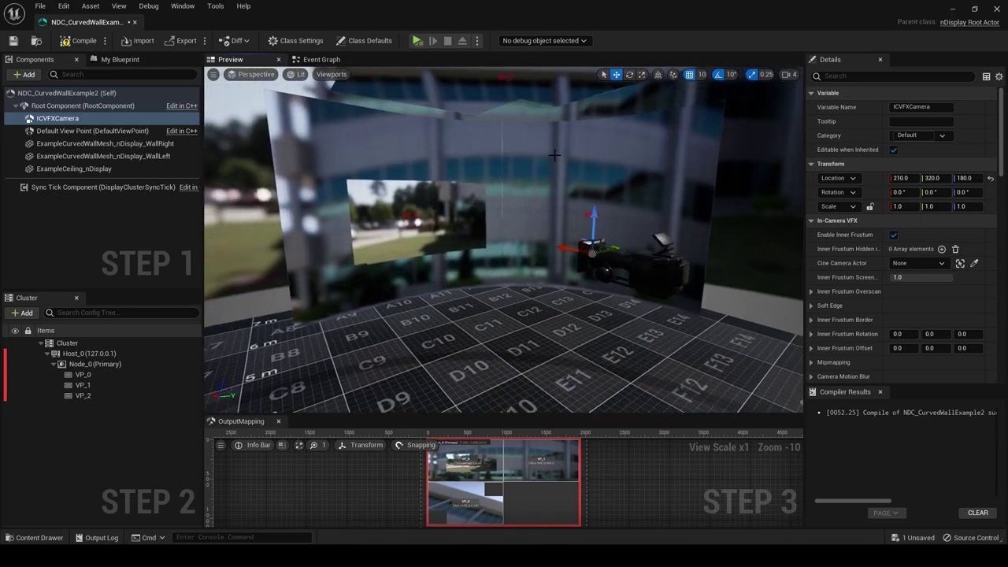
drag(554, 155, 554, 175)
click(509, 477)
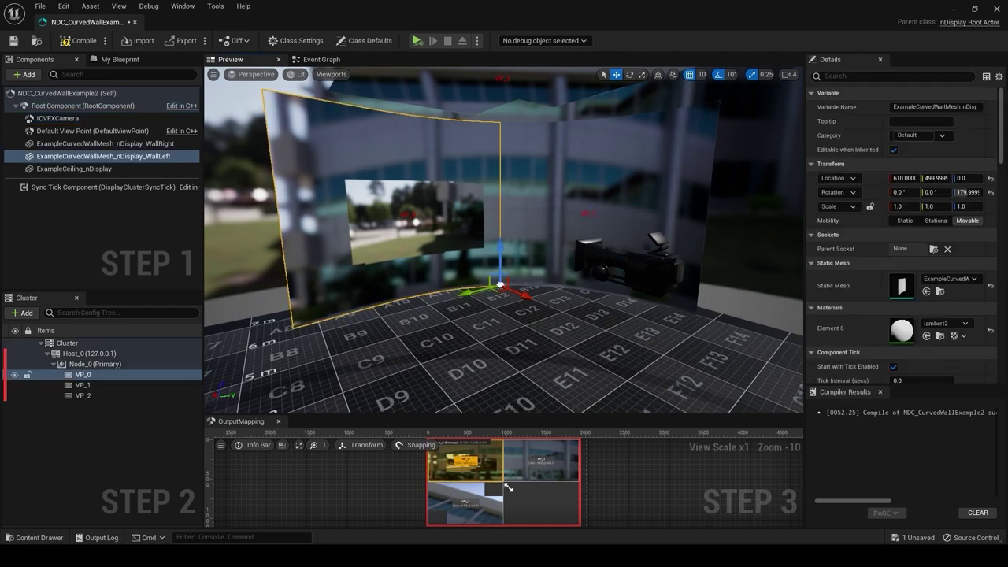
right_drag(505, 330, 776, 248)
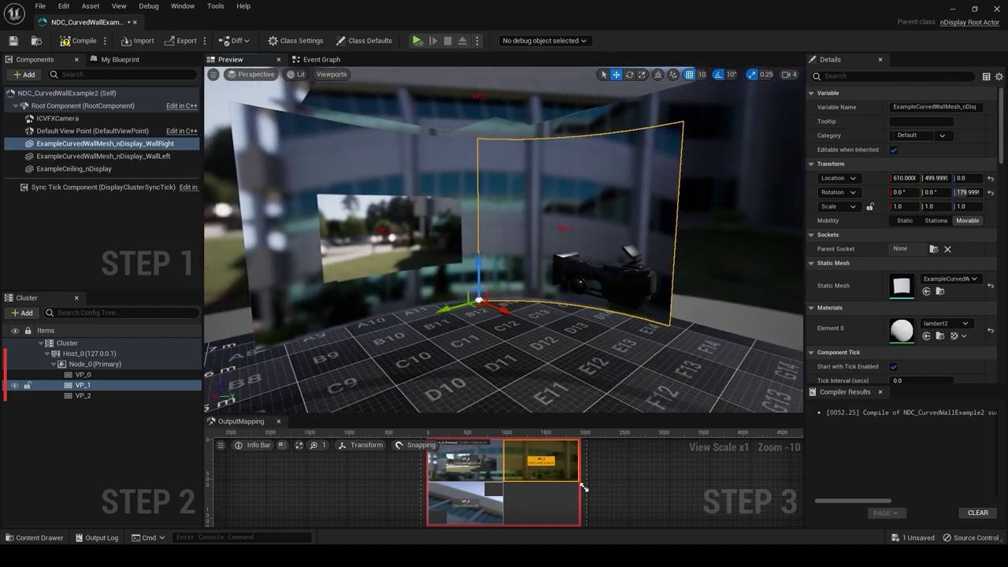
- Move the ICVFX camera to Y 340, rotate it 20° around Z, and compile the configuration
click(642, 264)
drag(541, 262, 484, 263)
key(ctrl+z)
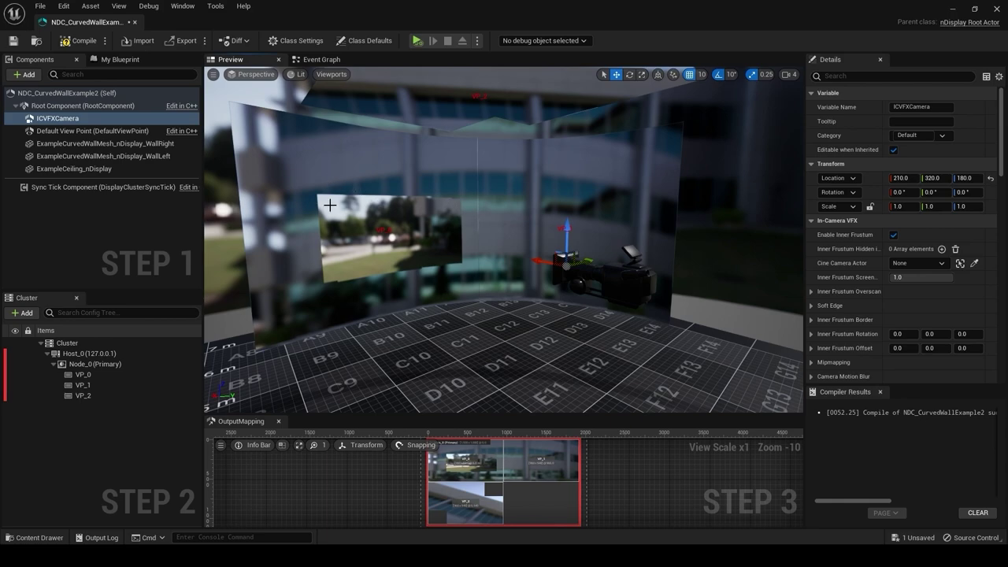
drag(543, 262, 544, 230)
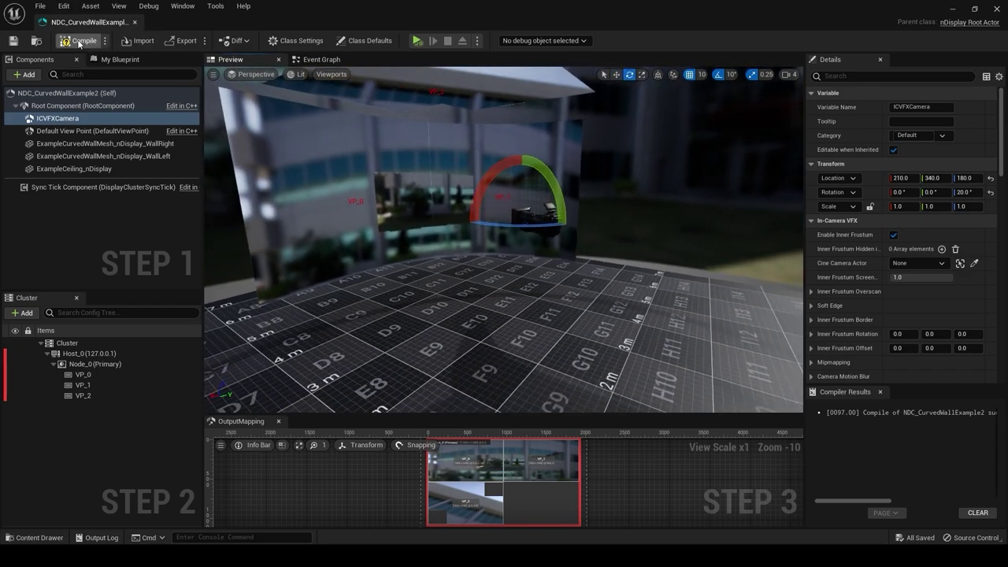
click(80, 40)
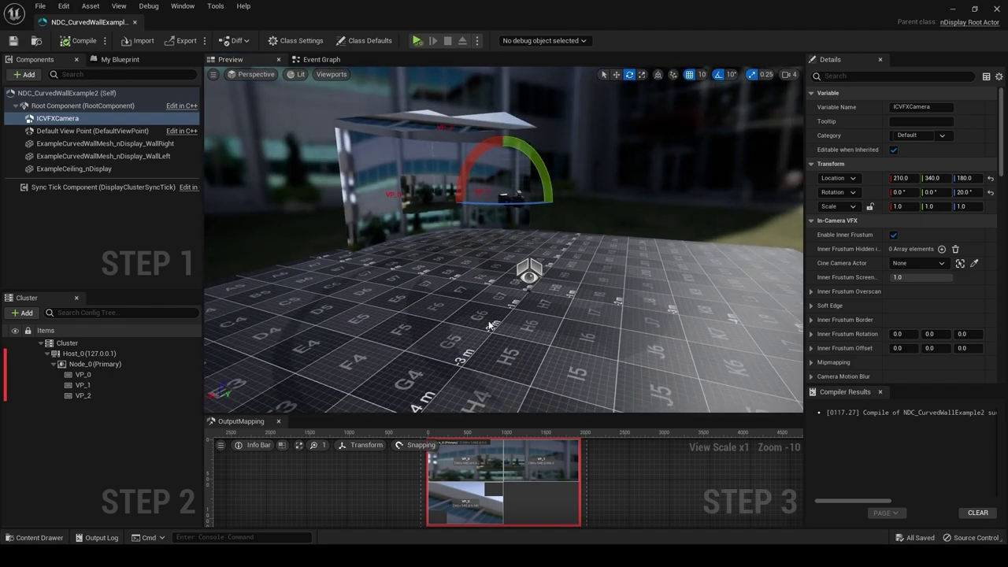
- Compare the default view point with the ICVFX camera in the preview
drag(504, 341, 504, 341)
right_drag(498, 325, 519, 323)
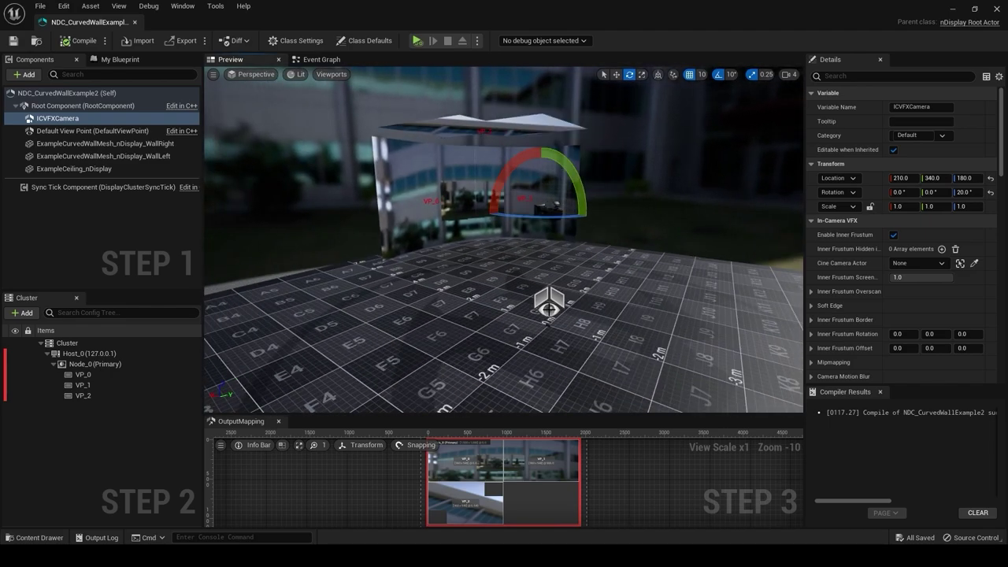
click(548, 310)
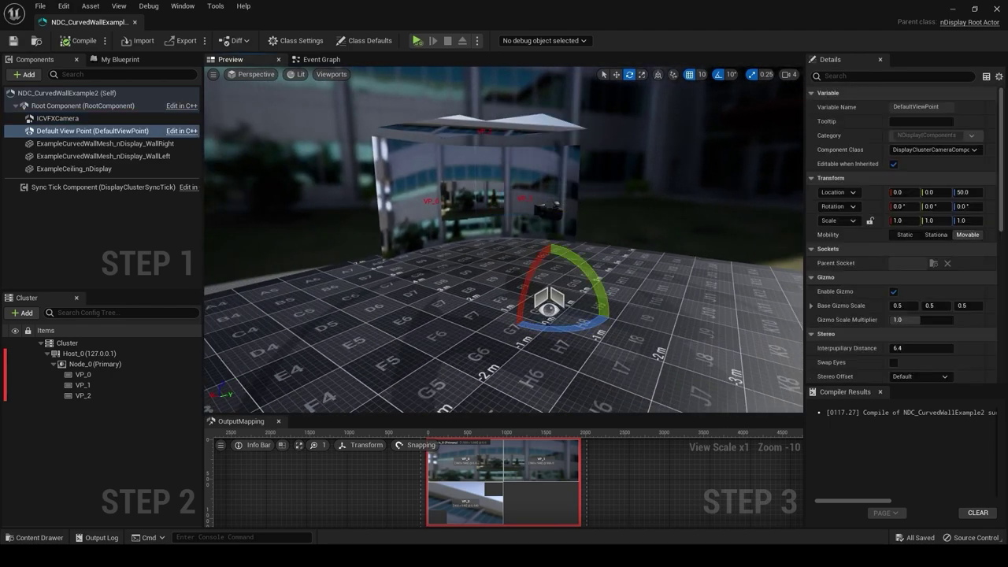
click(538, 221)
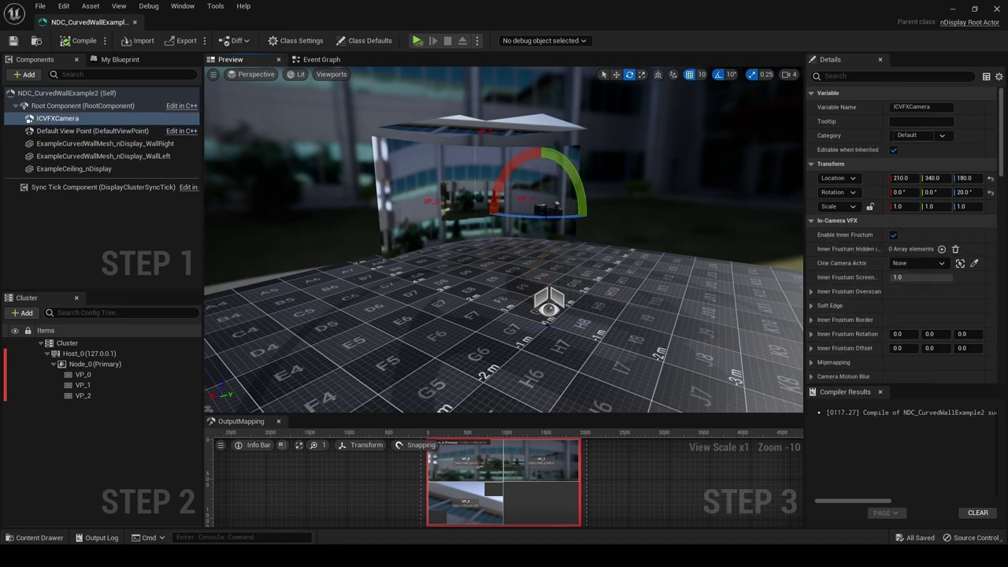
- Examine the GPUIndex setting in the ICVFX camera's Configuration properties and look over the stage preview
scroll(824, 281, down, 5)
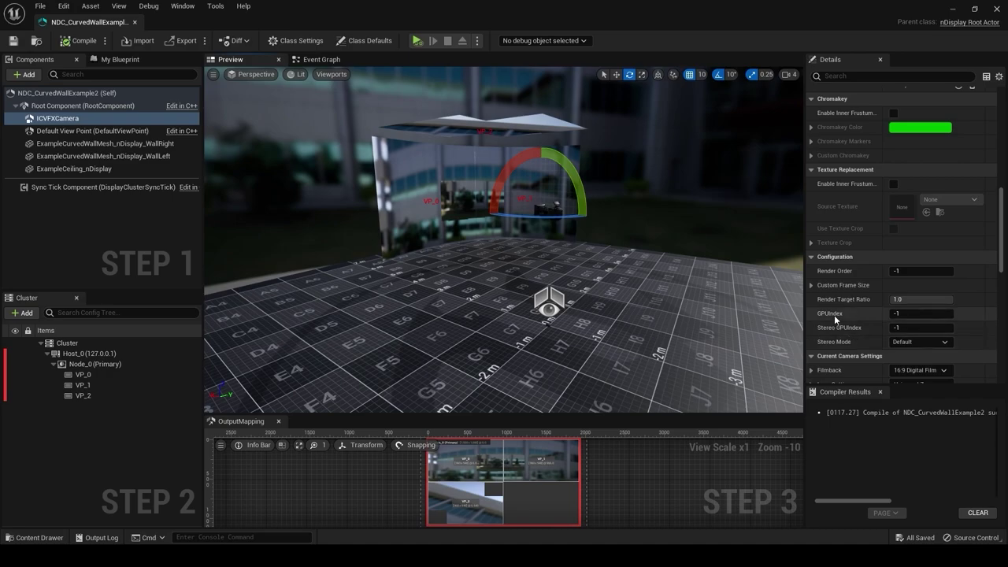
click(906, 314)
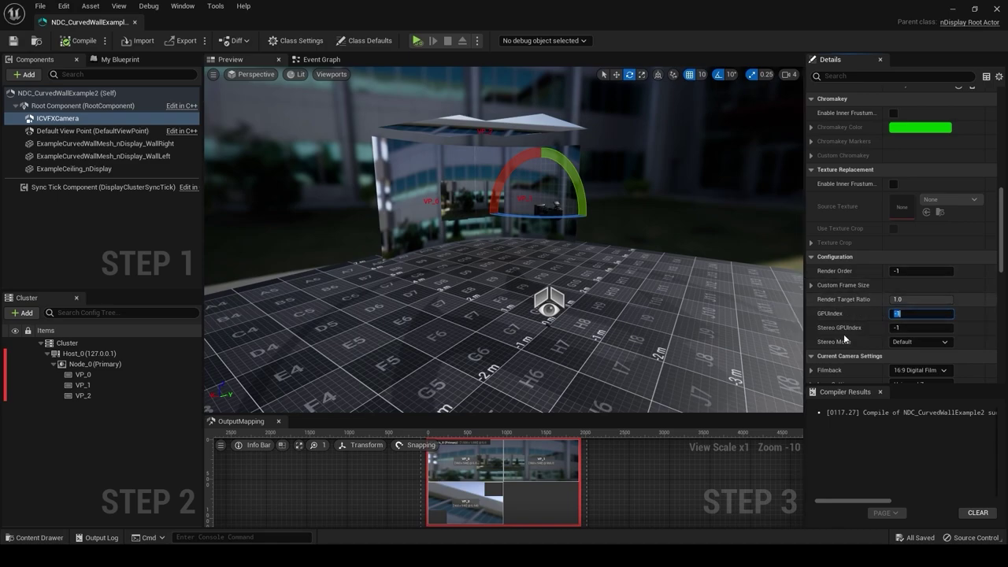
click(912, 314)
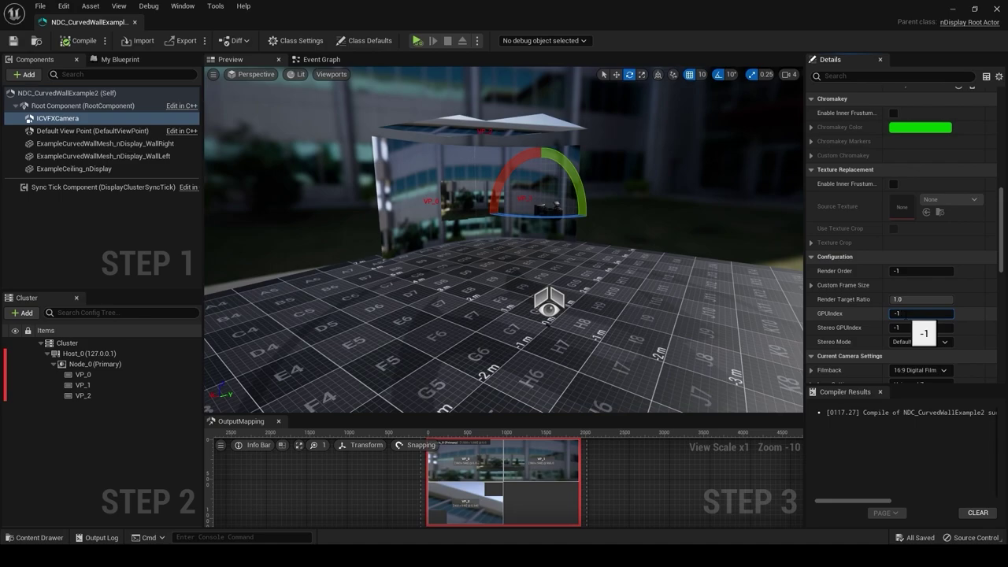
drag(892, 314, 905, 315)
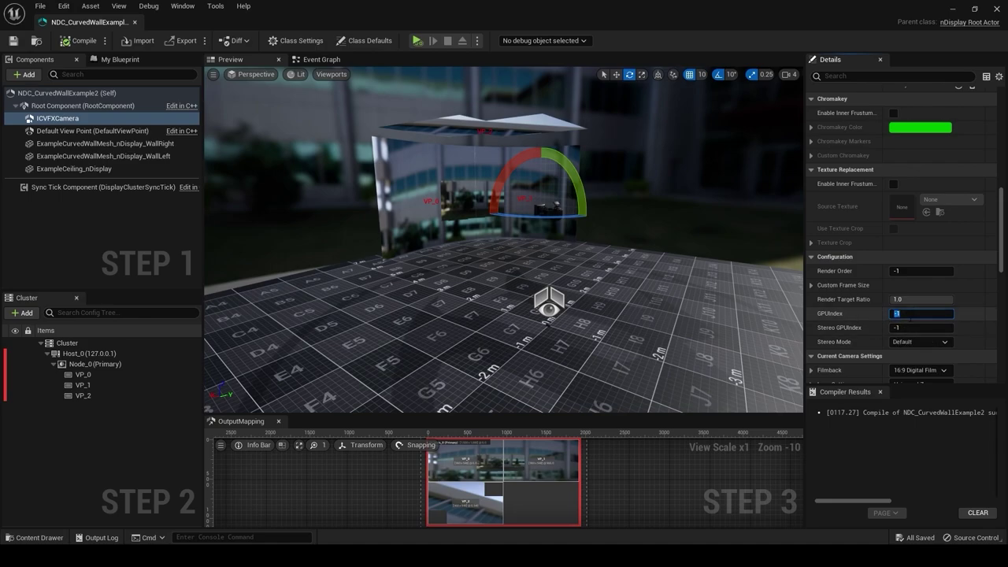
click(852, 313)
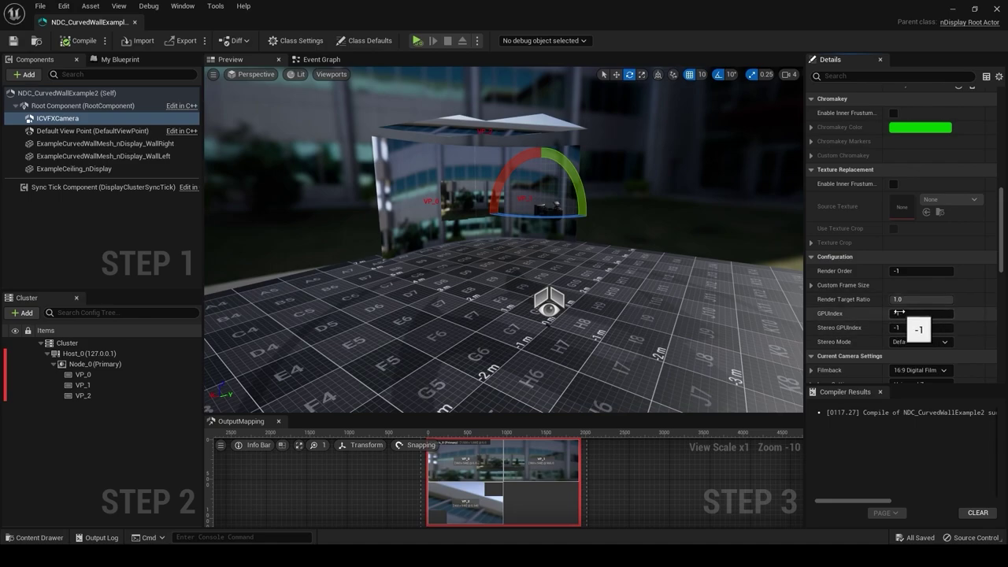
drag(472, 317, 478, 248)
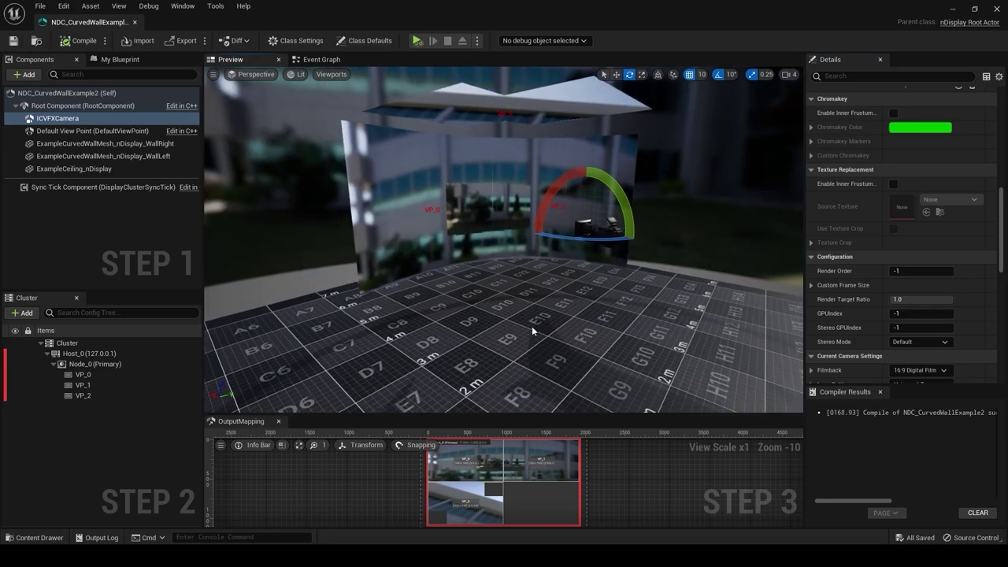
drag(531, 331, 409, 268)
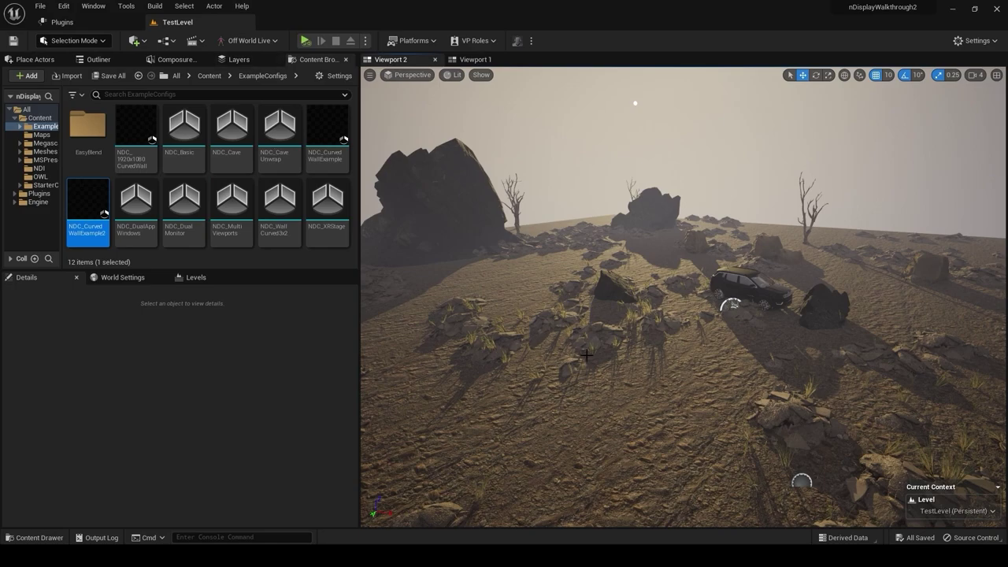
- Place NDC_CurvedWallExample2 in TestLevel at location -590, 470, 40 and rotate it 180° around Z
drag(88, 208, 545, 334)
click(559, 297)
key(w)
right_drag(567, 334, 587, 315)
key(a)
key(ctrl+s)
key(e)
key(q)
key(s)
alt+drag(705, 304, 771, 274)
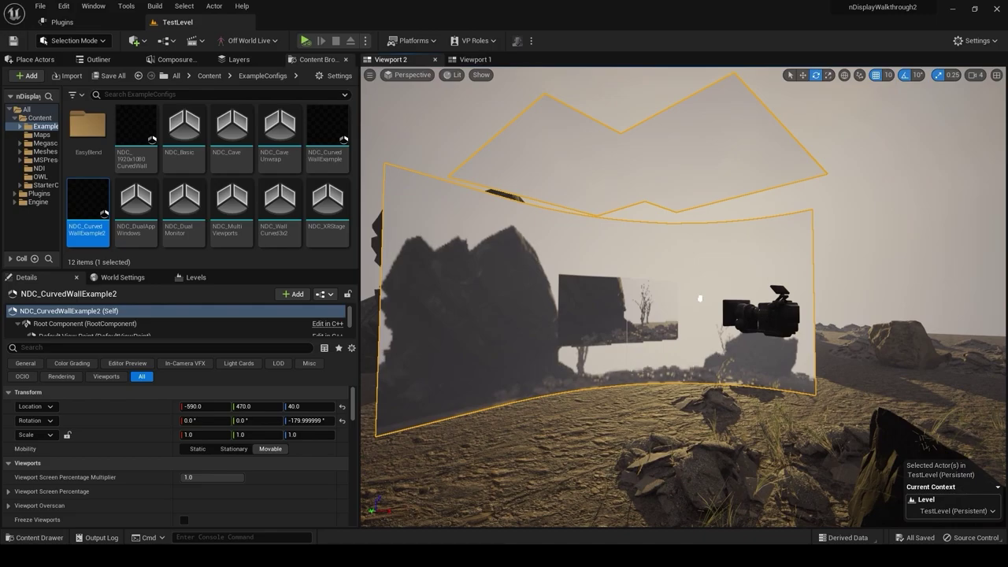
- Lower NDC_CurvedWallExample2 to Z 0 in the level and save
right_drag(701, 298, 697, 343)
key(s)
key(w)
drag(821, 370, 825, 403)
key(ctrl+s)
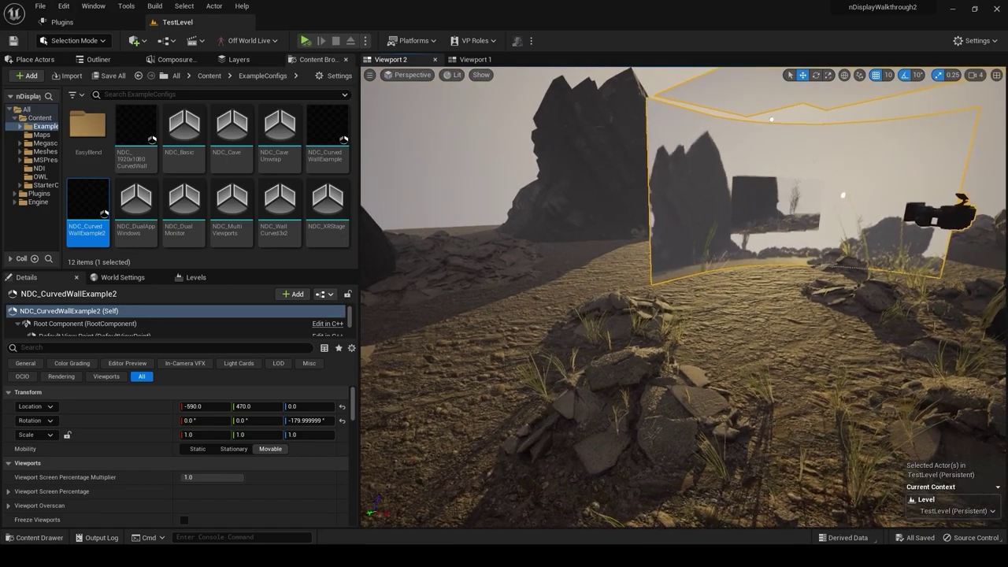
right_drag(611, 377, 579, 390)
right_drag(906, 107, 906, 107)
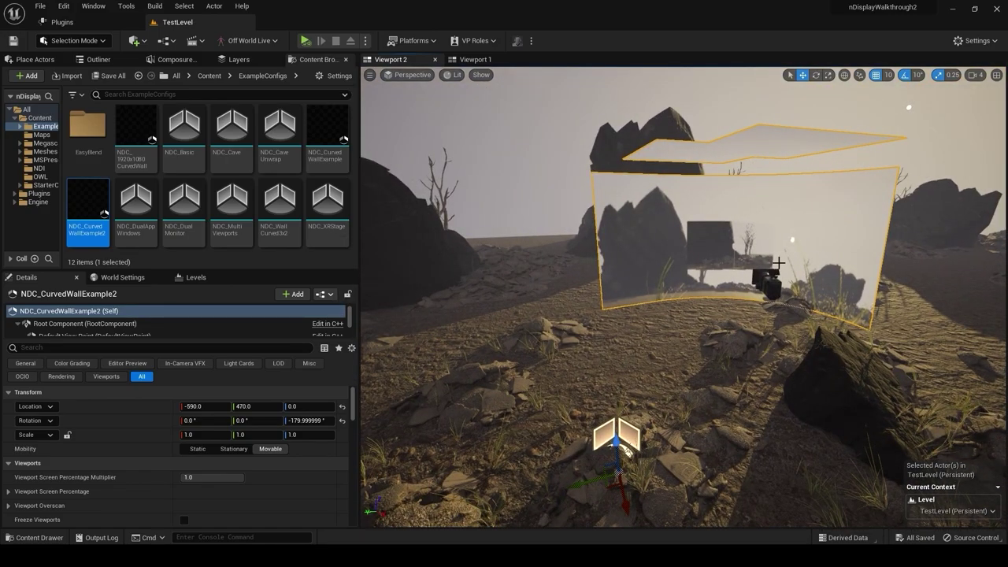